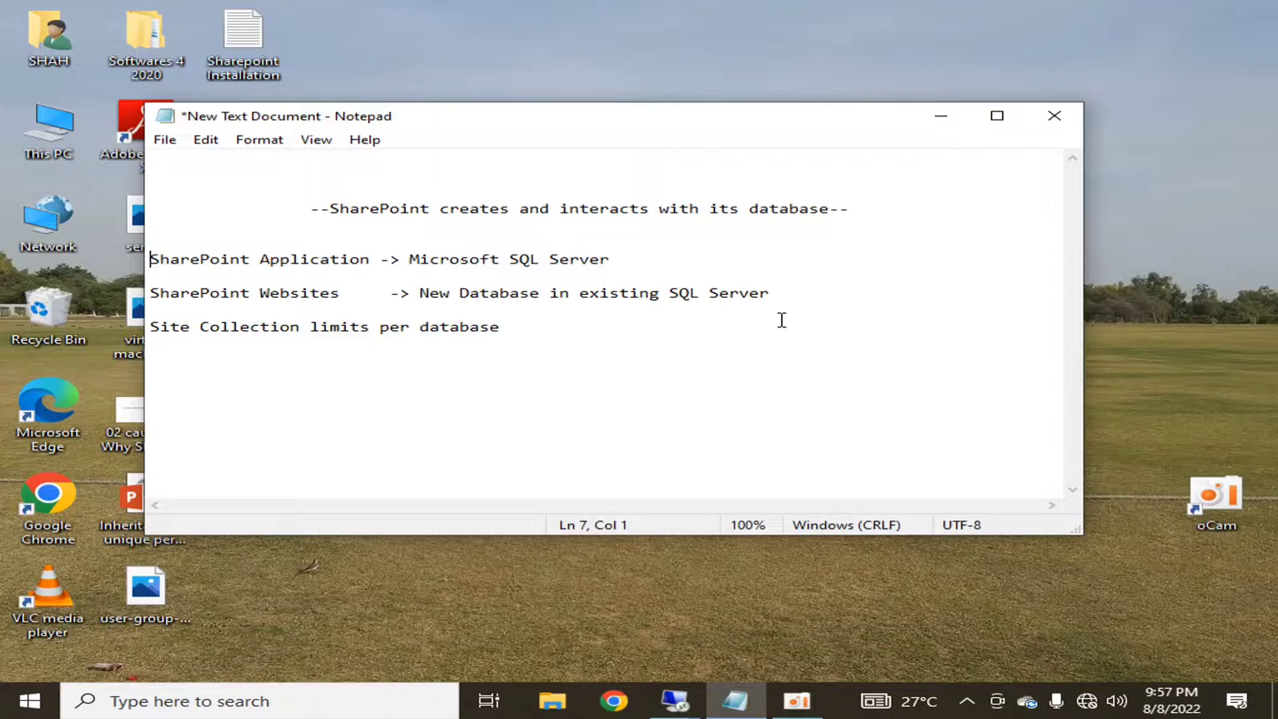
- Append '(sharepoint _config)' to the SharePoint Application → Microsoft SQL Server line
{"action": "key", "text": "shift+End"}
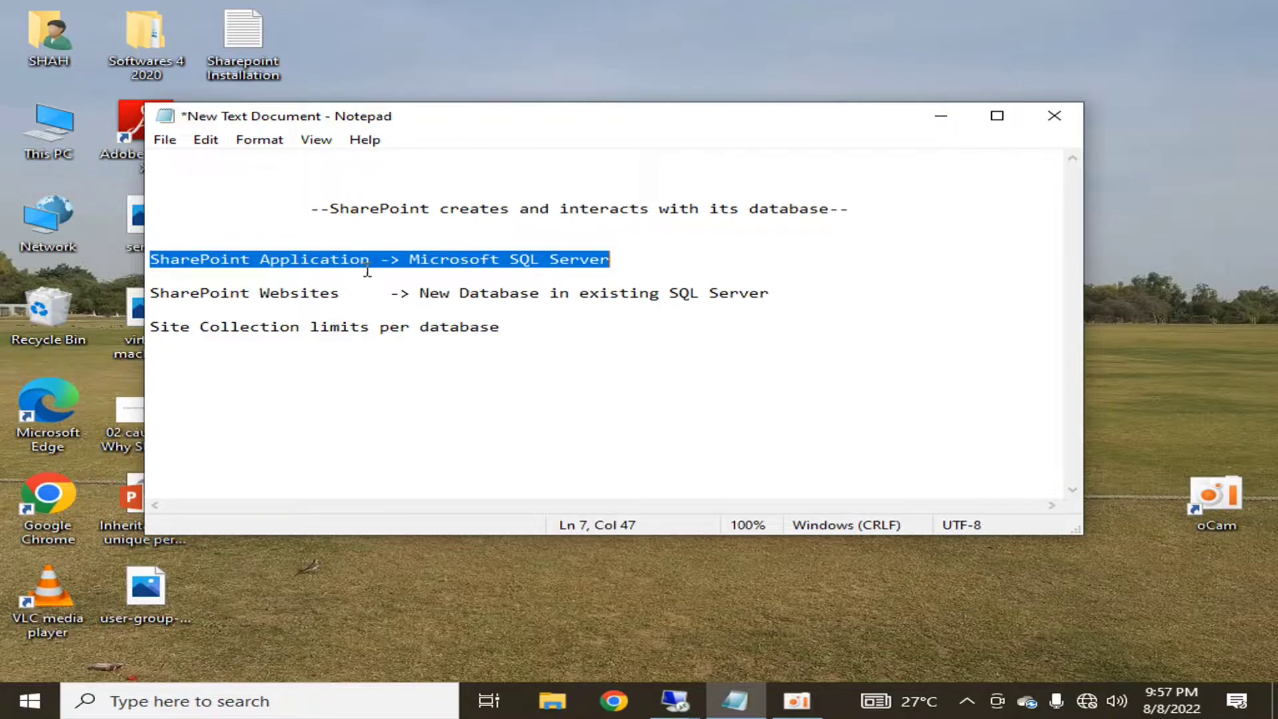
{"action": "left_click_drag", "start_coordinate": [409, 260], "coordinate": [604, 265]}
{"action": "left_click", "coordinate": [610, 260]}
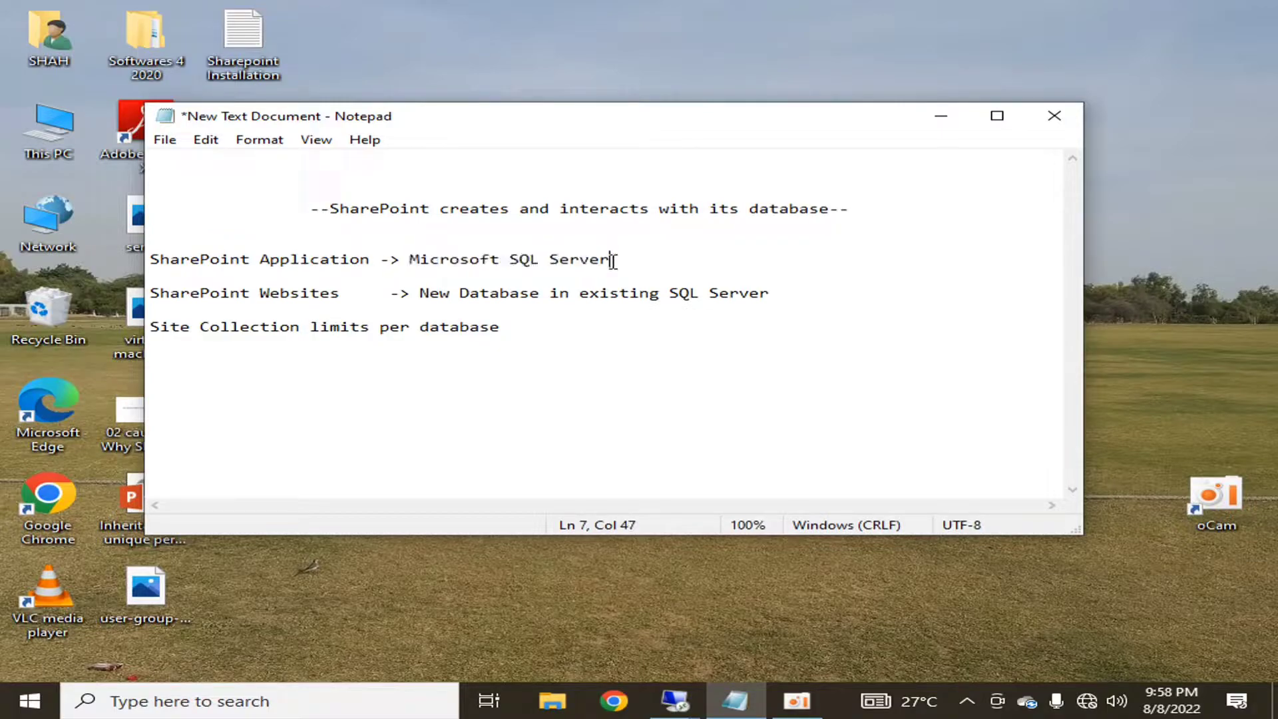
{"action": "type", "text": "()"}
{"action": "key", "text": "Left"}
{"action": "type", "text": "sharepoint _config"}
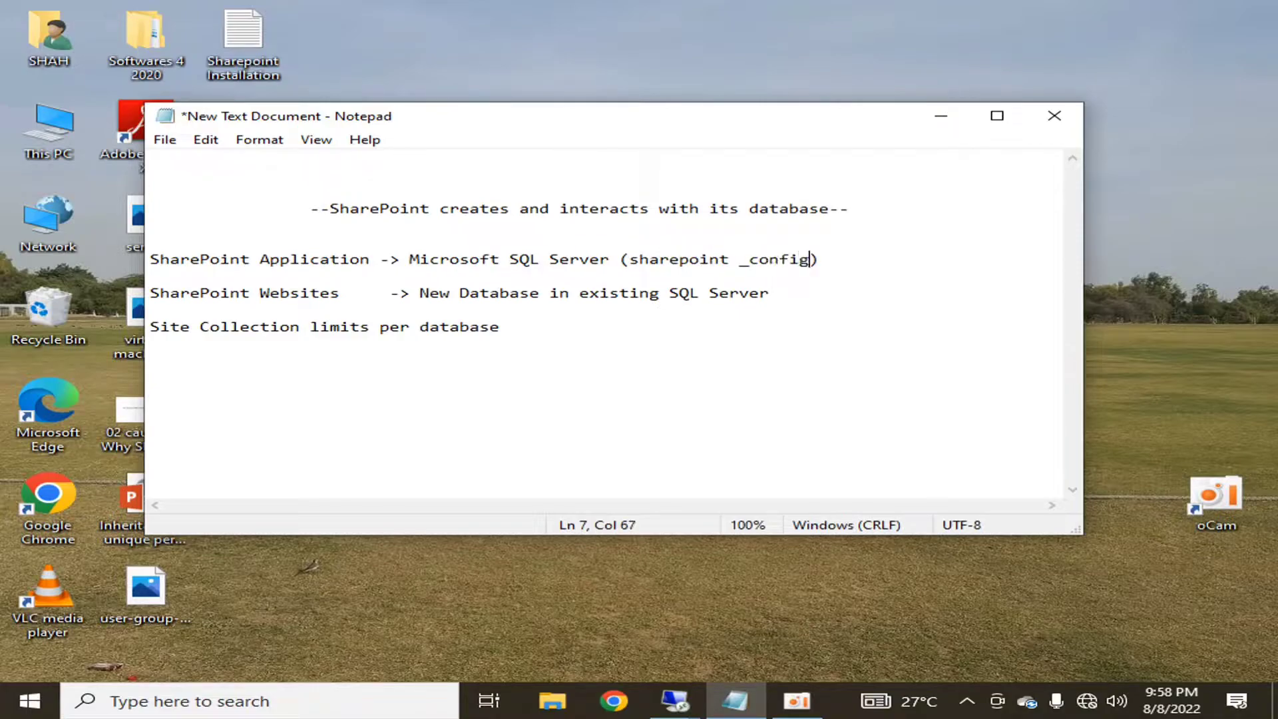
- Highlight the SharePoint Application words and the sharepoint _config database name for emphasis
{"action": "key", "text": "shift+Left"}
{"action": "key", "text": "shift+Left"}
{"action": "key", "text": "shift+Left"}
{"action": "key", "text": "shift+Left"}
{"action": "key", "text": "shift+Left"}
{"action": "key", "text": "shift+Left"}
{"action": "key", "text": "shift+Left"}
{"action": "key", "text": "shift+Left"}
{"action": "key", "text": "shift+Left"}
{"action": "key", "text": "shift+Left"}
{"action": "key", "text": "shift+Left"}
{"action": "key", "text": "shift+Left"}
{"action": "key", "text": "shift+Left"}
{"action": "key", "text": "shift+Left"}
{"action": "key", "text": "shift+Left"}
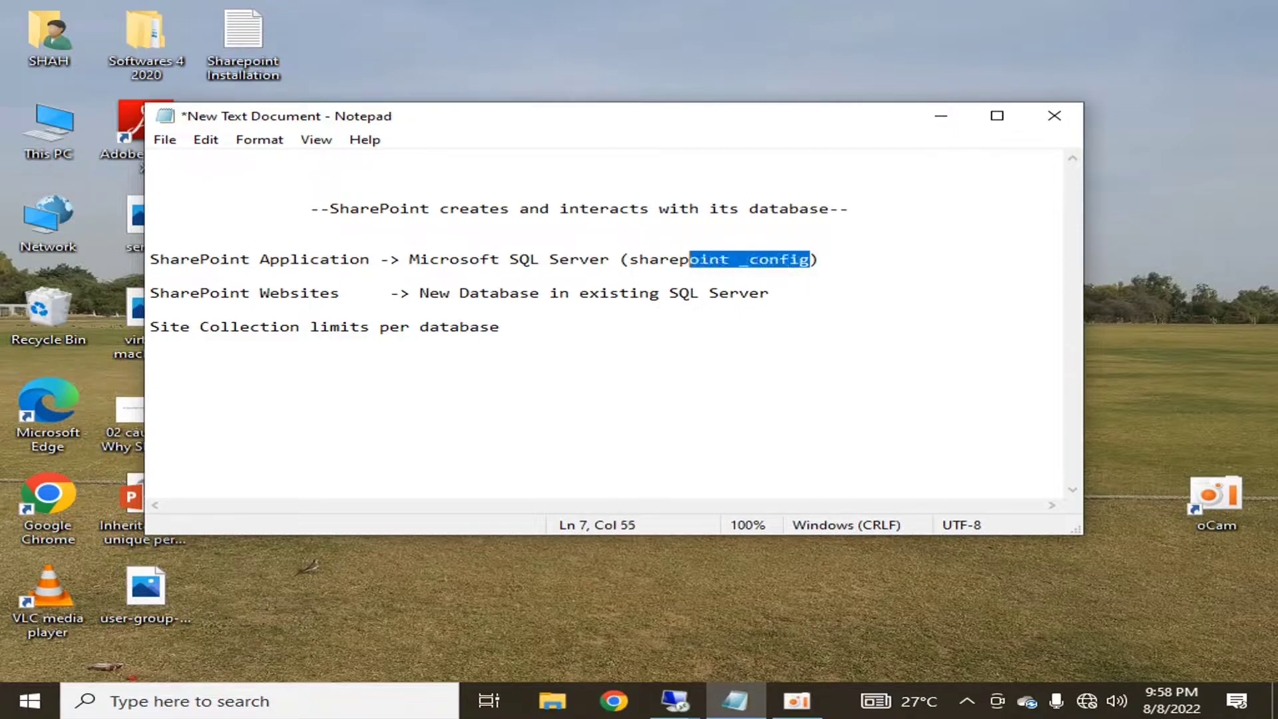
{"action": "key", "text": "shift+Left"}
{"action": "key", "text": "shift+Left"}
{"action": "key", "text": "shift+Left"}
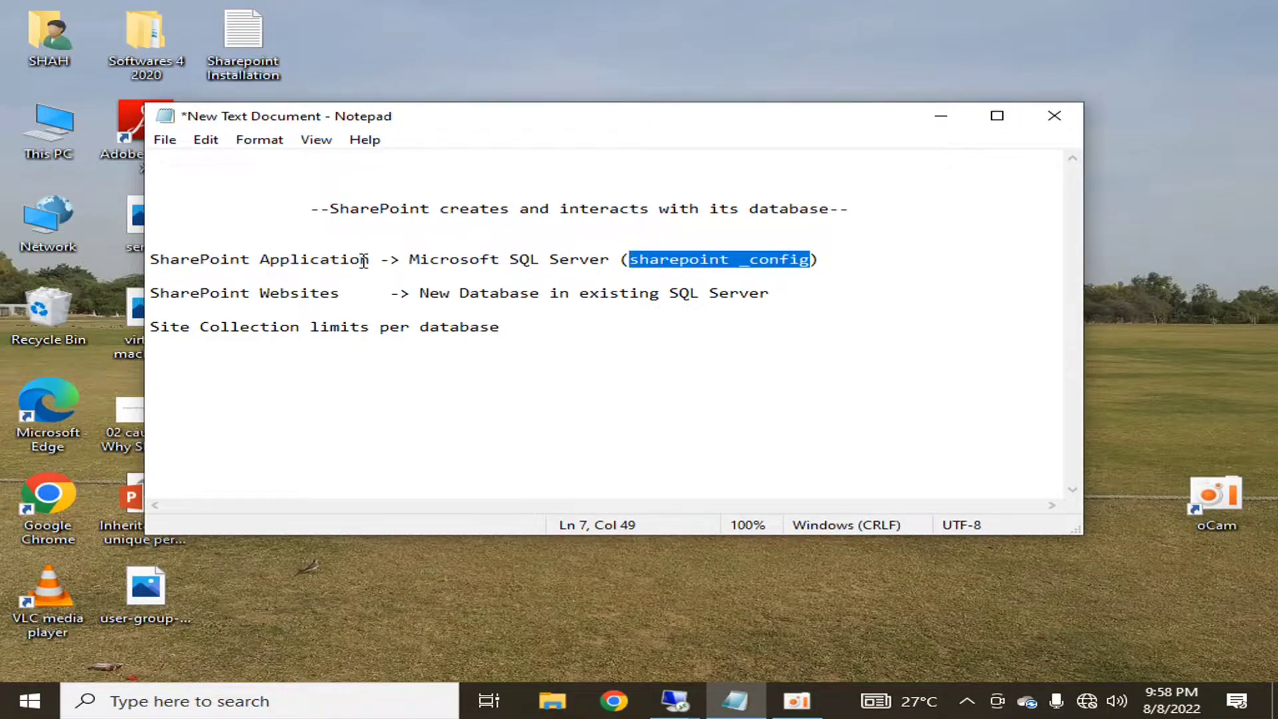
{"action": "left_click_drag", "start_coordinate": [370, 259], "coordinate": [151, 259]}
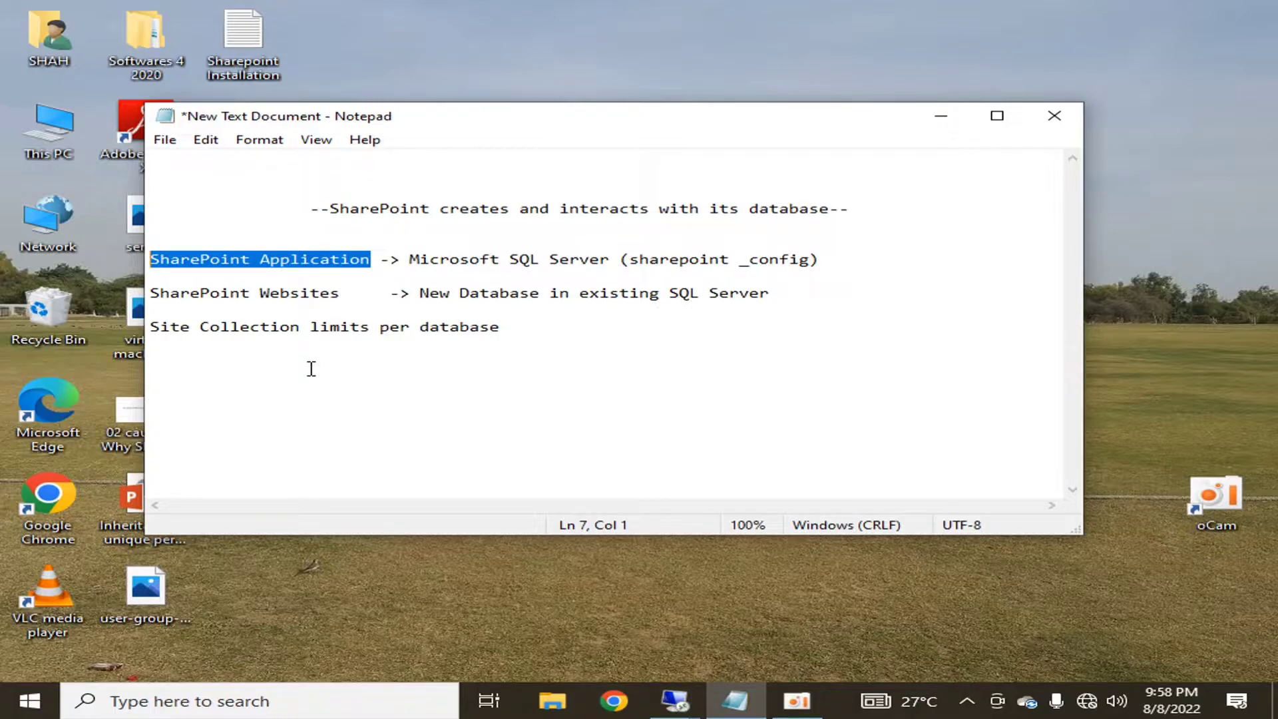
{"action": "key", "text": "Left"}
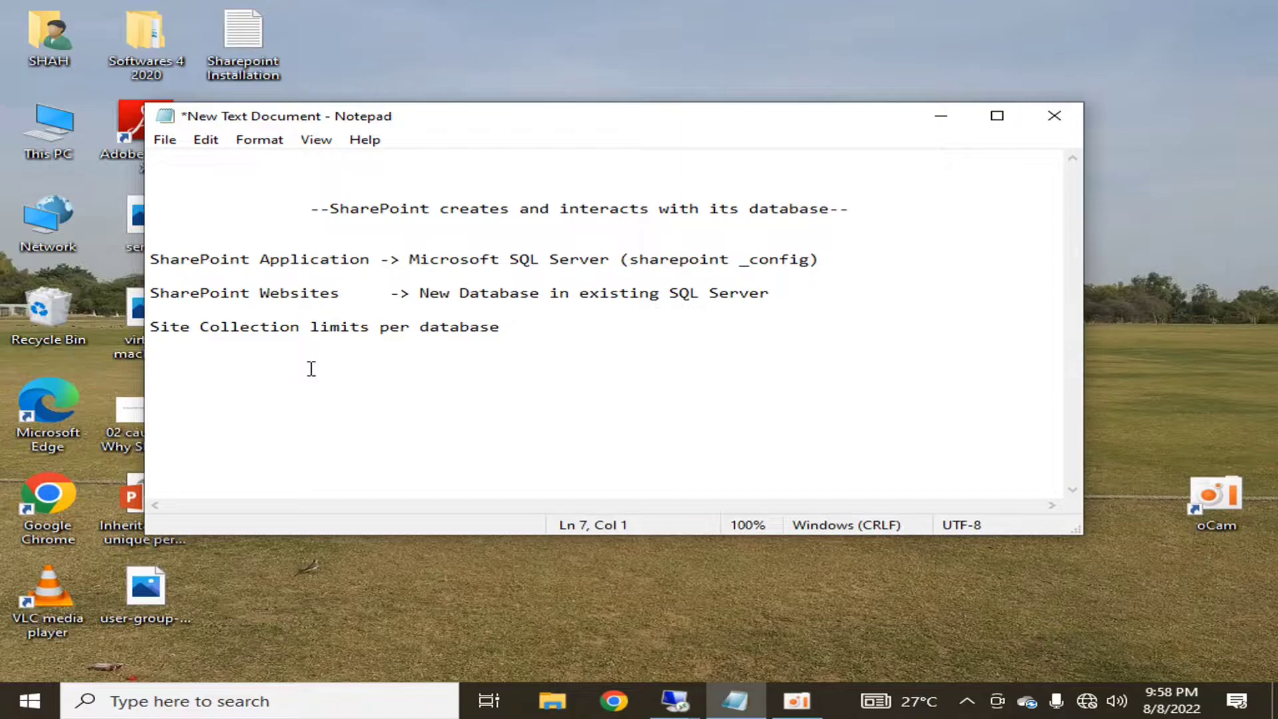
{"action": "key", "text": "shift+End"}
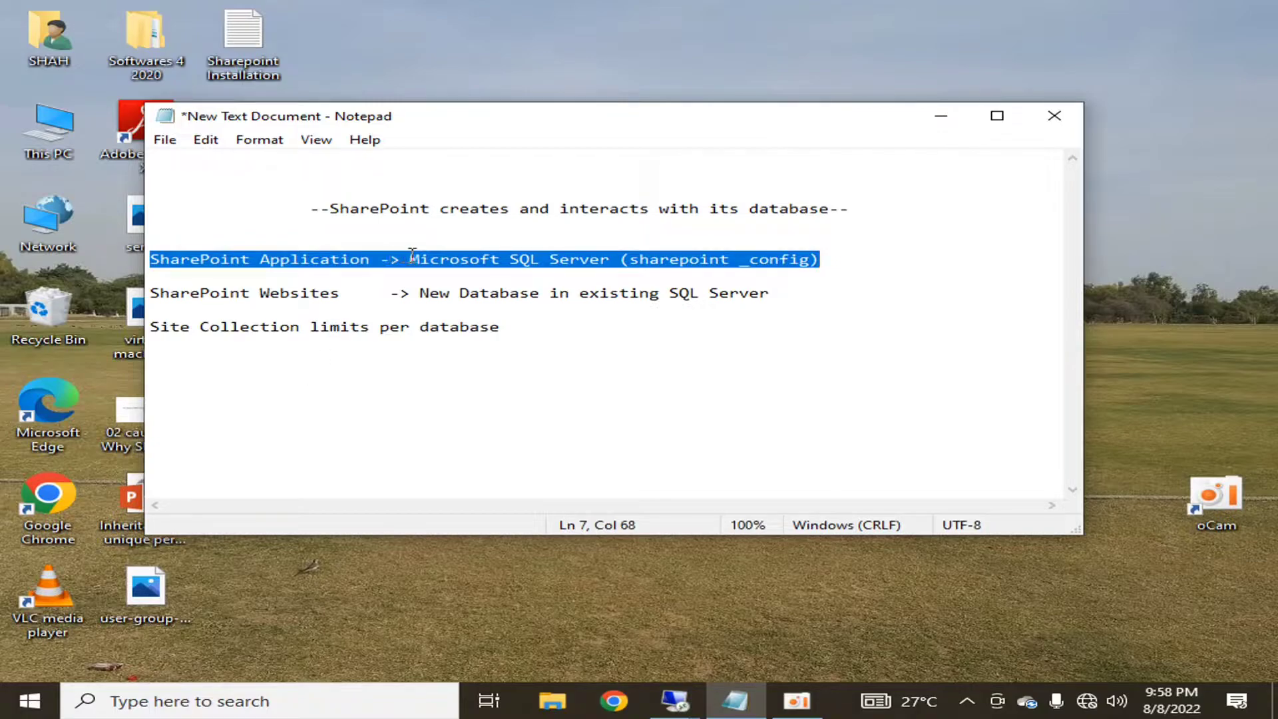
{"action": "left_click", "coordinate": [651, 261]}
{"action": "left_click_drag", "start_coordinate": [630, 261], "coordinate": [809, 263]}
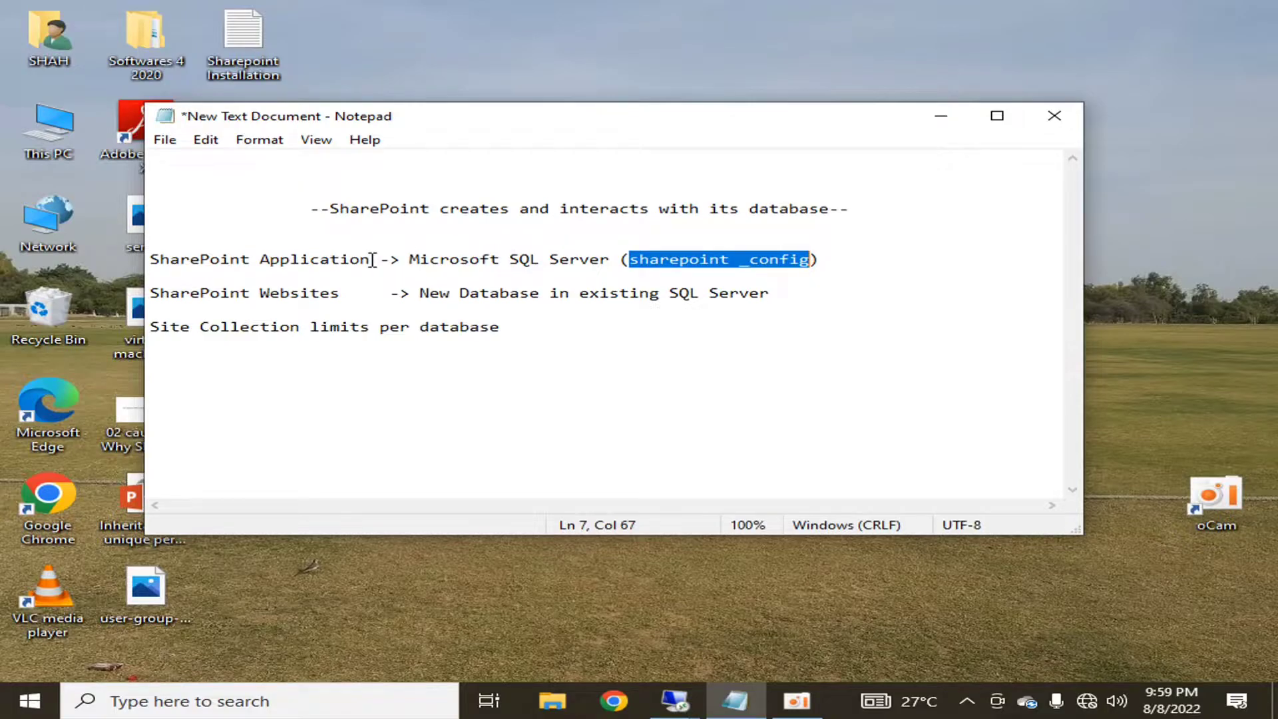
- Insert a 'Content Database' line, surrounded by blank lines, above SharePoint Websites
{"action": "left_click", "coordinate": [649, 329]}
{"action": "left_click", "coordinate": [766, 293]}
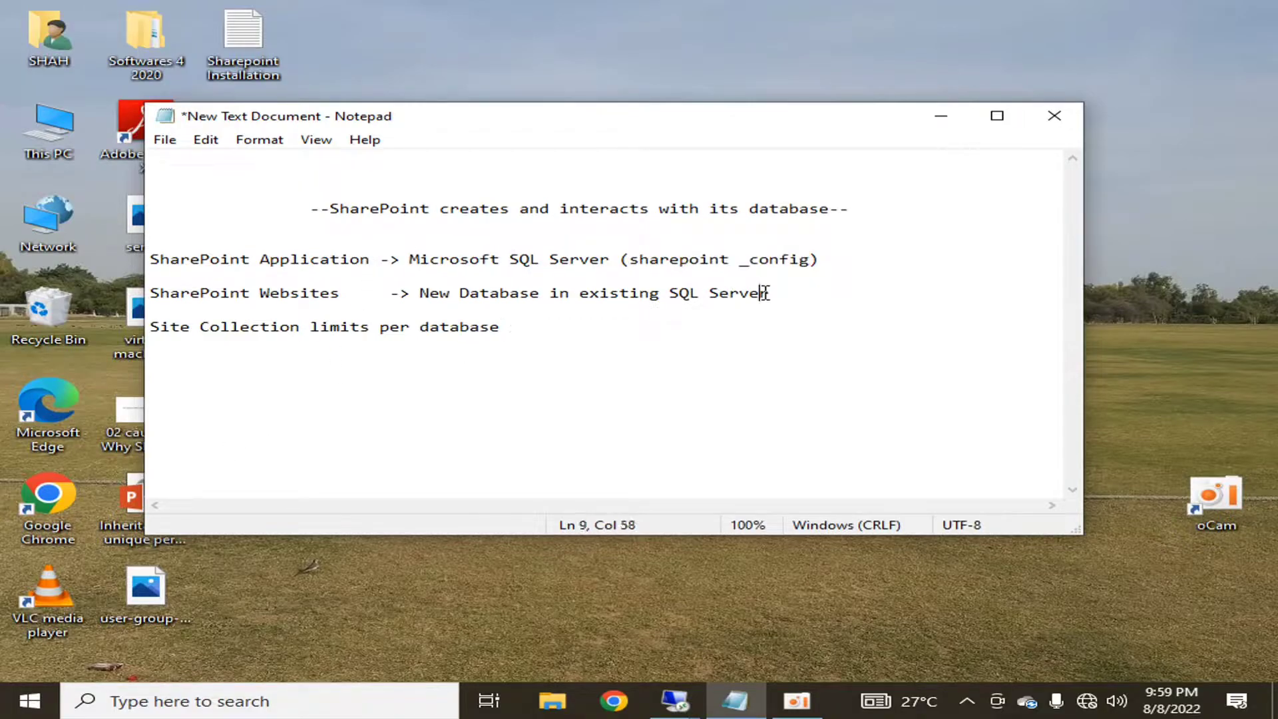
{"action": "left_click", "coordinate": [778, 293]}
{"action": "left_click", "coordinate": [154, 293]}
{"action": "key", "text": "Return"}
{"action": "key", "text": "Up"}
{"action": "type", "text": "Content Database"}
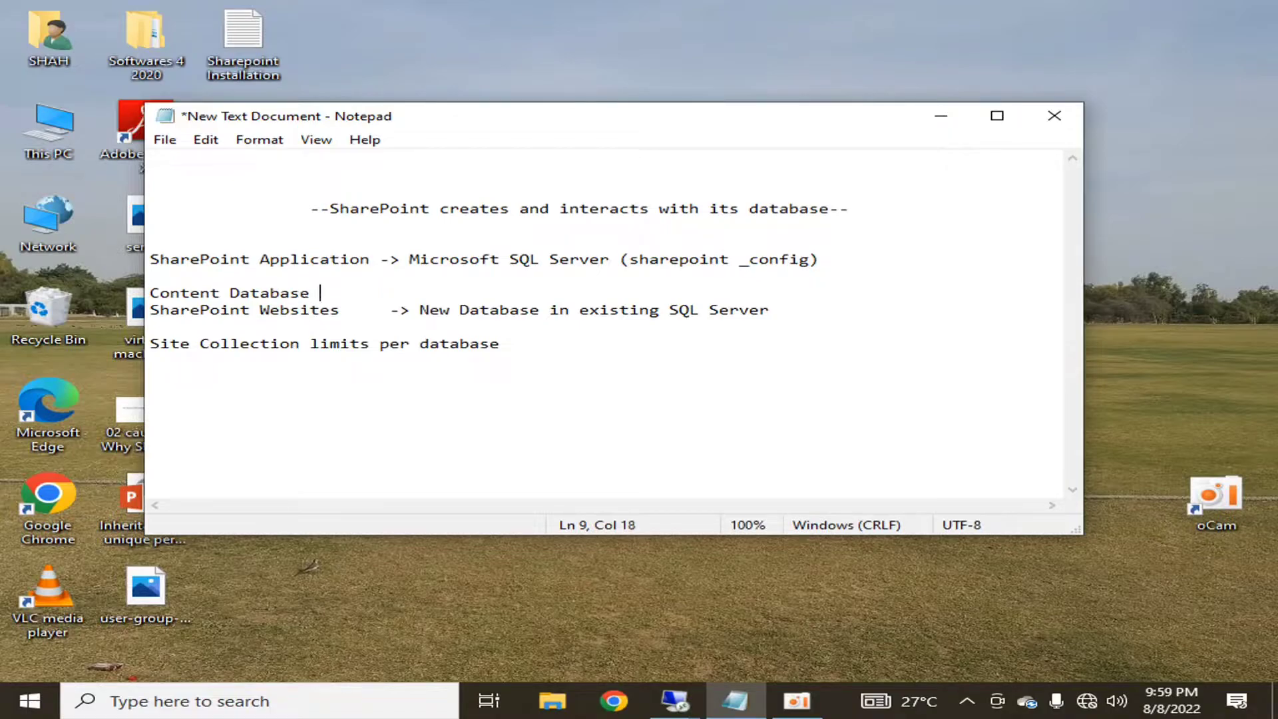
{"action": "key", "text": "Down"}
{"action": "key", "text": "Home"}
{"action": "key", "text": "Return"}
{"action": "key", "text": "Up"}
{"action": "key", "text": "Up"}
{"action": "key", "text": "Return"}
{"action": "key", "text": "Return"}
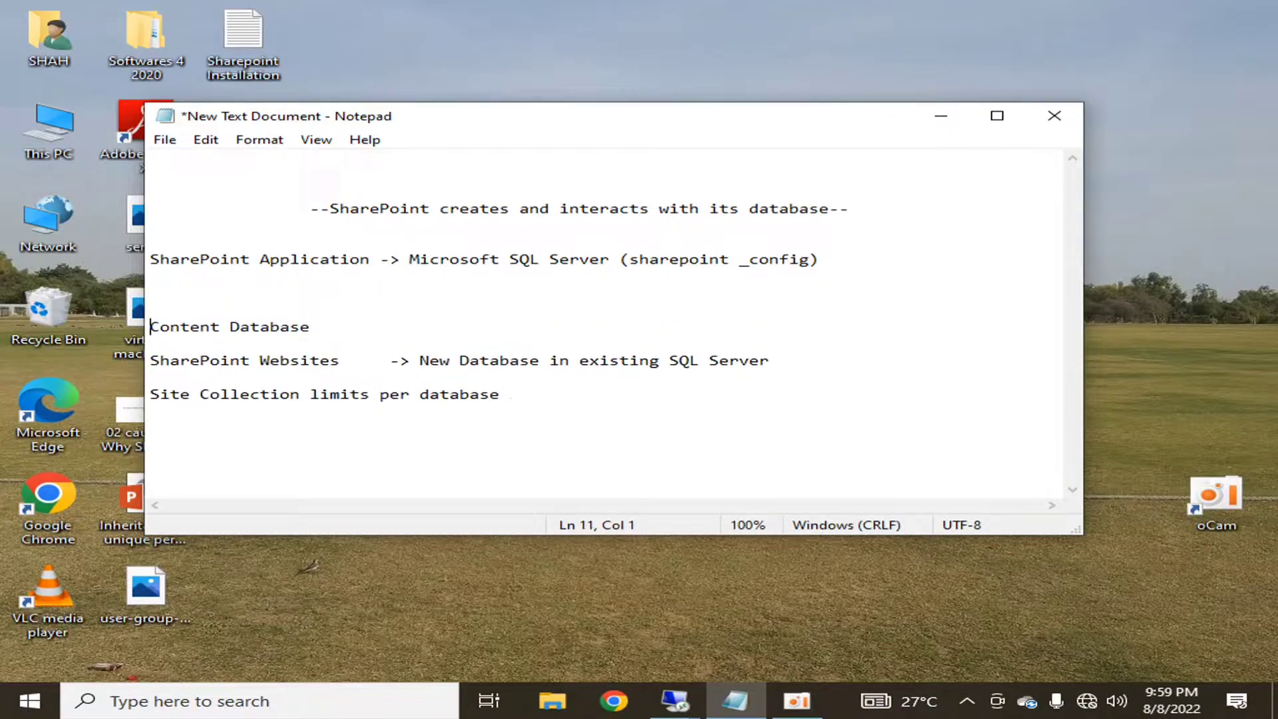
- Add '(wss_content_xxxxx)' after Content Database and highlight that name
{"action": "key", "text": "shift+End"}
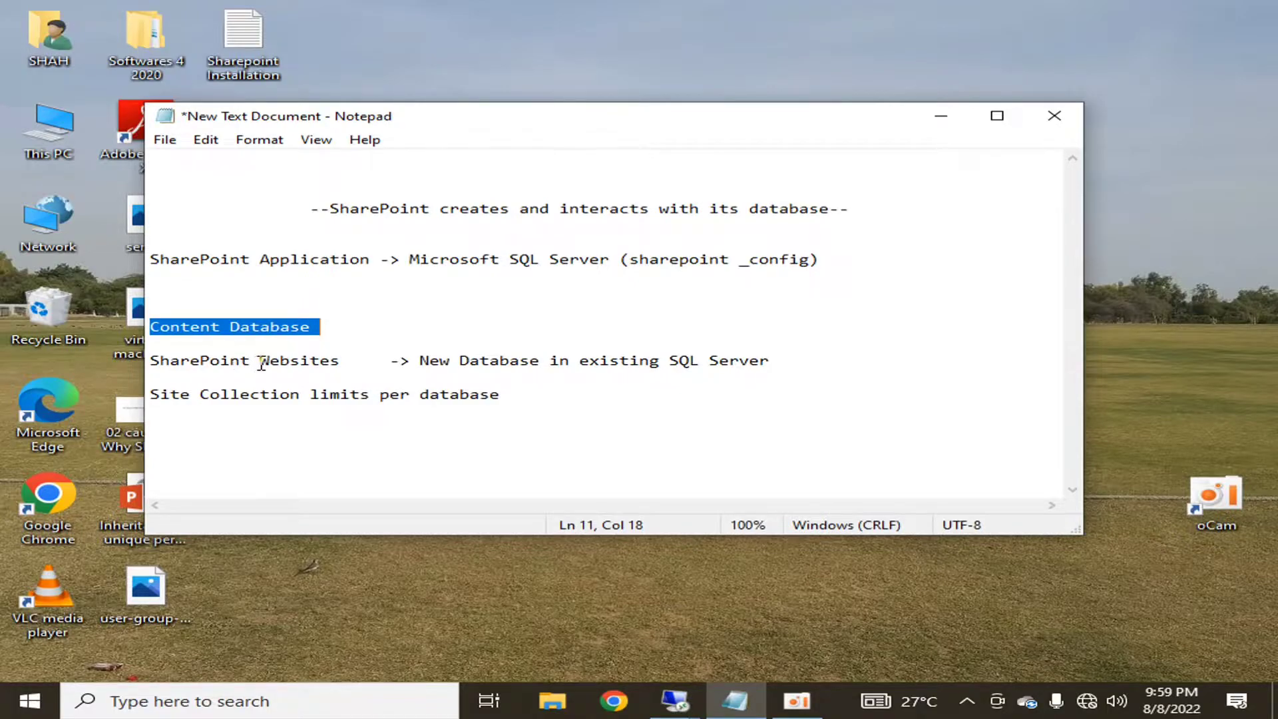
{"action": "left_click", "coordinate": [322, 326]}
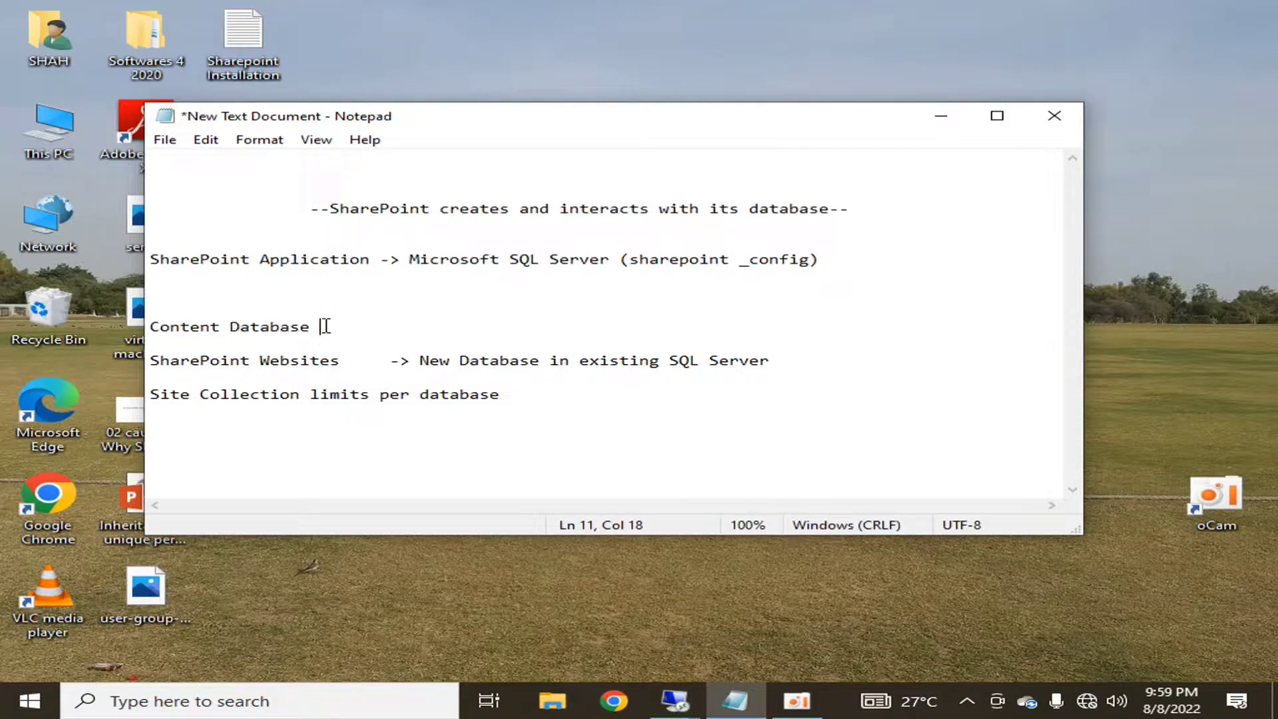
{"action": "type", "text": "(wss_content_xxxxx)"}
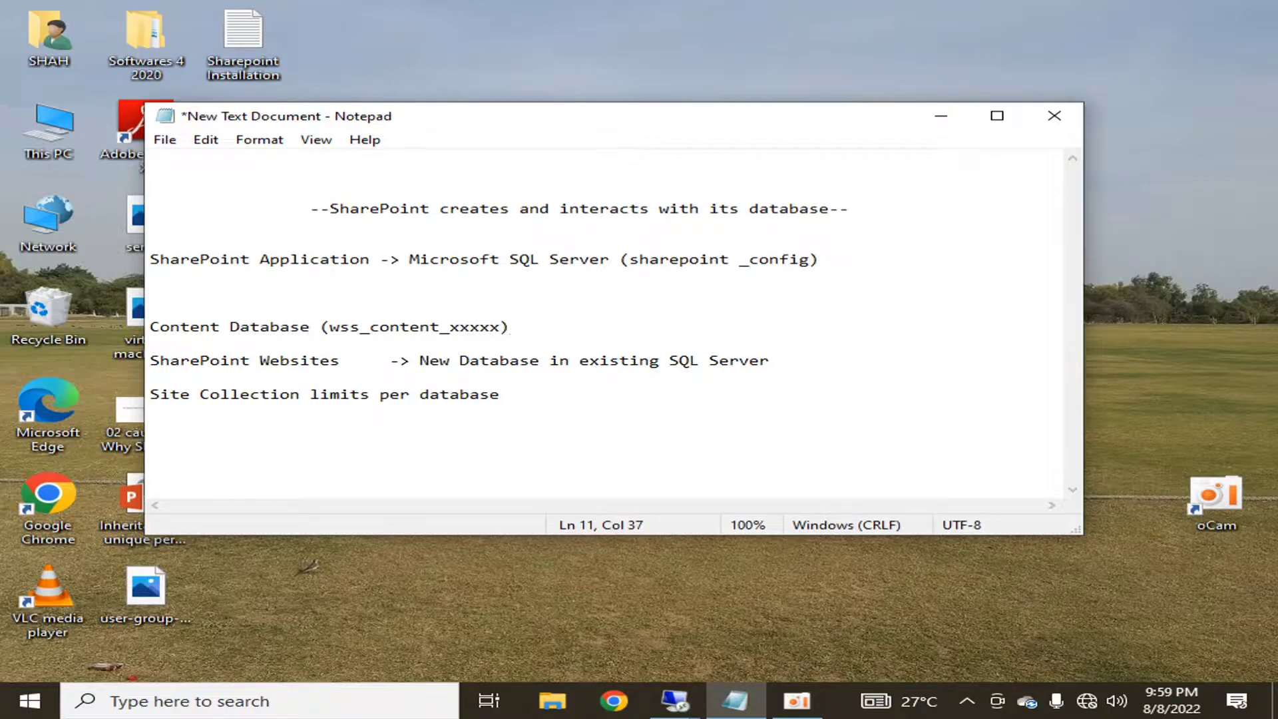
{"action": "key", "text": "shift+Left"}
{"action": "key", "text": "shift+Left"}
{"action": "key", "text": "shift+Left"}
{"action": "key", "text": "shift+Left"}
{"action": "key", "text": "shift+Left"}
{"action": "key", "text": "shift+Left"}
{"action": "key", "text": "shift+Left"}
{"action": "key", "text": "shift+Left"}
{"action": "key", "text": "shift+Left"}
{"action": "key", "text": "shift+Left"}
{"action": "key", "text": "shift+Left"}
{"action": "key", "text": "shift+Left"}
{"action": "key", "text": "shift+Left"}
{"action": "key", "text": "shift+Left"}
{"action": "key", "text": "shift+Left"}
{"action": "key", "text": "shift+Left"}
{"action": "key", "text": "shift+Left"}
{"action": "key", "text": "shift+Left"}
{"action": "key", "text": "shift+Left"}
{"action": "key", "text": "shift+Left"}
{"action": "key", "text": "shift+Right"}
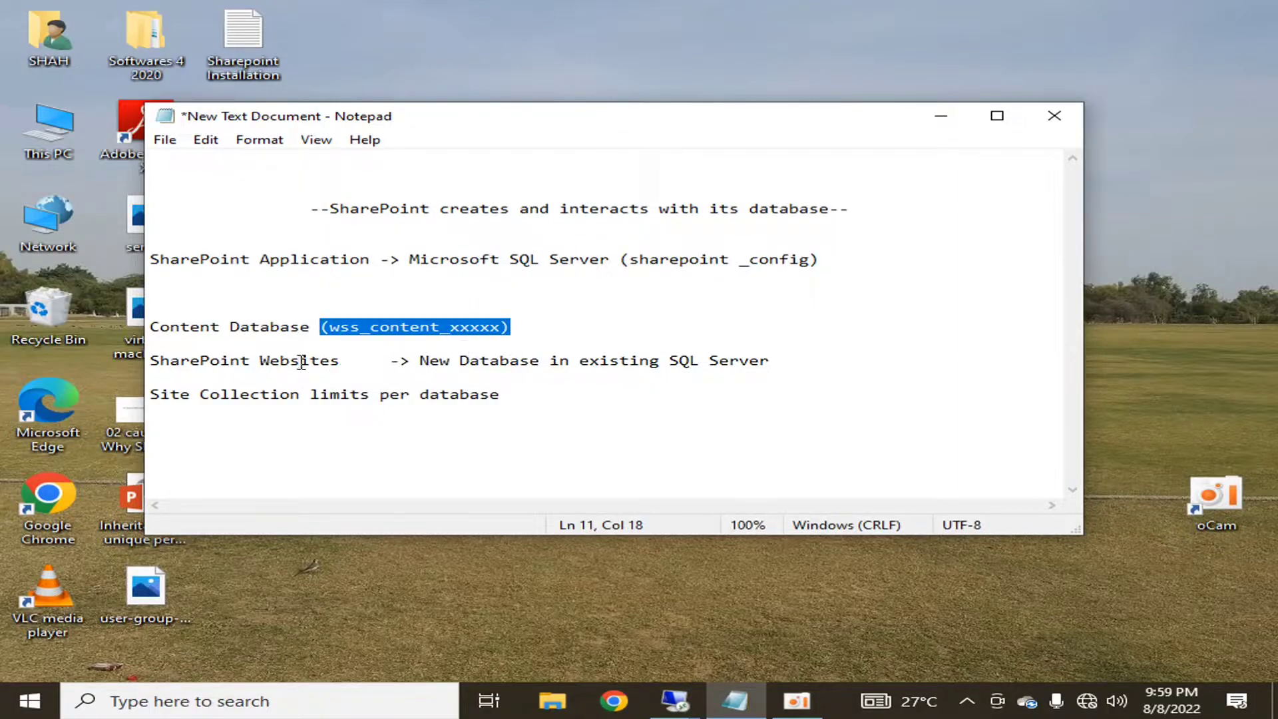
{"action": "left_click_drag", "start_coordinate": [343, 363], "coordinate": [148, 362]}
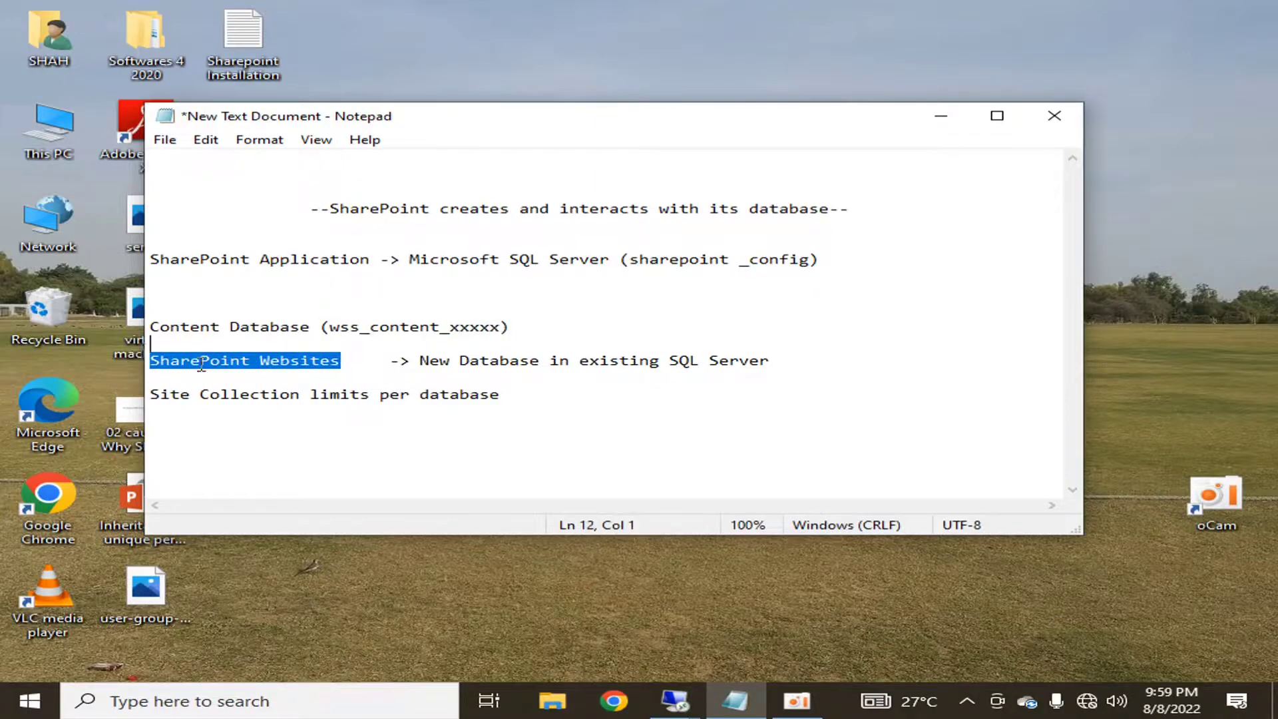
{"action": "left_click", "coordinate": [460, 394]}
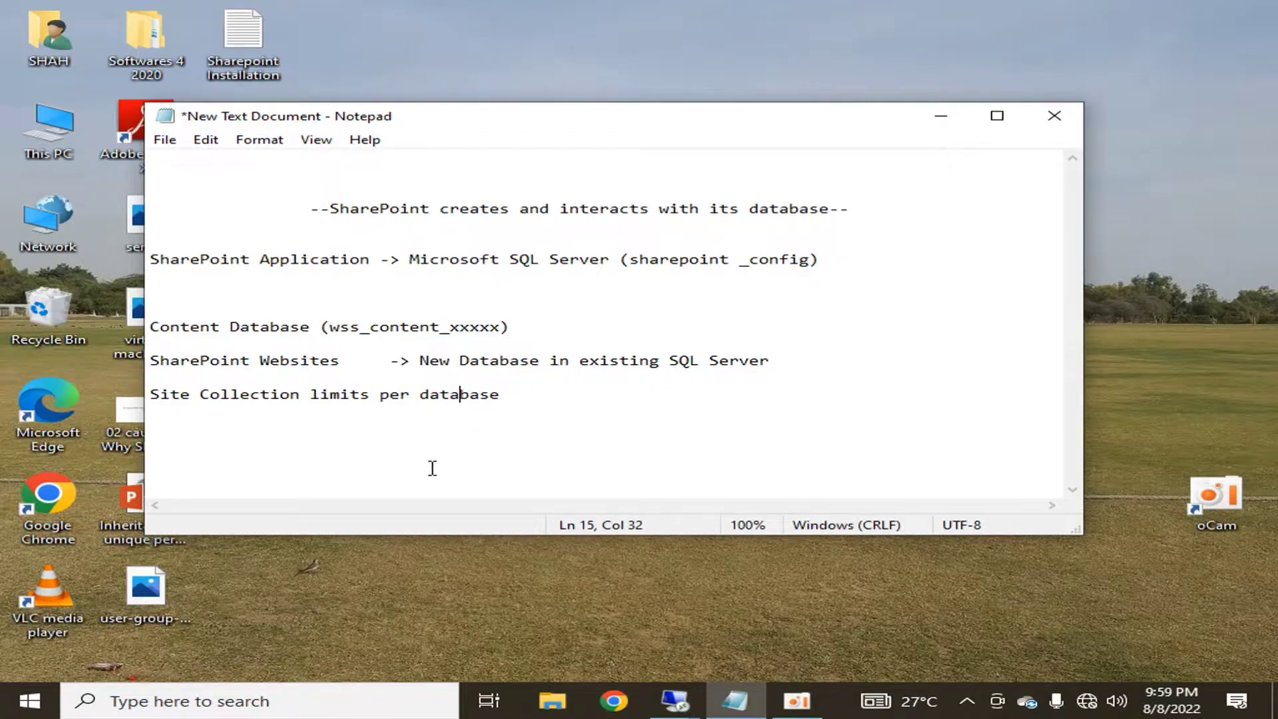
{"action": "left_click", "coordinate": [520, 392]}
{"action": "key", "text": "shift+Home"}
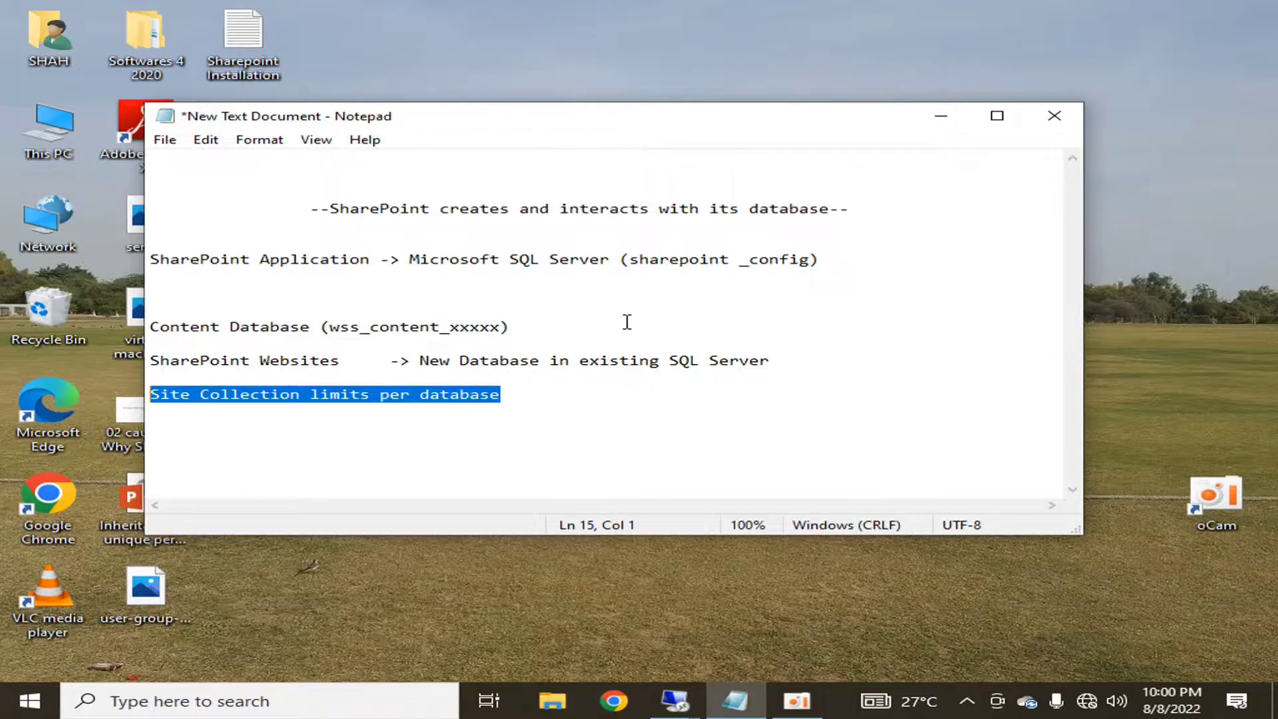
{"action": "left_click", "coordinate": [631, 442]}
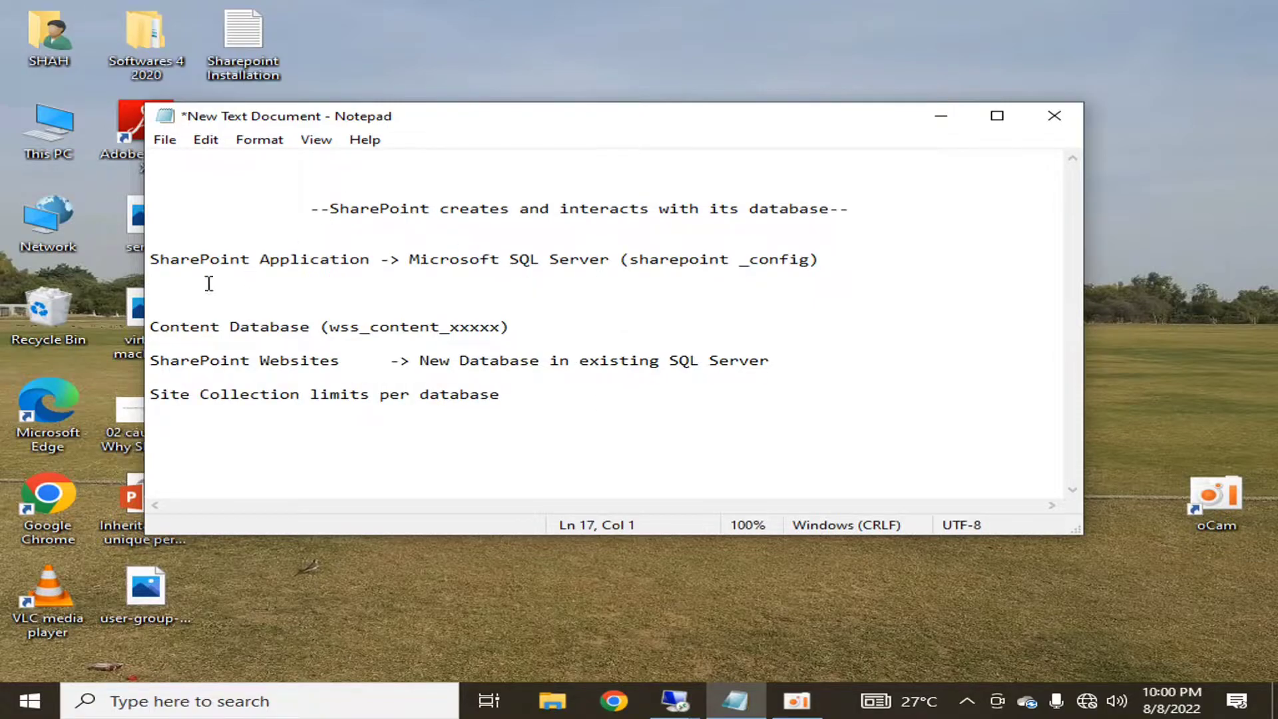
{"action": "left_click", "coordinate": [158, 259]}
{"action": "key", "text": "shift+End"}
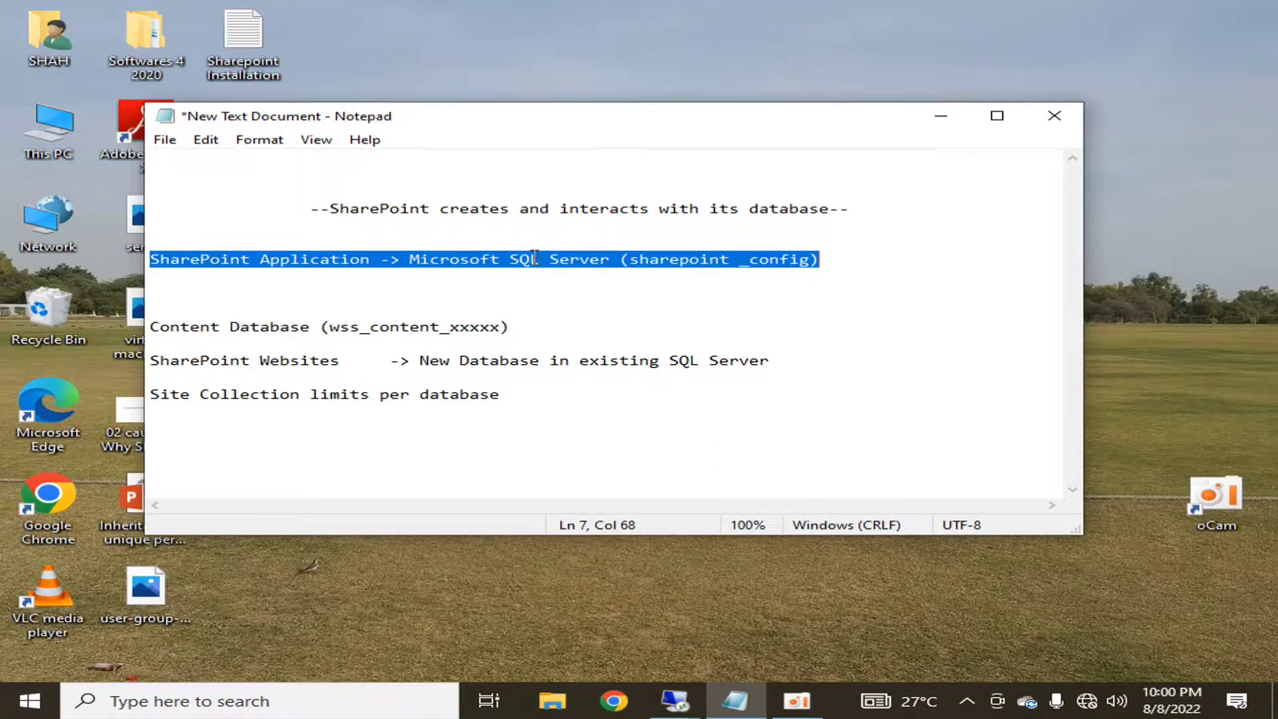
{"action": "left_click", "coordinate": [664, 271]}
{"action": "mouse_move", "coordinate": [674, 701]}
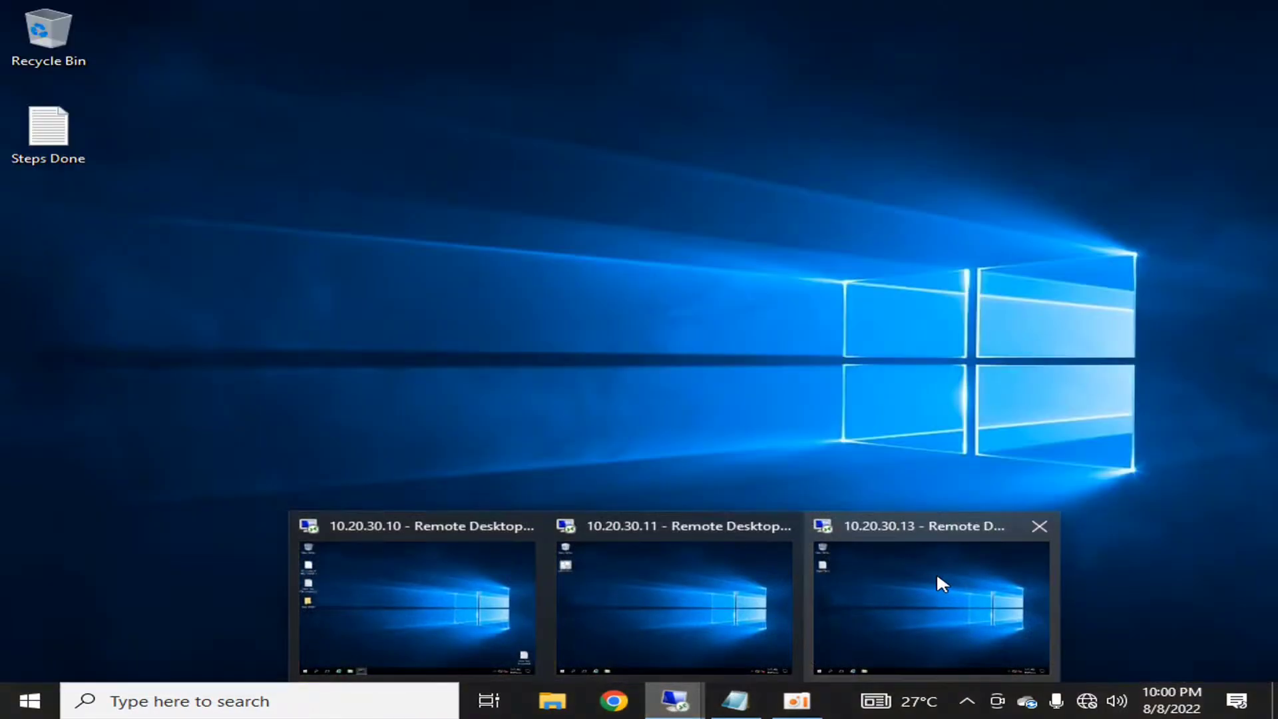
- On the 10.20.30.13 server, run SharePoint 2019 Central Administration as administrator
{"action": "left_click", "coordinate": [937, 578]}
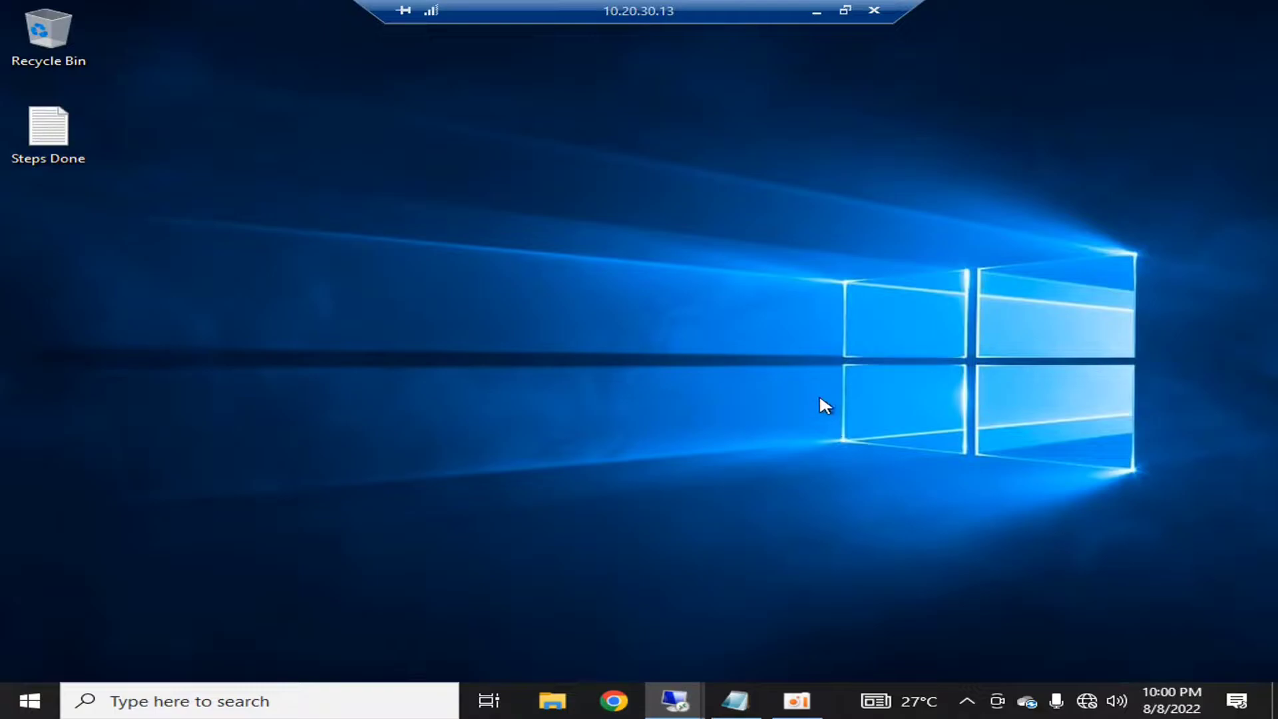
{"action": "left_click", "coordinate": [20, 703]}
{"action": "left_click", "coordinate": [1273, 337]}
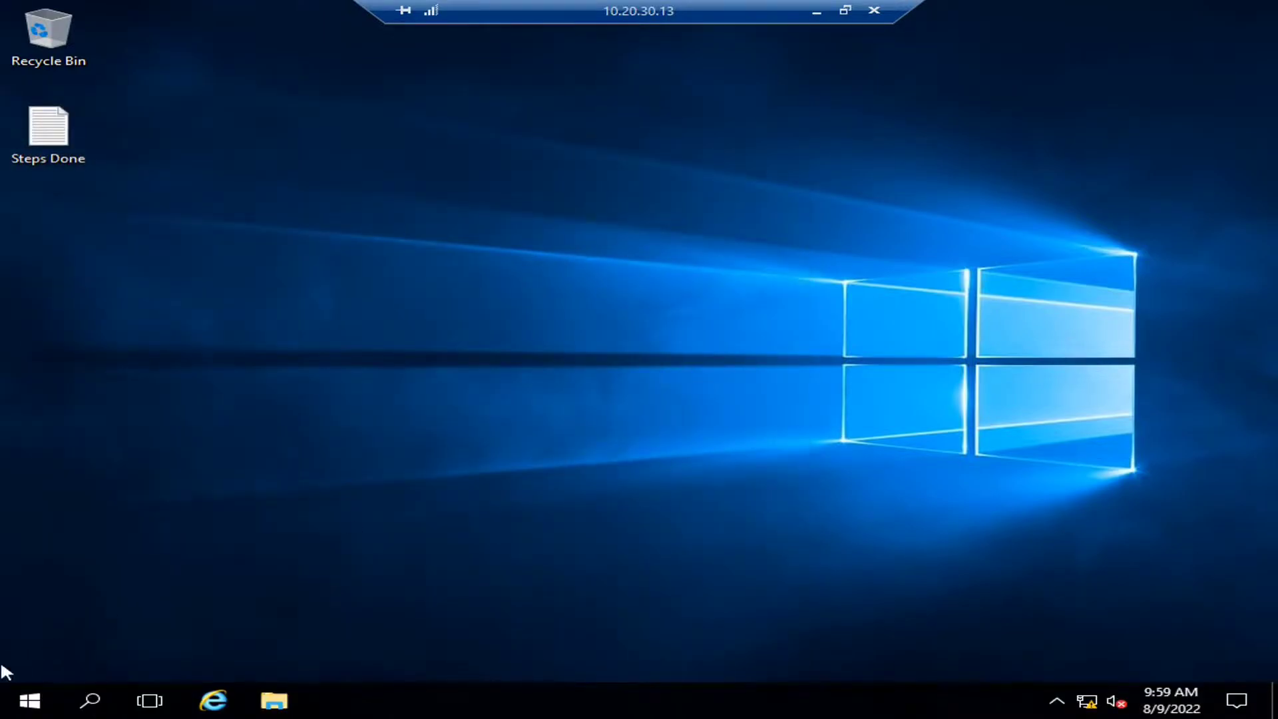
{"action": "key", "text": "super"}
{"action": "type", "text": "ce"}
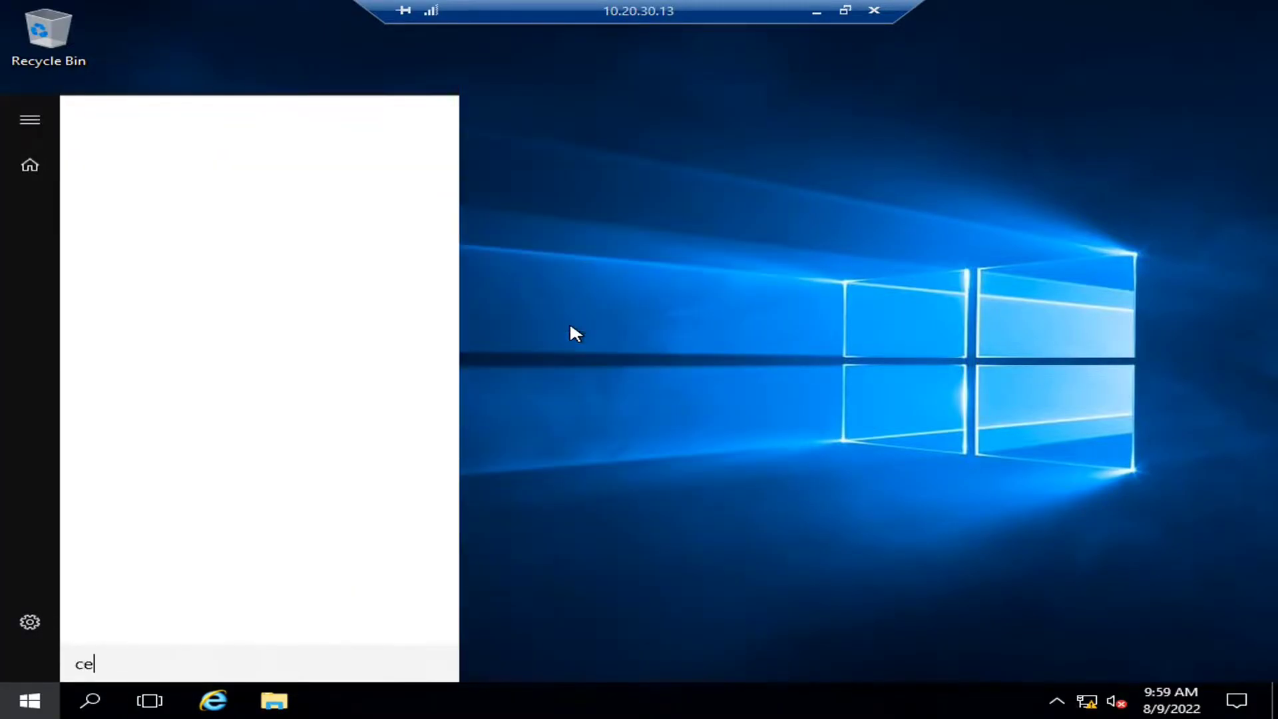
{"action": "type", "text": "ntr"}
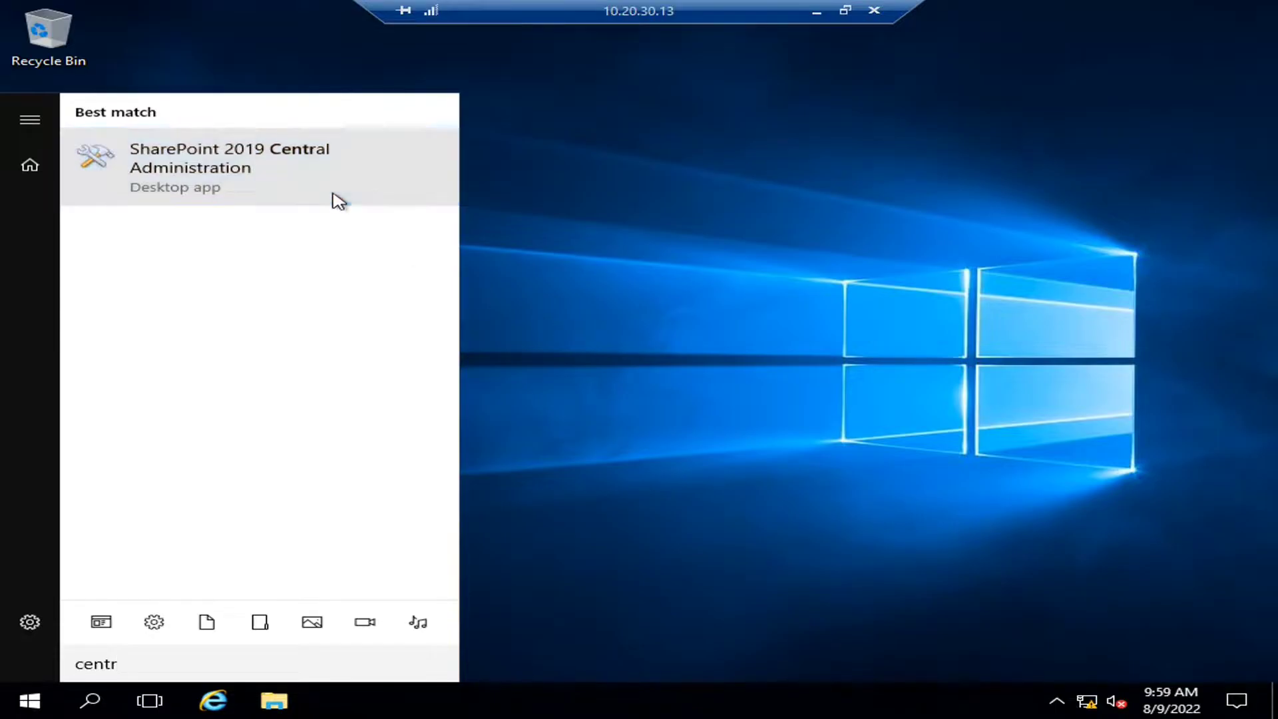
{"action": "right_click", "coordinate": [339, 202]}
{"action": "left_click", "coordinate": [328, 216]}
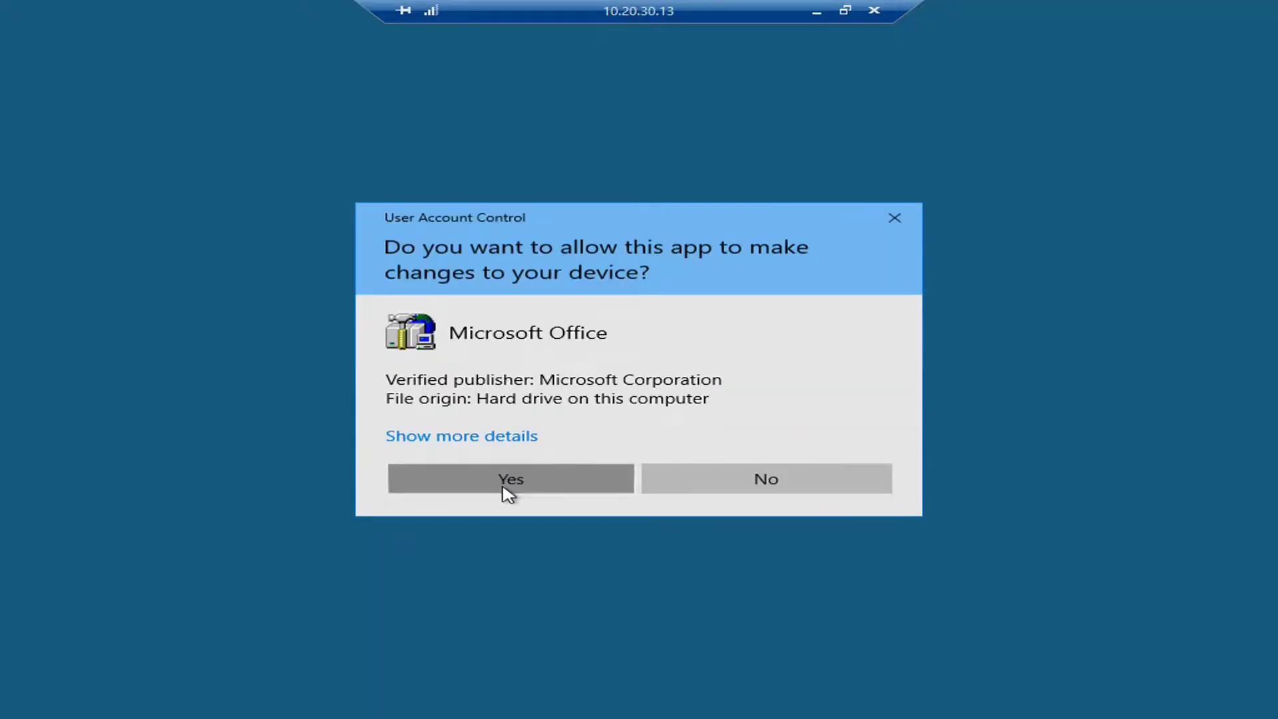
{"action": "left_click", "coordinate": [508, 494]}
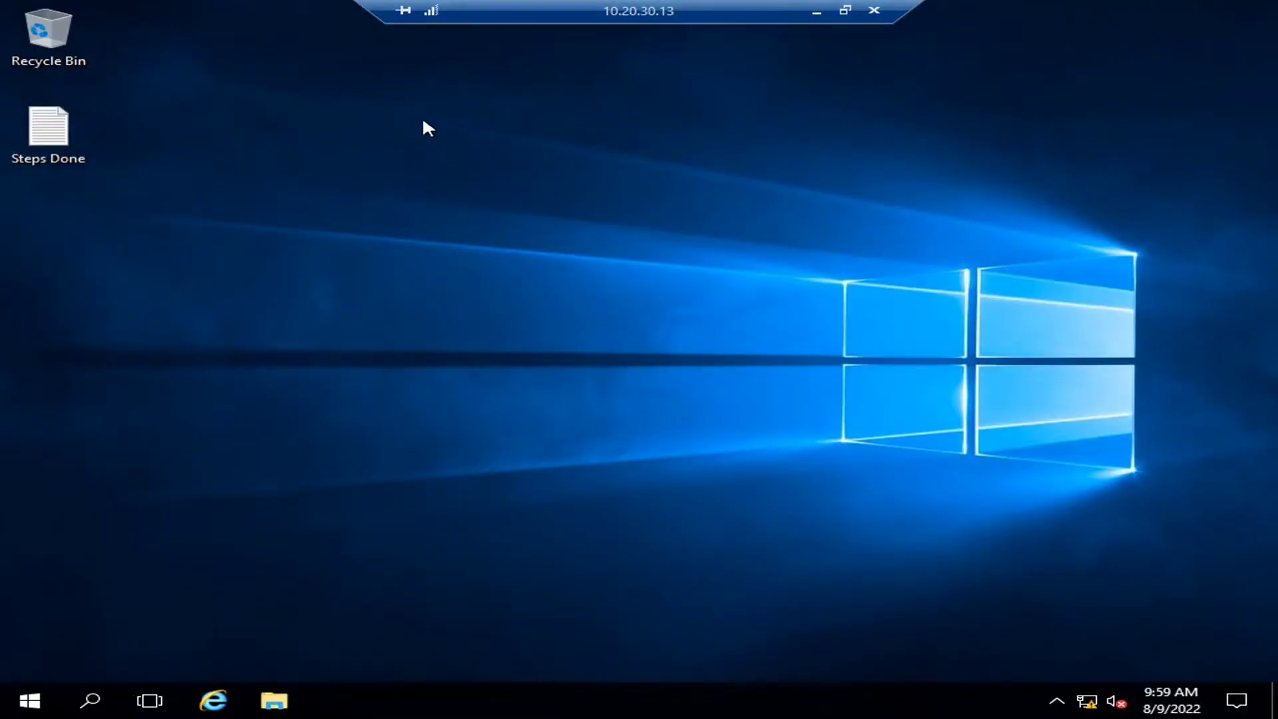
- Sign in with the SharePoint admin account name and password
{"action": "type", "text": "sp19admin"}
{"action": "key", "text": "Tab"}
{"action": "type", "text": "**********"}
{"action": "key", "text": "Return"}
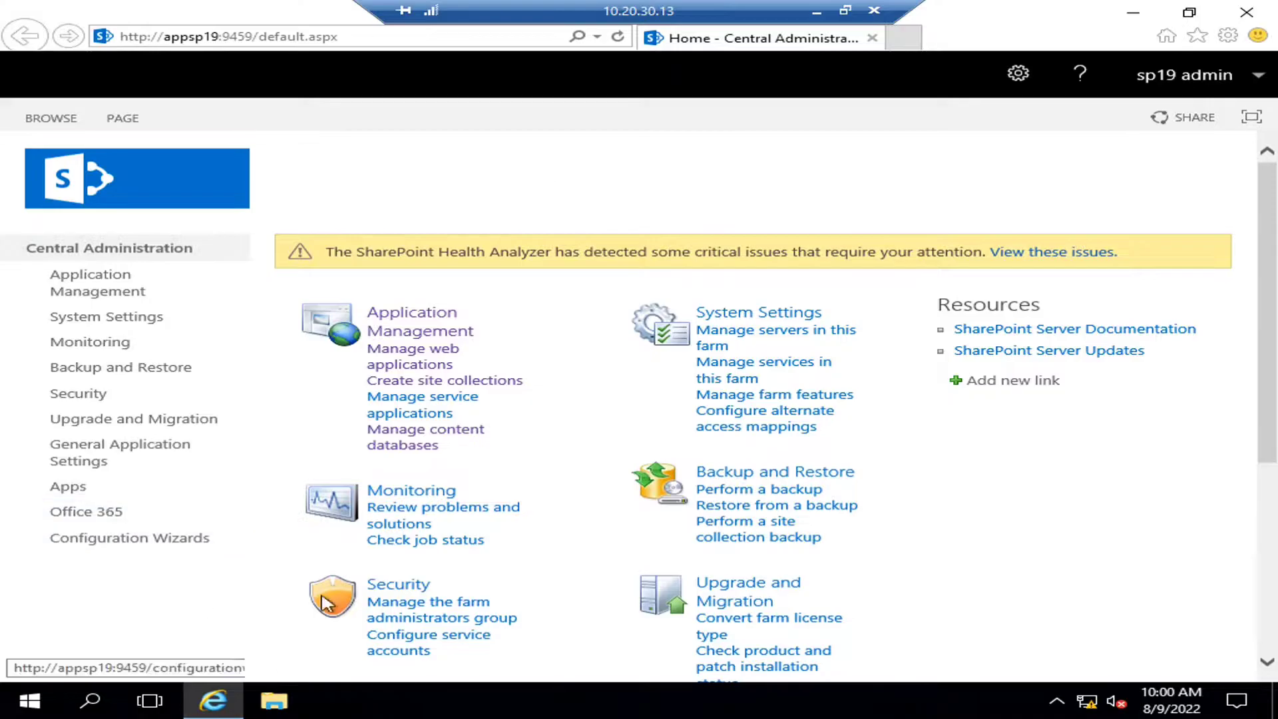
- Change the line 7 note to end with '(sharepoint _config DB)'
{"action": "left_click", "coordinate": [816, 11]}
{"action": "left_click_drag", "start_coordinate": [623, 260], "coordinate": [823, 260]}
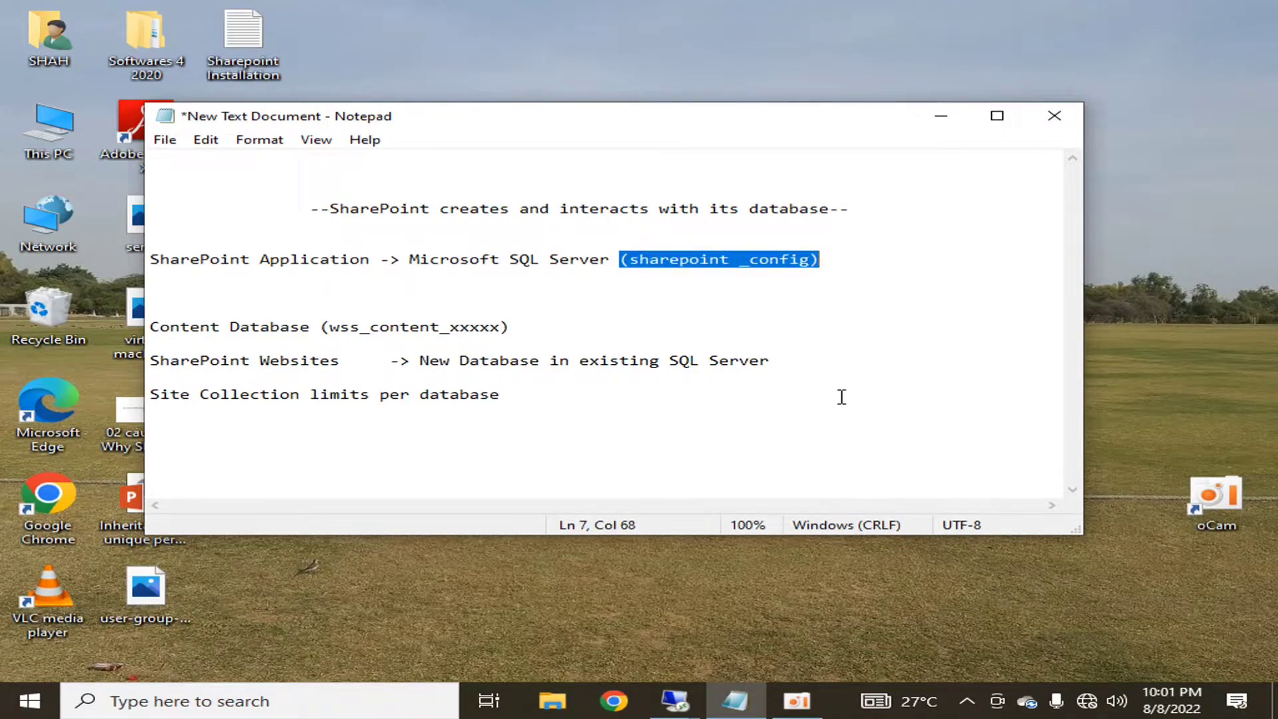
{"action": "key", "text": "End"}
{"action": "key", "text": "shift+Home"}
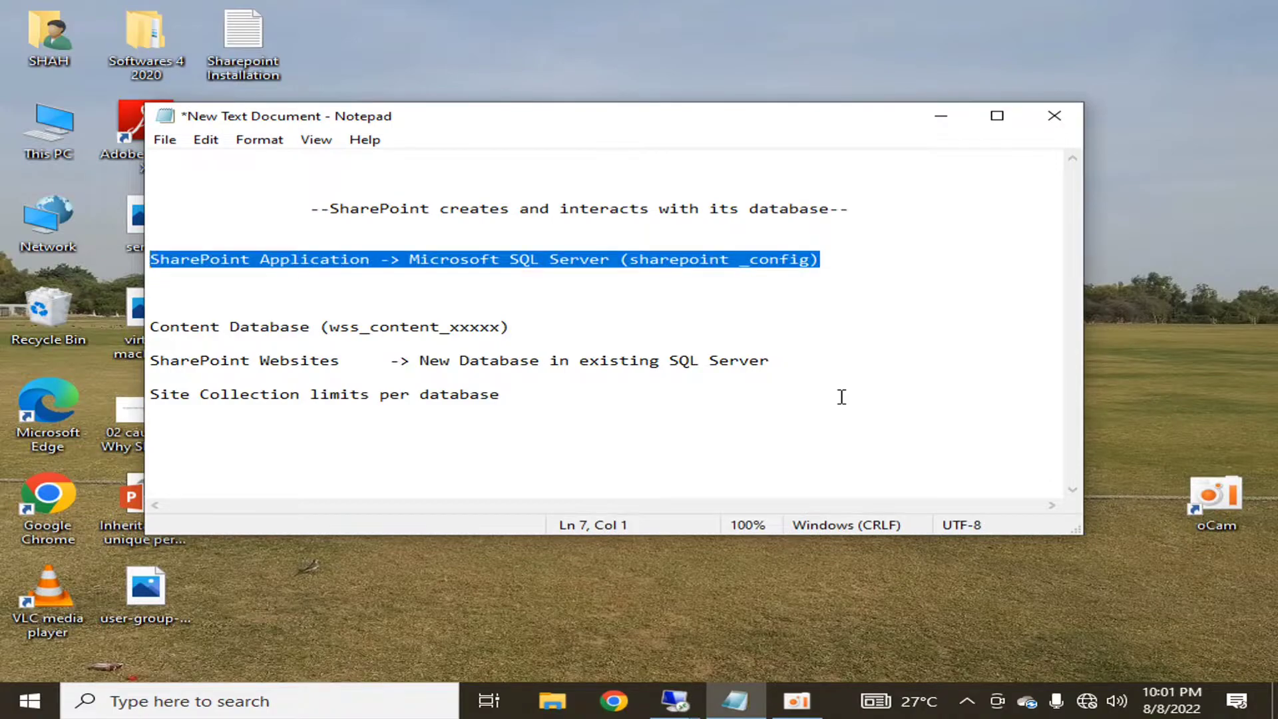
{"action": "left_click", "coordinate": [813, 259]}
{"action": "type", "text": "DB"}
{"action": "left_click", "coordinate": [867, 261]}
{"action": "key", "text": "shift+Home"}
{"action": "left_click", "coordinate": [675, 701]}
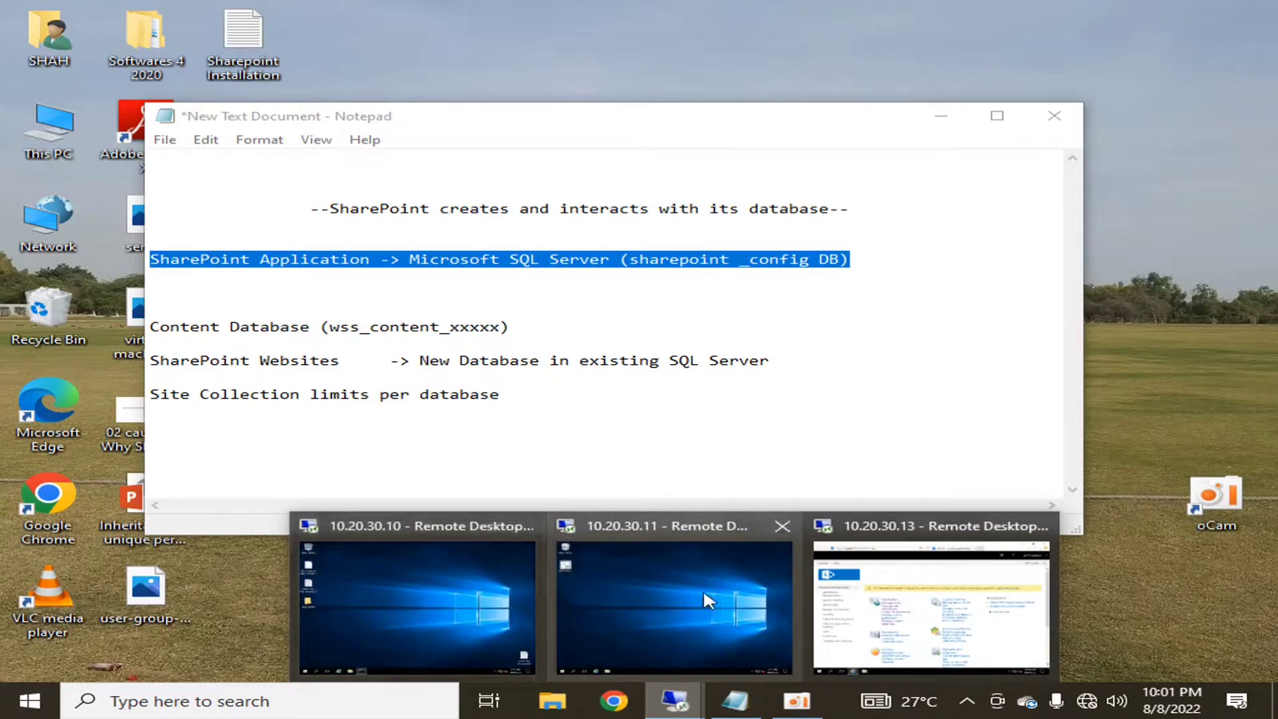
- On the 10.20.30.11 server, search 'manage' and launch SQL Server Management Studio 18
{"action": "left_click", "coordinate": [702, 588]}
{"action": "left_click", "coordinate": [4, 713]}
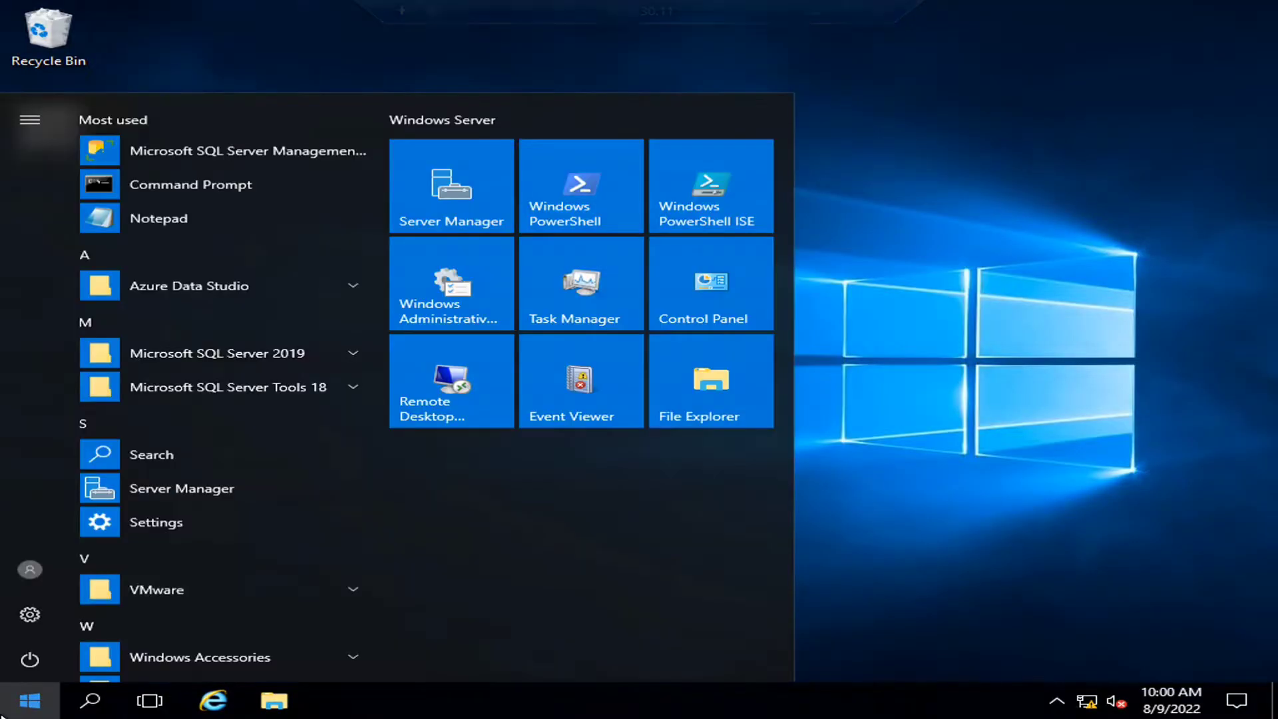
{"action": "type", "text": "manage"}
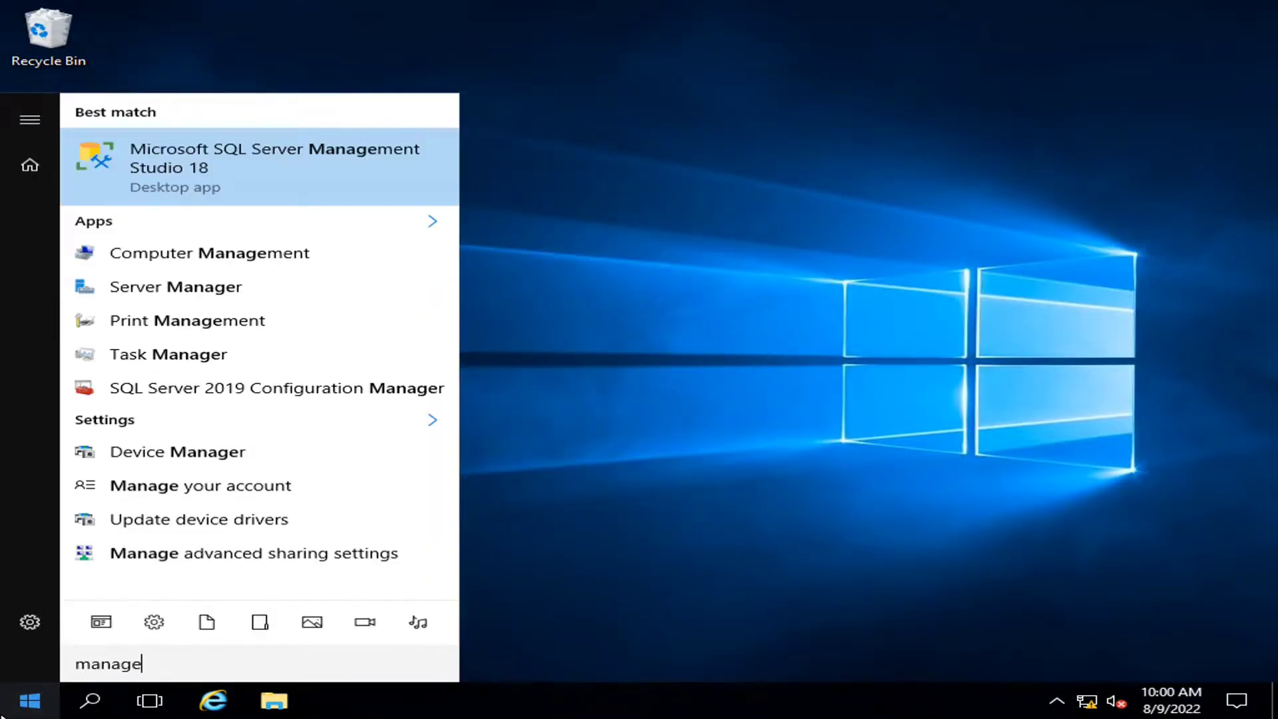
{"action": "key", "text": "Return"}
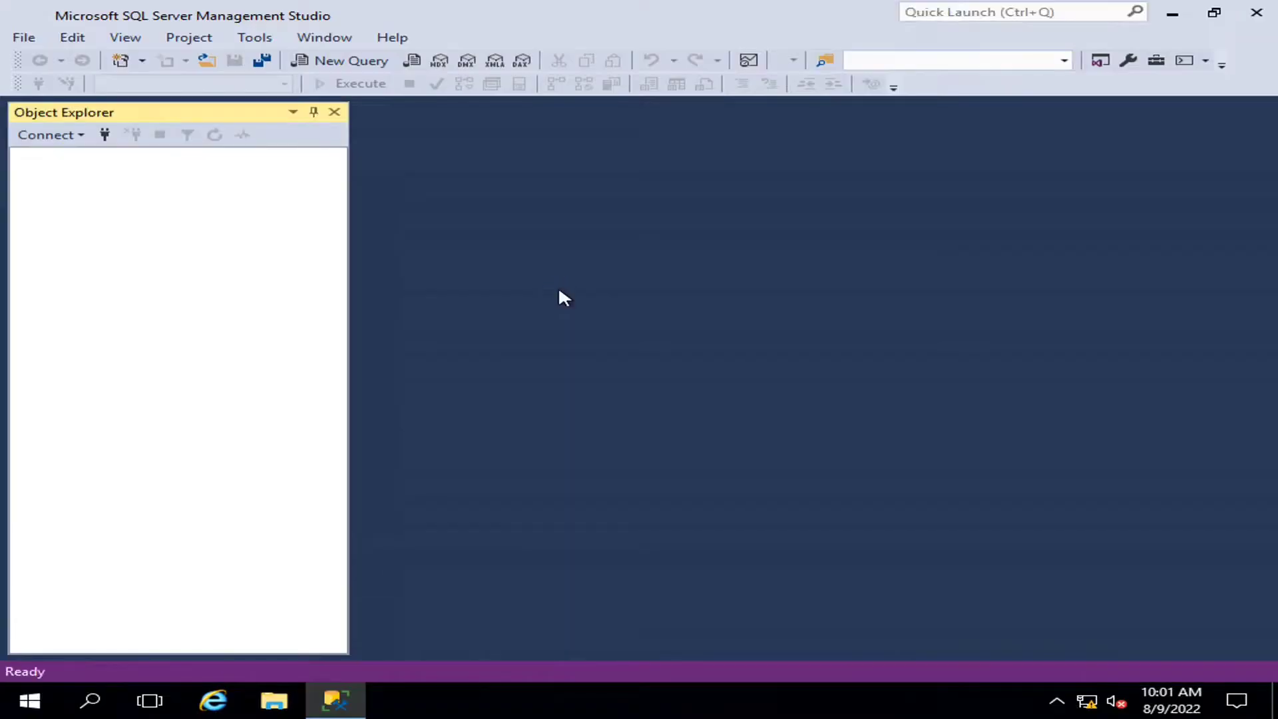
- Connect to the DB server and inspect SharePoint_Config and SharePoint_AdminContent in a widened Object Explorer
{"action": "left_click", "coordinate": [573, 371]}
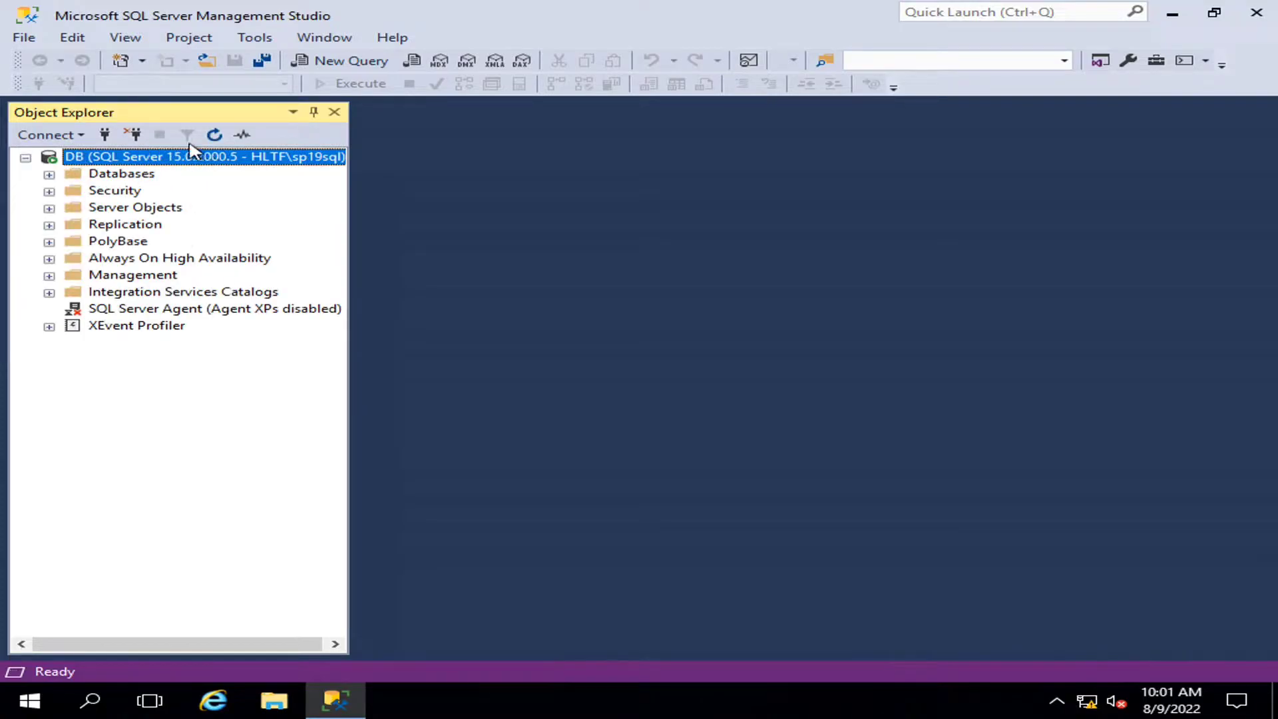
{"action": "left_click", "coordinate": [49, 174]}
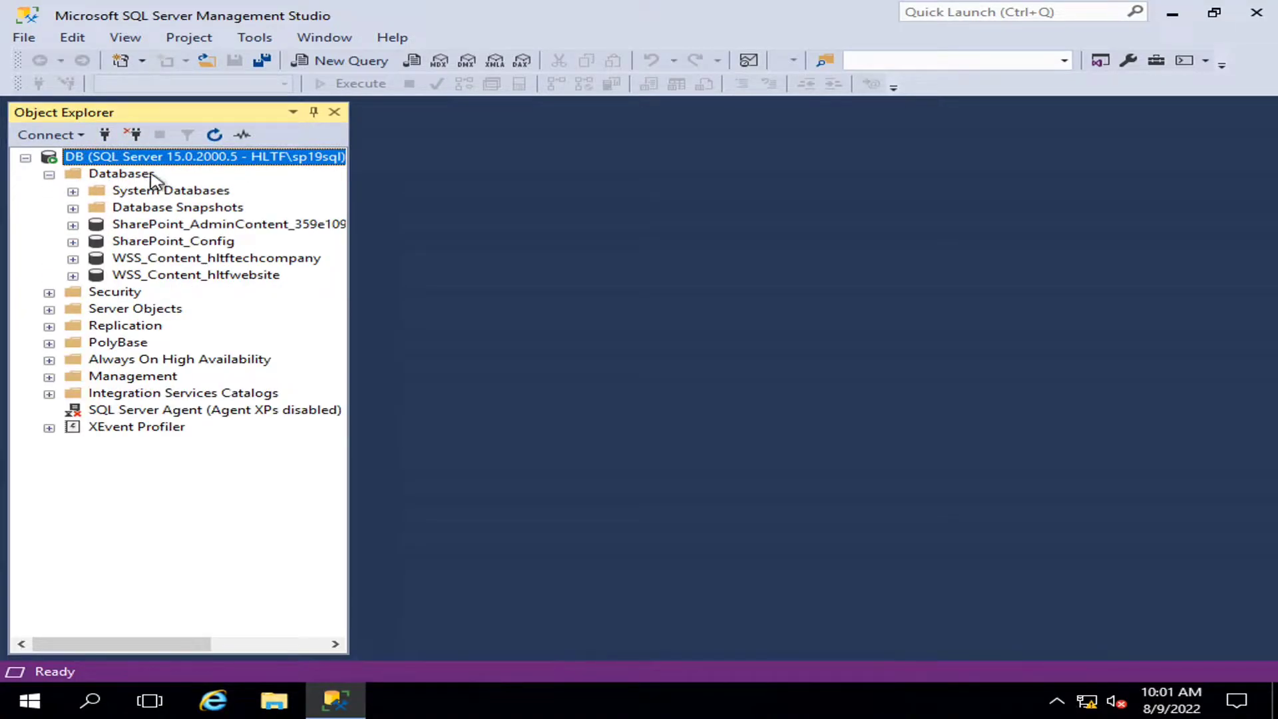
{"action": "left_click", "coordinate": [148, 245]}
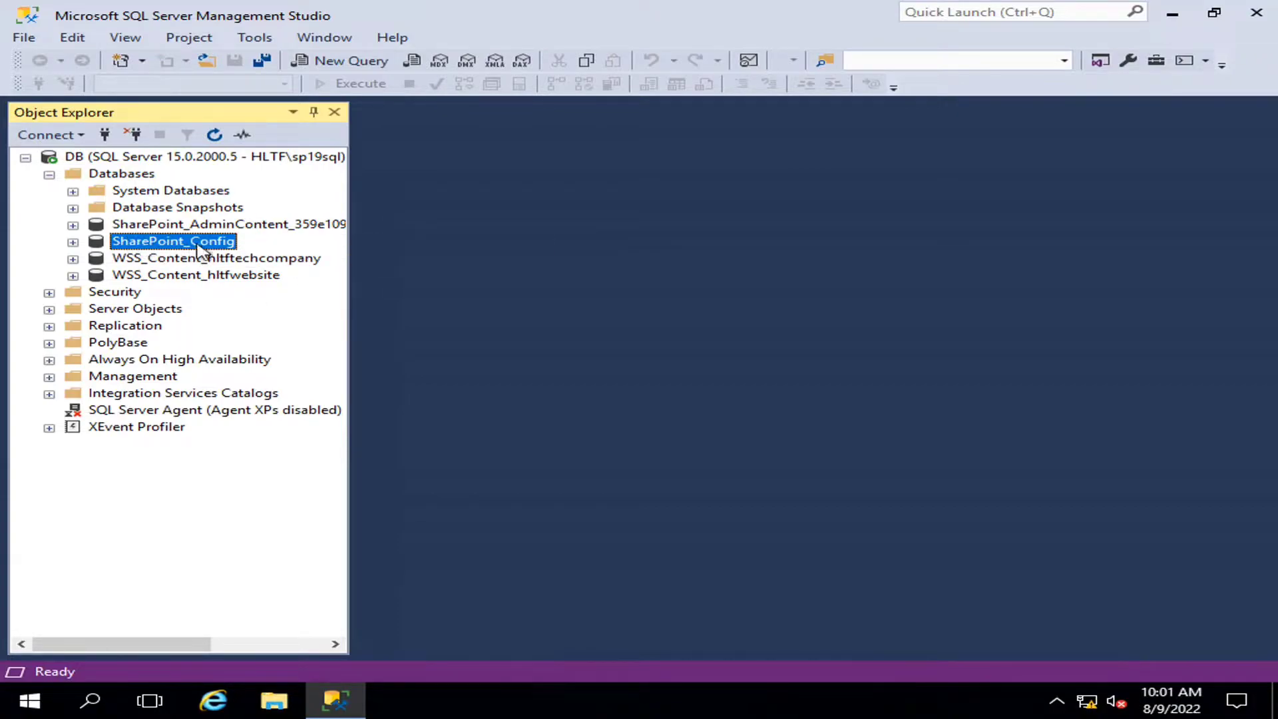
{"action": "left_click", "coordinate": [187, 229]}
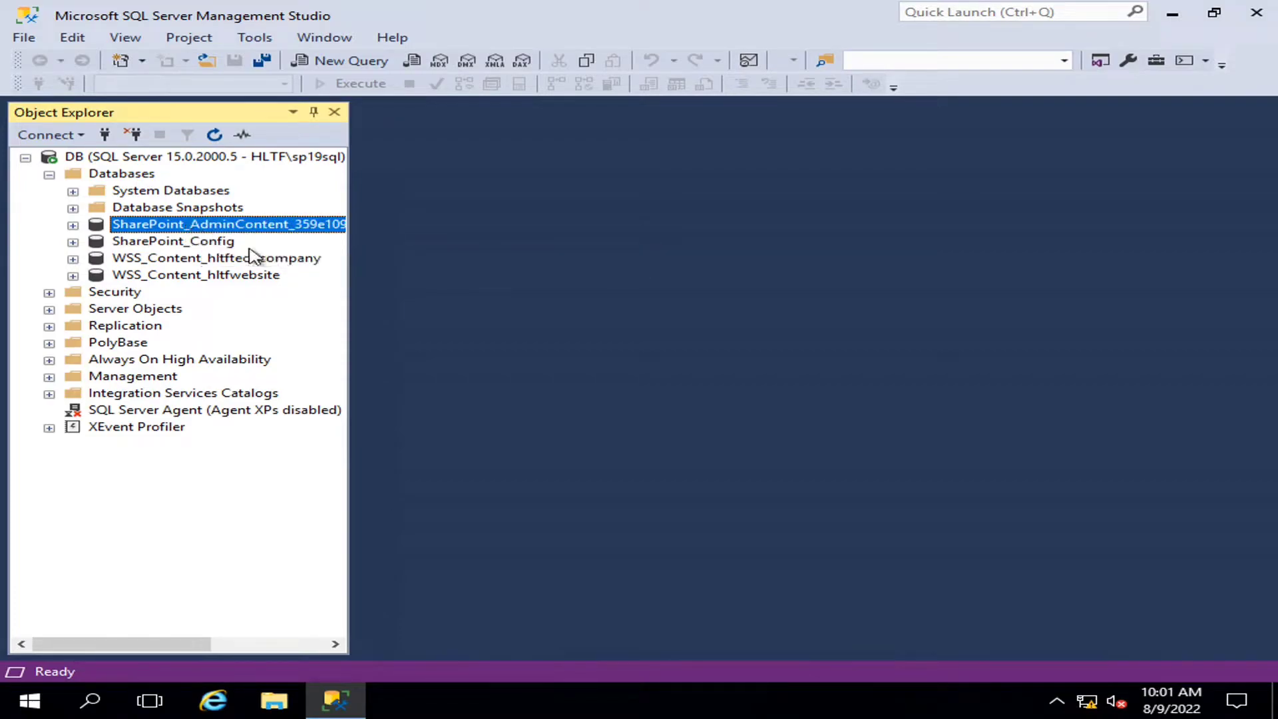
{"action": "left_click_drag", "start_coordinate": [351, 290], "coordinate": [530, 300]}
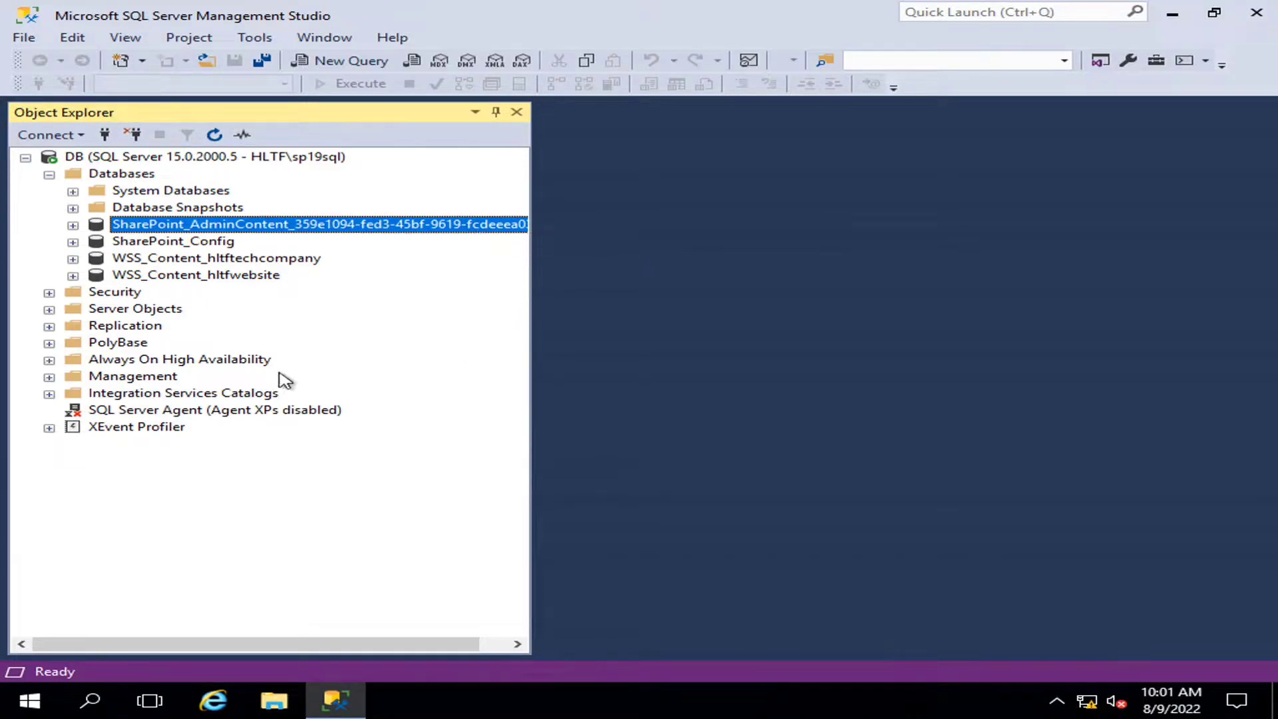
{"action": "left_click", "coordinate": [139, 245]}
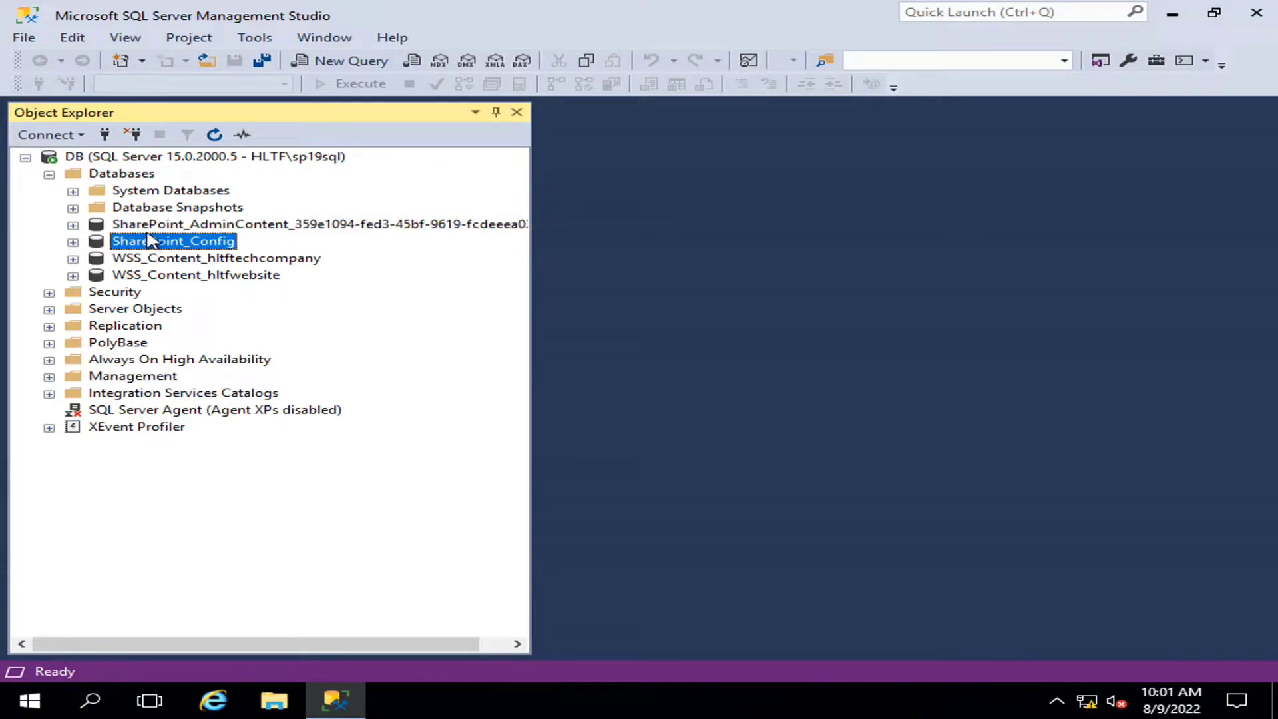
{"action": "left_click", "coordinate": [145, 225]}
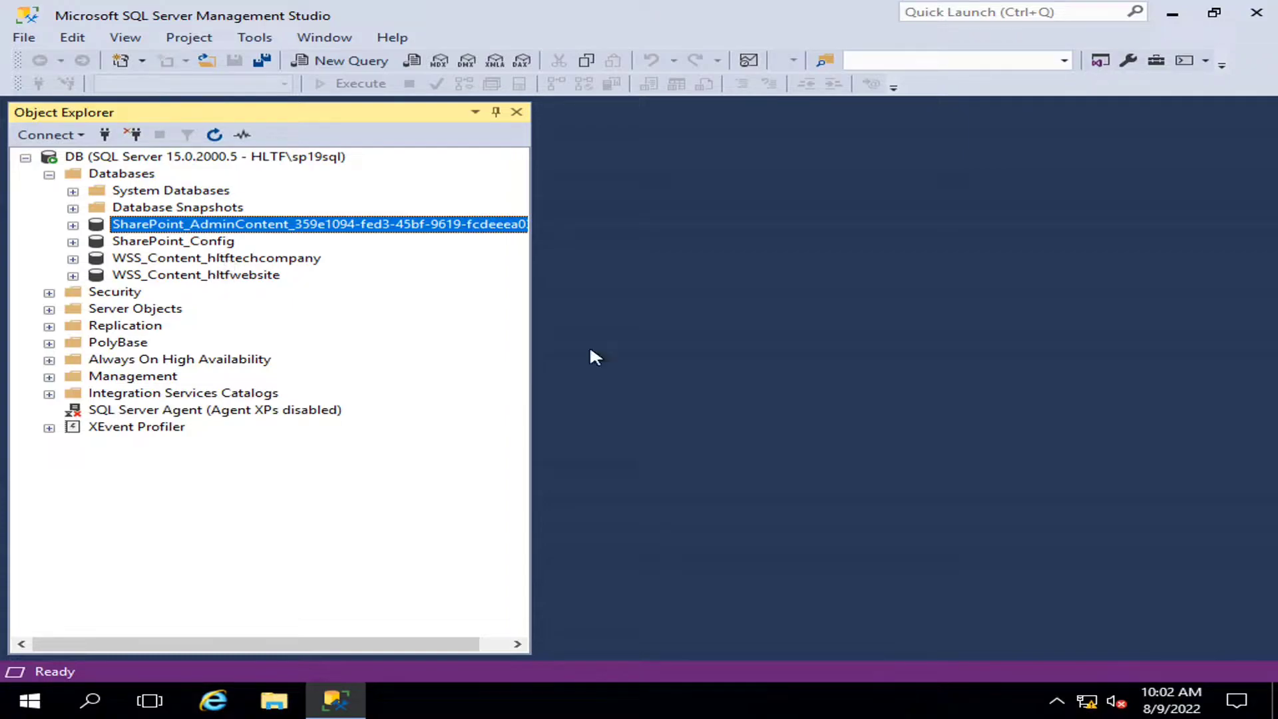
{"action": "mouse_move", "coordinate": [772, 3]}
{"action": "left_click", "coordinate": [823, 11]}
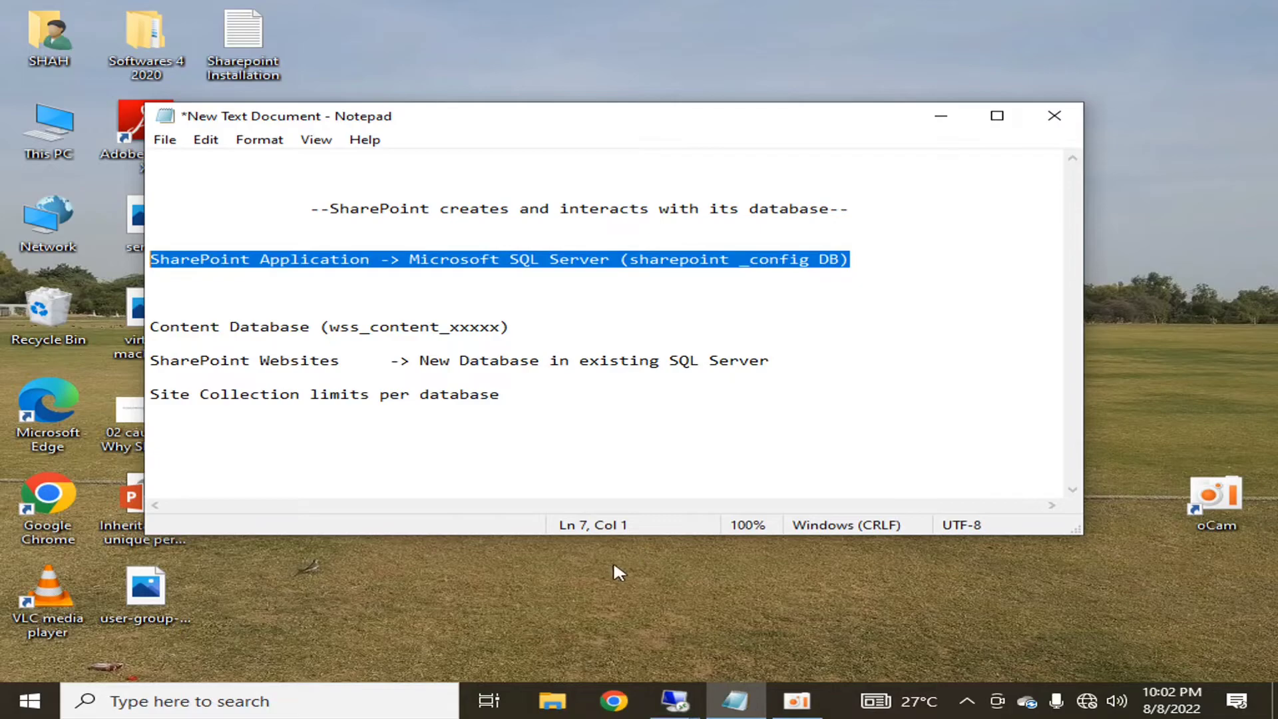
{"action": "left_click", "coordinate": [542, 333]}
{"action": "left_click", "coordinate": [674, 701]}
{"action": "key", "text": "shift+End"}
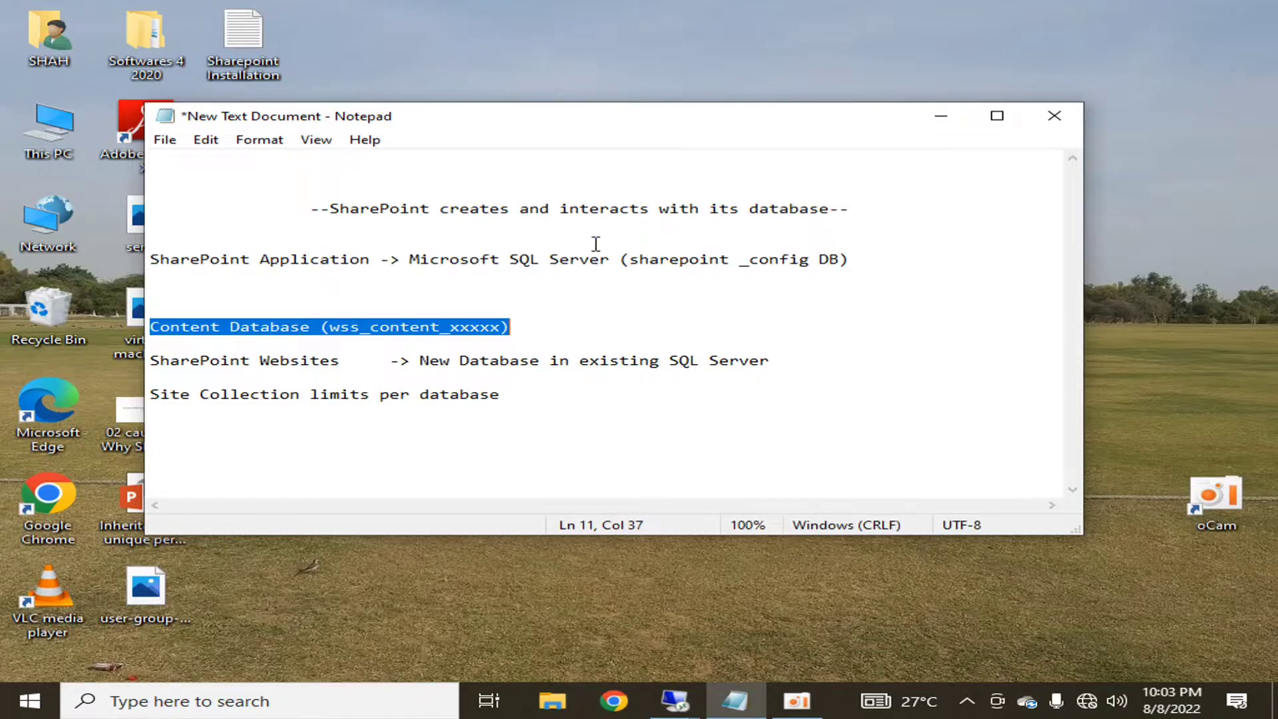
{"action": "left_click_drag", "start_coordinate": [630, 259], "coordinate": [816, 279]}
{"action": "left_click", "coordinate": [783, 345]}
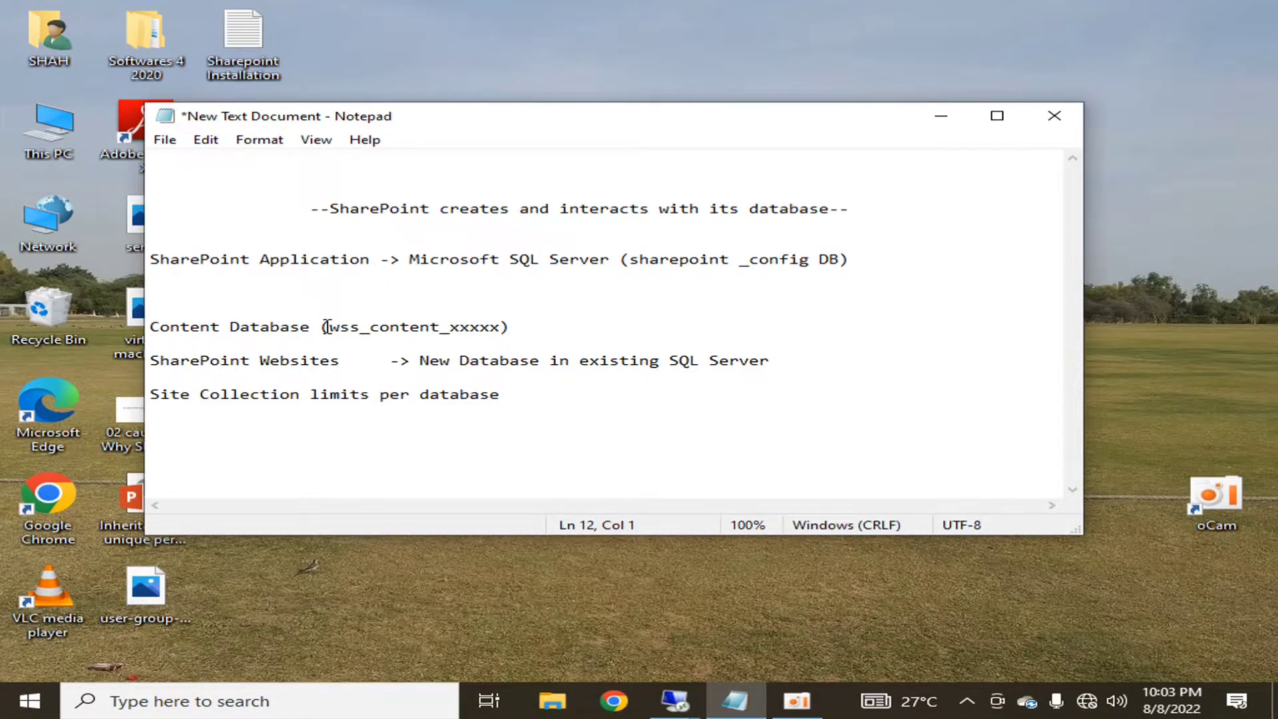
{"action": "left_click_drag", "start_coordinate": [519, 328], "coordinate": [145, 330]}
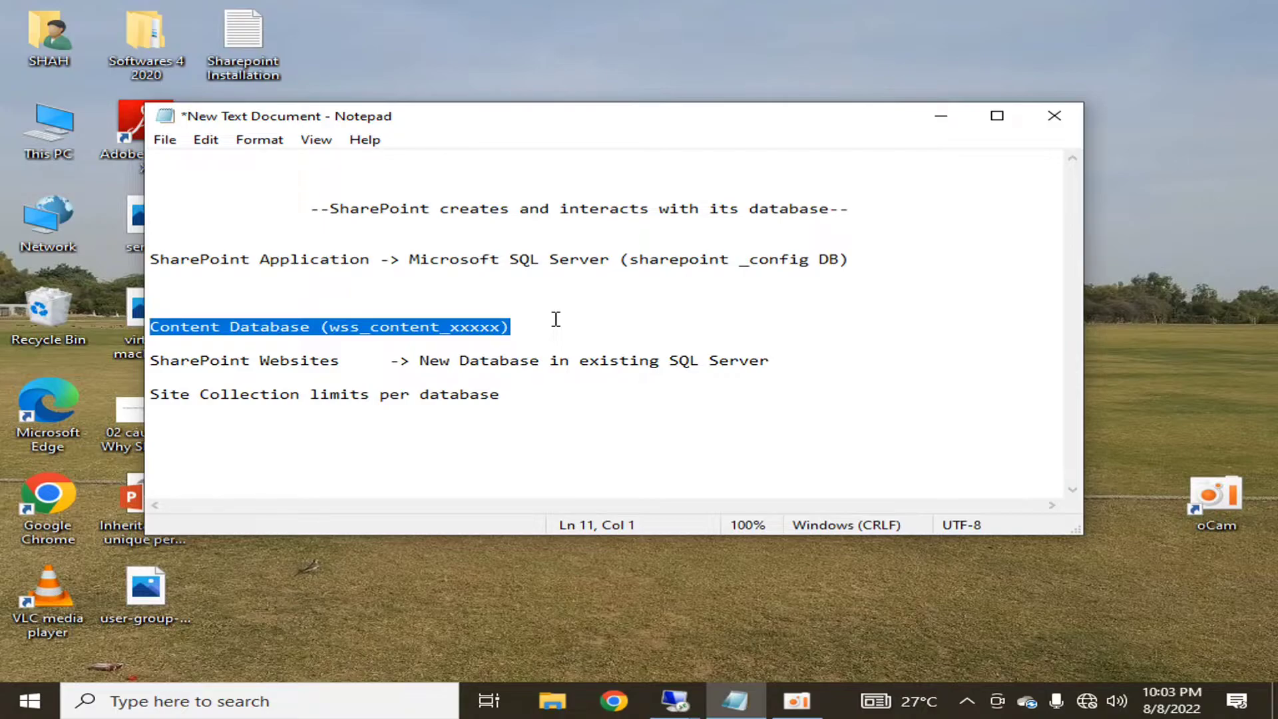
{"action": "left_click", "coordinate": [558, 340]}
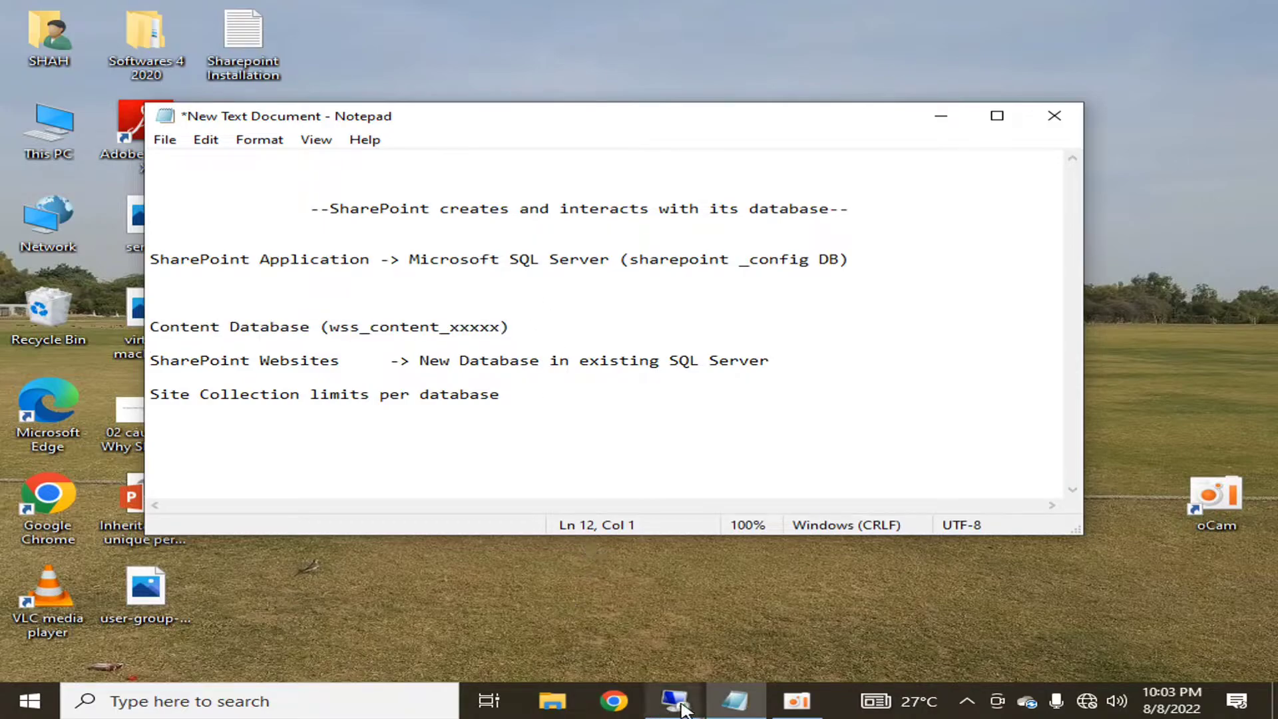
{"action": "left_click", "coordinate": [674, 701]}
- On the 10.20.30.13 session, open the WSS_Content_hltfwebsite content database settings
{"action": "left_click", "coordinate": [932, 606]}
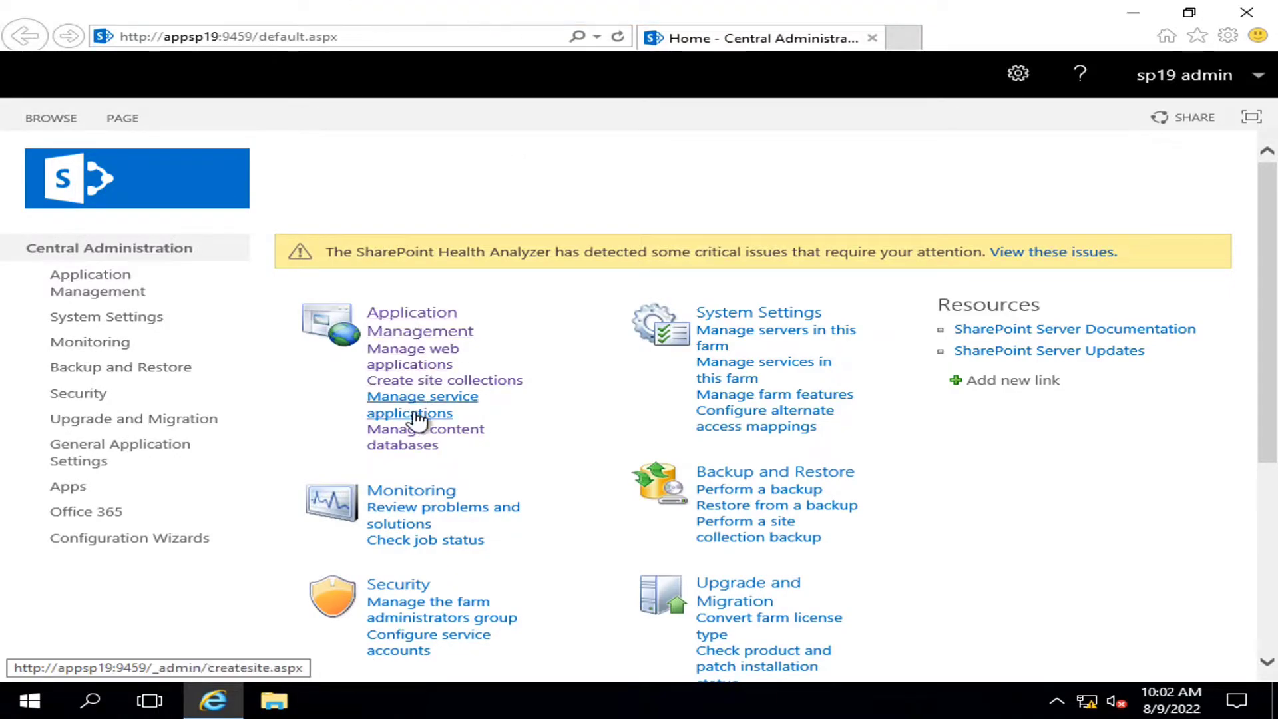
{"action": "left_click", "coordinate": [413, 439]}
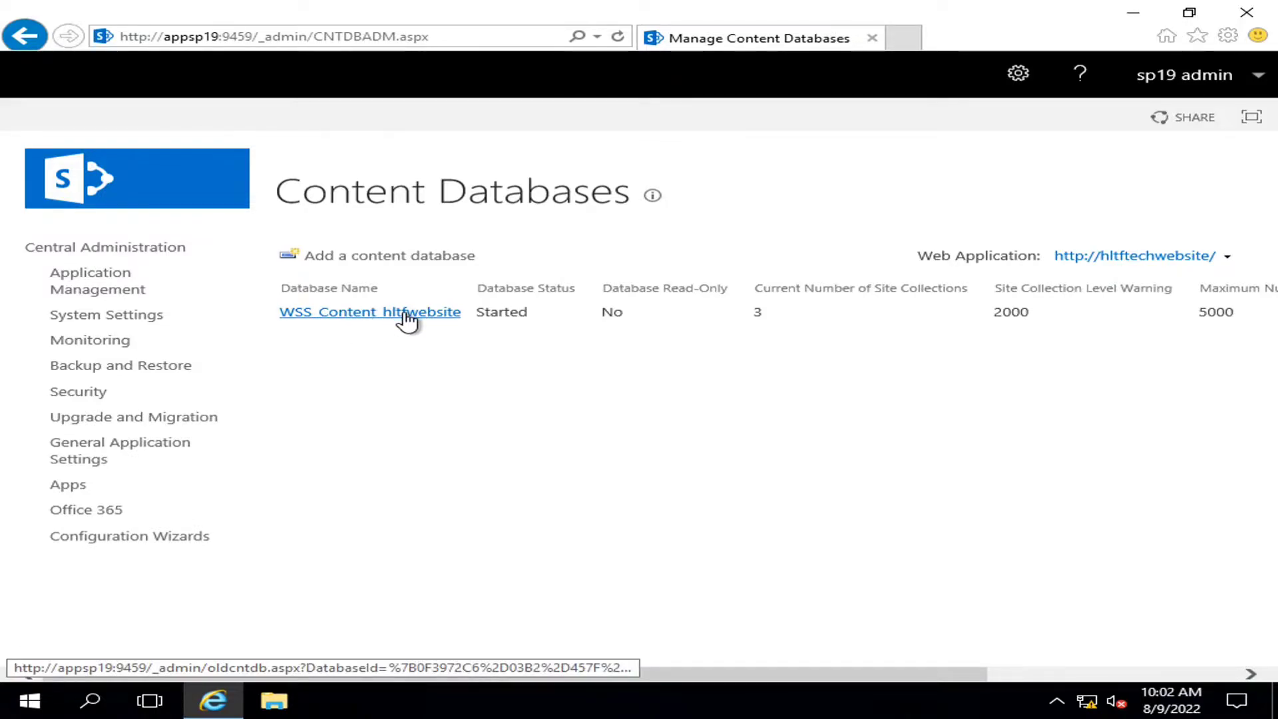
{"action": "left_click", "coordinate": [356, 318]}
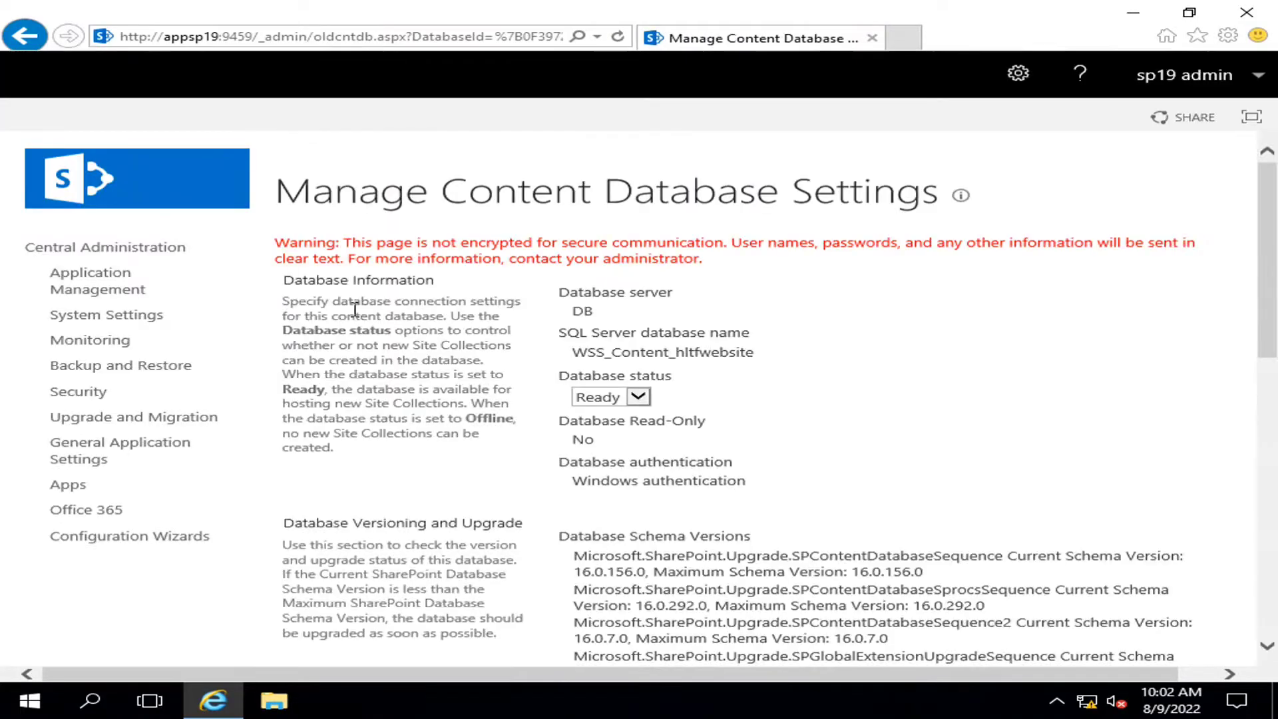
{"action": "scroll", "coordinate": [818, 337], "scroll_direction": "down", "scroll_amount": 1}
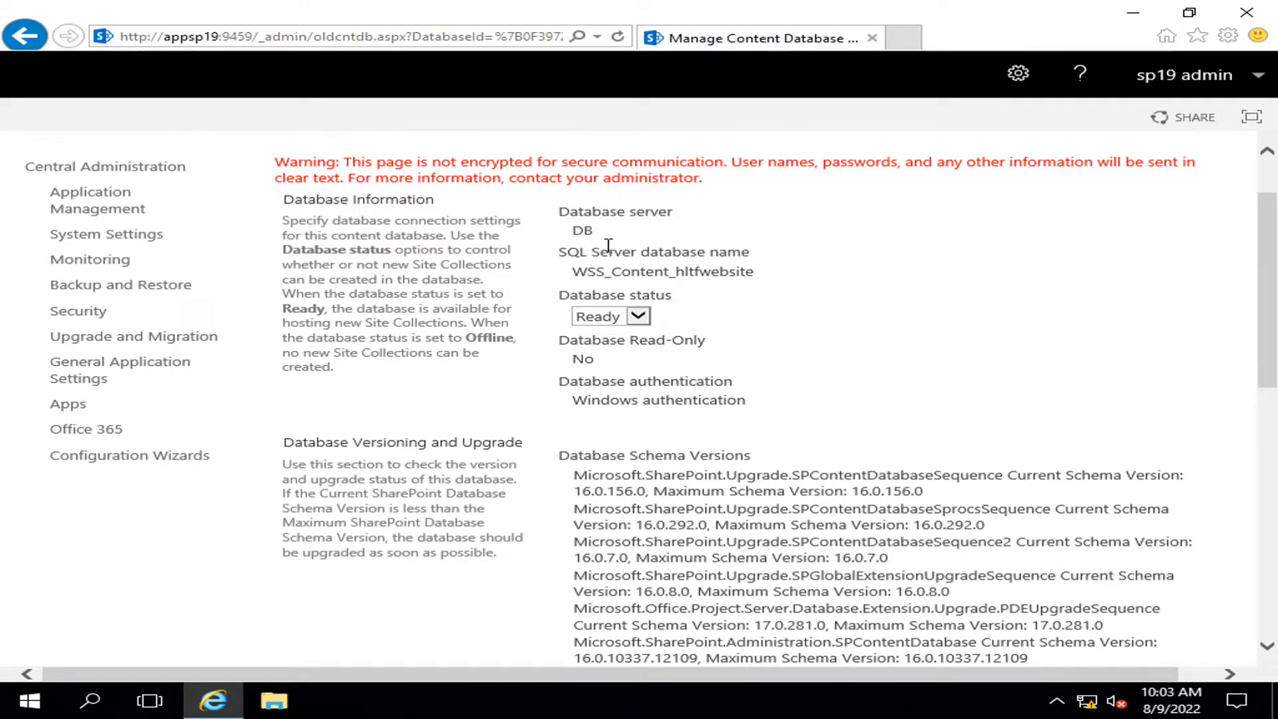
{"action": "left_click_drag", "start_coordinate": [571, 274], "coordinate": [765, 274]}
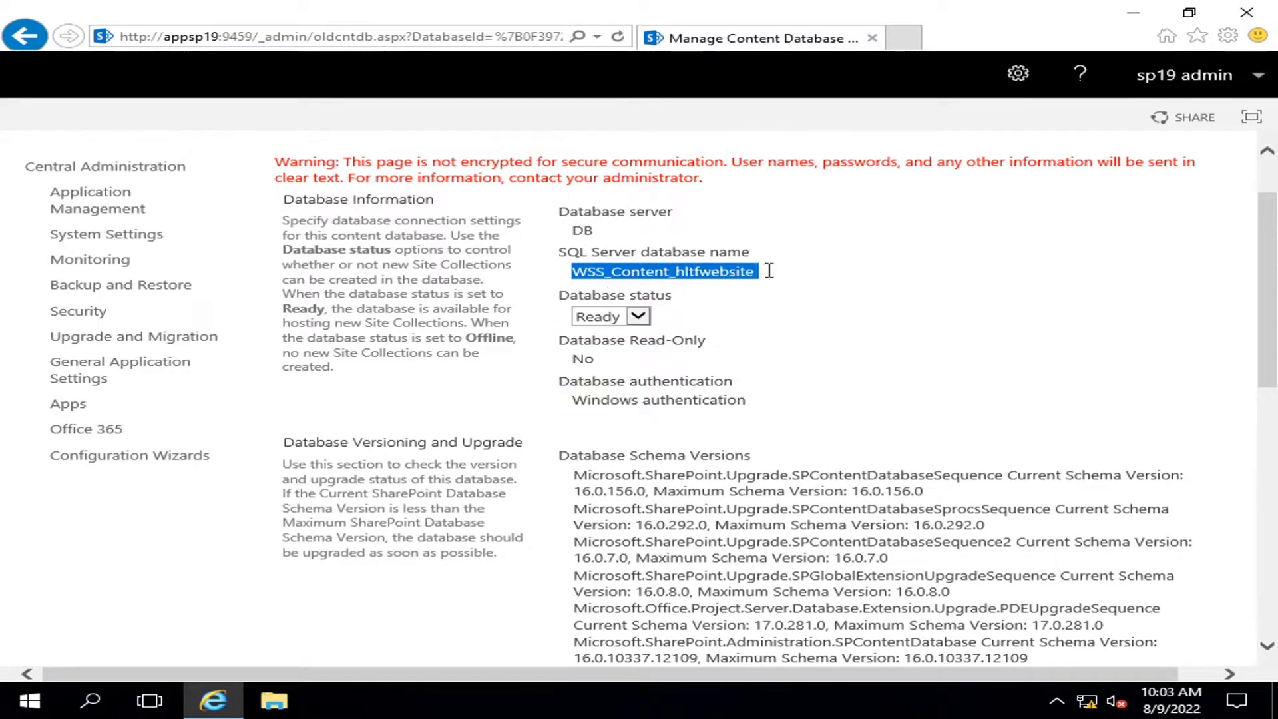
- Review its status and capacity limits (warning 2000, maximum 5000), then cancel without saving
{"action": "left_click", "coordinate": [638, 318]}
{"action": "left_click", "coordinate": [722, 315]}
{"action": "left_click", "coordinate": [639, 321]}
{"action": "scroll", "coordinate": [892, 306], "scroll_direction": "down", "scroll_amount": 6}
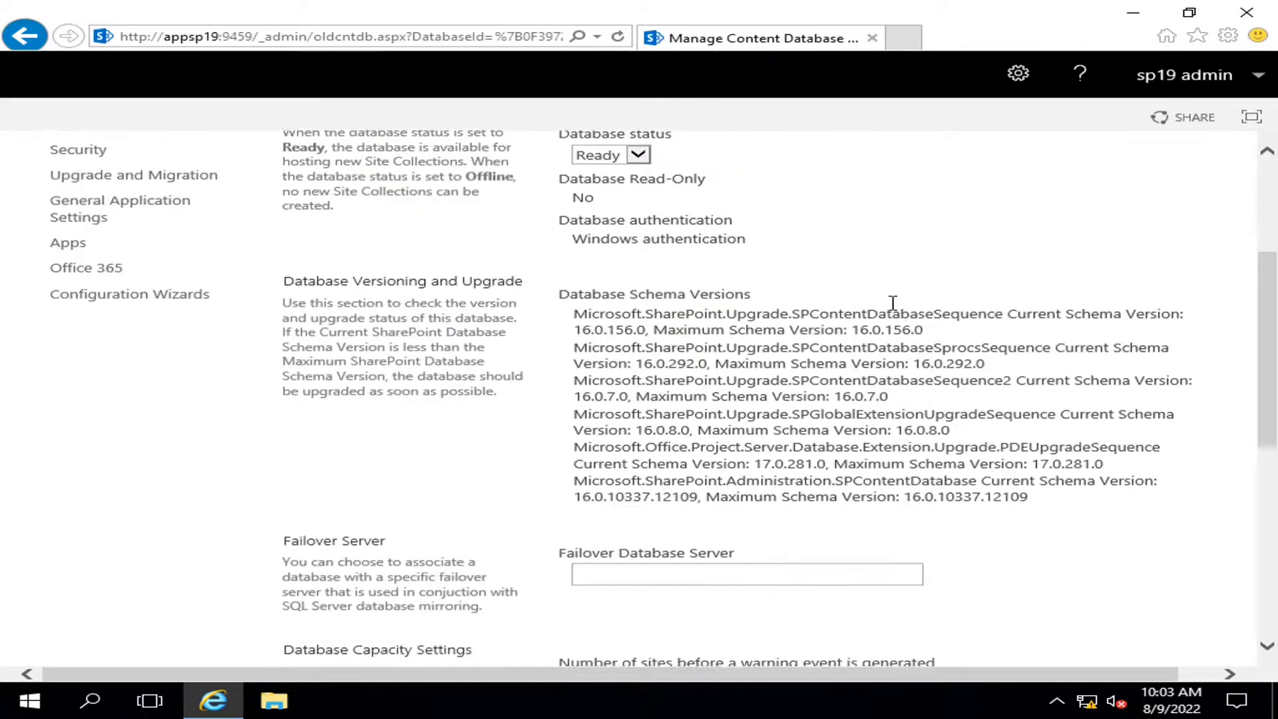
{"action": "scroll", "coordinate": [896, 311], "scroll_direction": "down", "scroll_amount": 4}
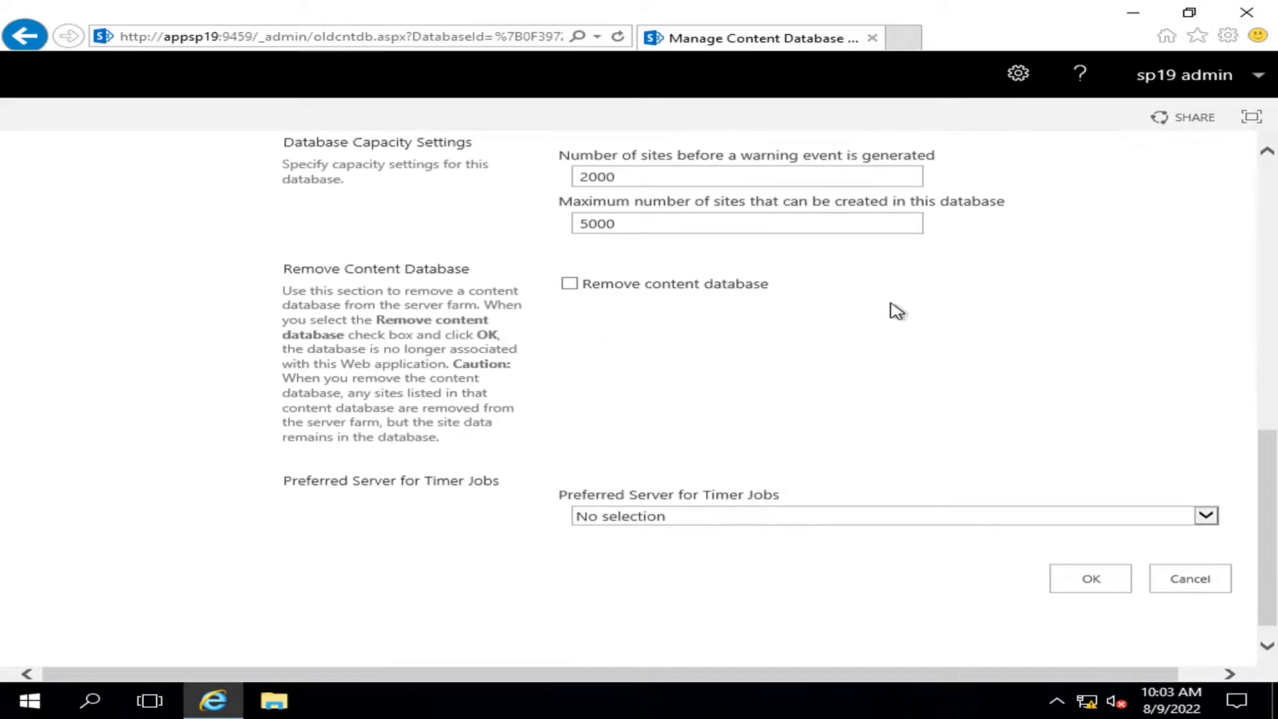
{"action": "scroll", "coordinate": [895, 309], "scroll_direction": "up", "scroll_amount": 6}
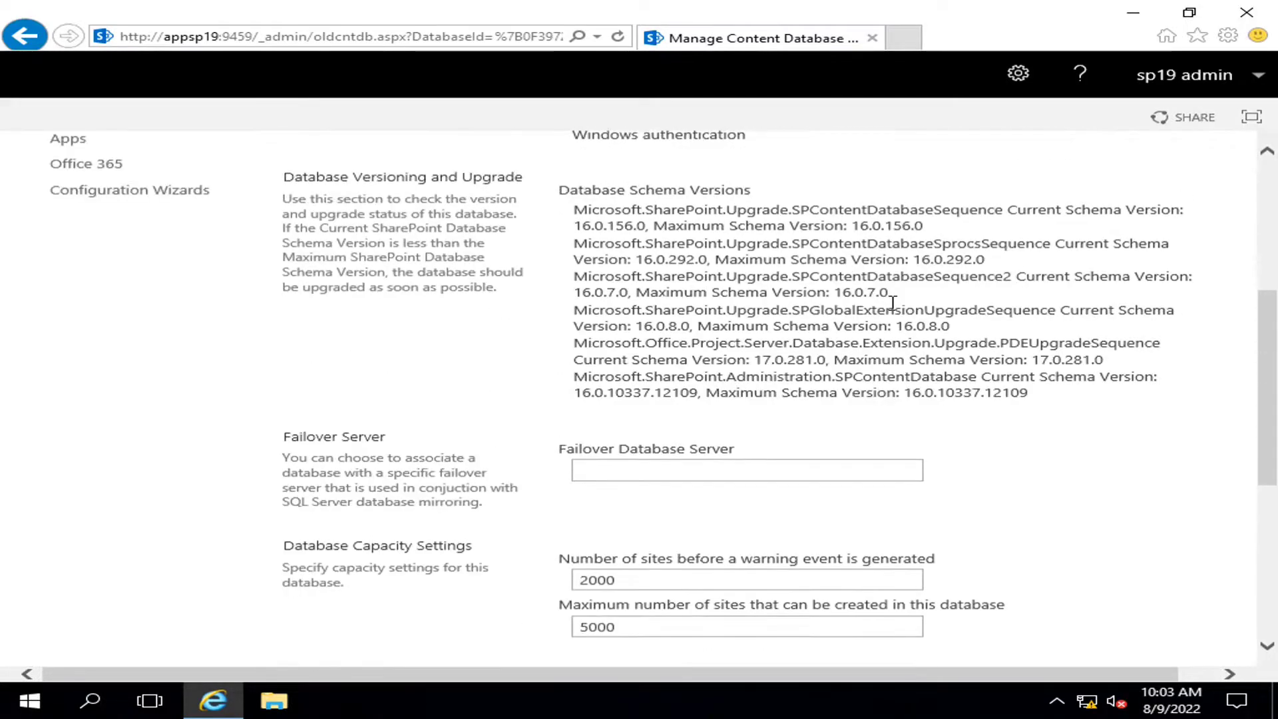
{"action": "scroll", "coordinate": [888, 303], "scroll_direction": "up", "scroll_amount": 5}
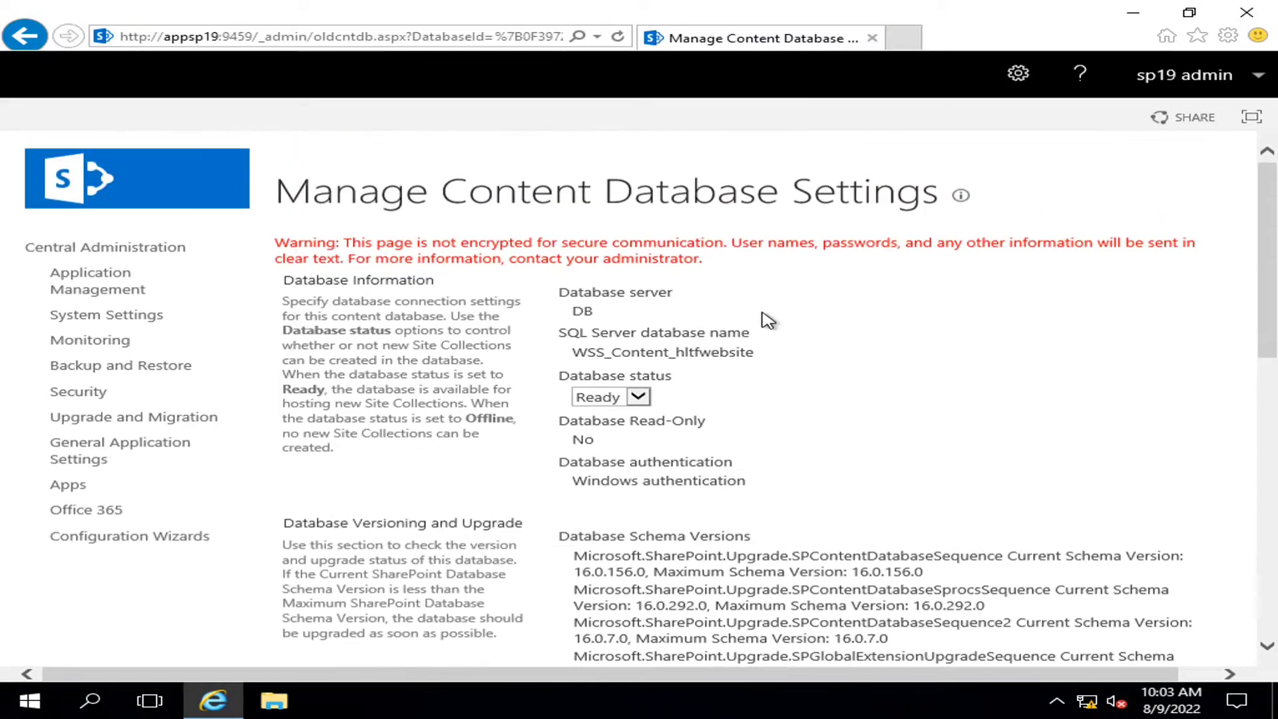
{"action": "scroll", "coordinate": [1083, 362], "scroll_direction": "down", "scroll_amount": 11}
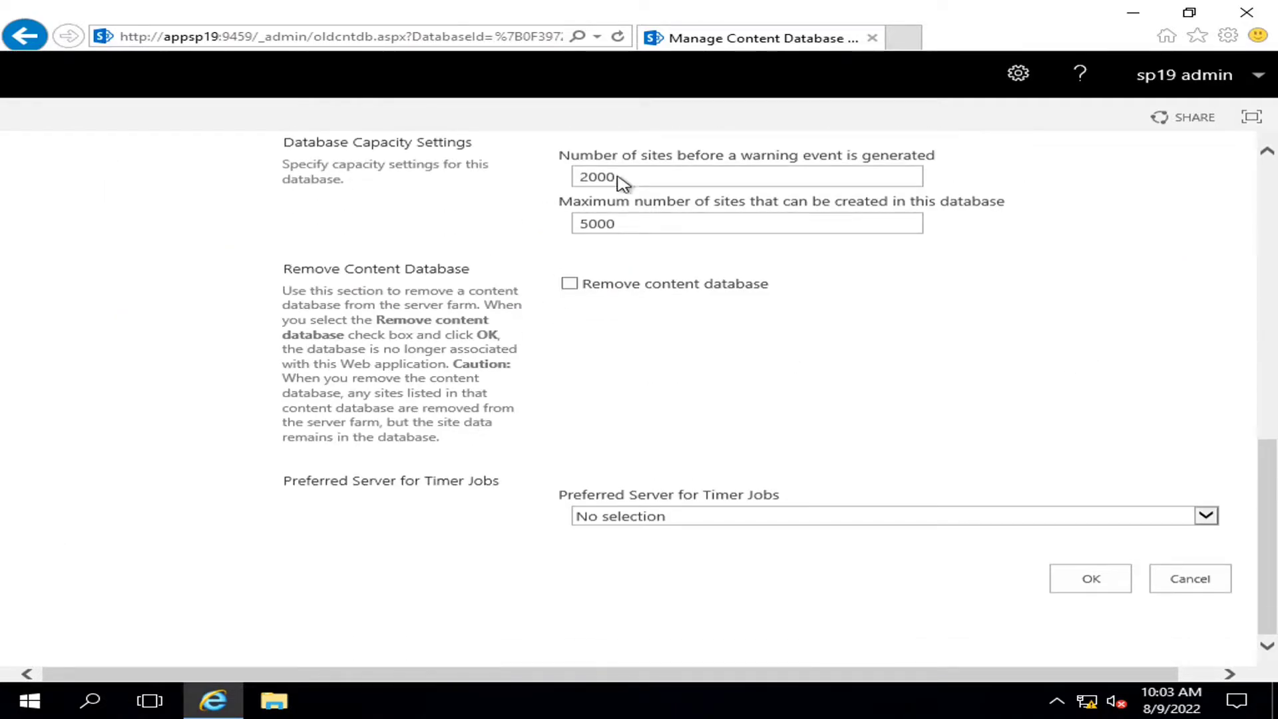
{"action": "left_click", "coordinate": [1191, 579]}
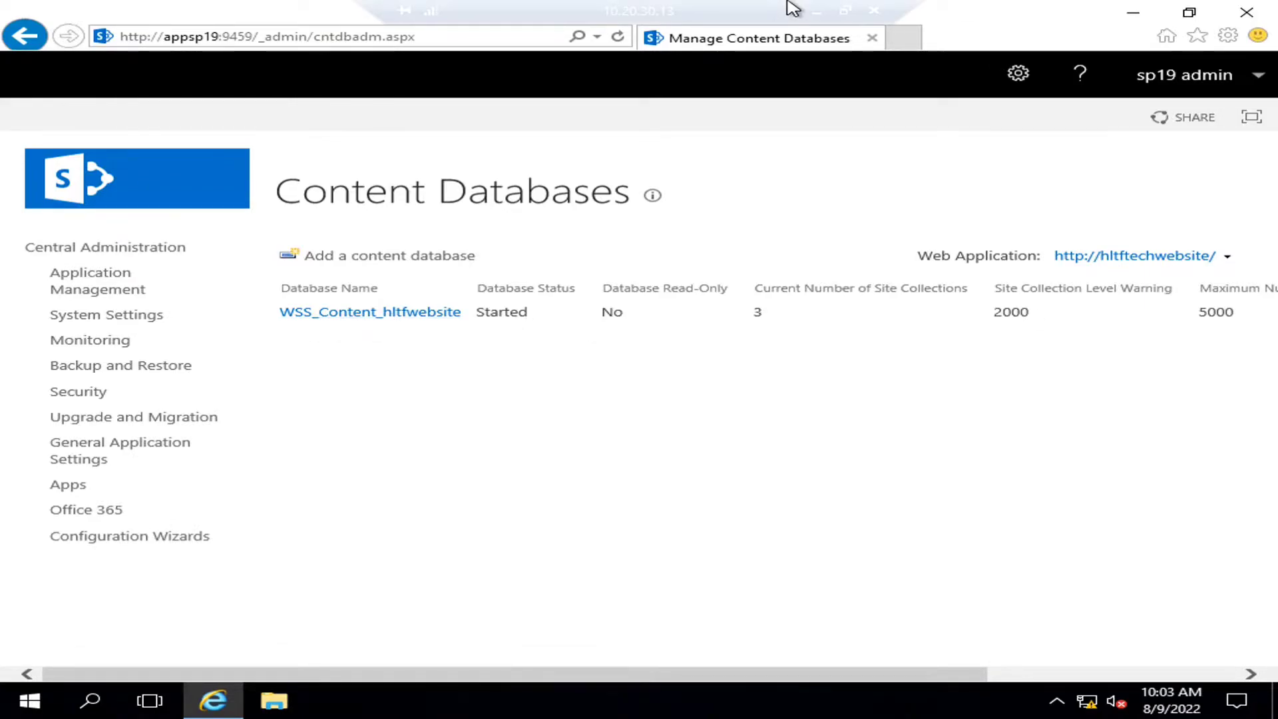
- Compare WSS_Content_hltftechcompany and WSS_Content_hltfwebsite in SSMS against SharePoint's content database list
{"action": "left_click", "coordinate": [819, 12]}
{"action": "mouse_move", "coordinate": [676, 699]}
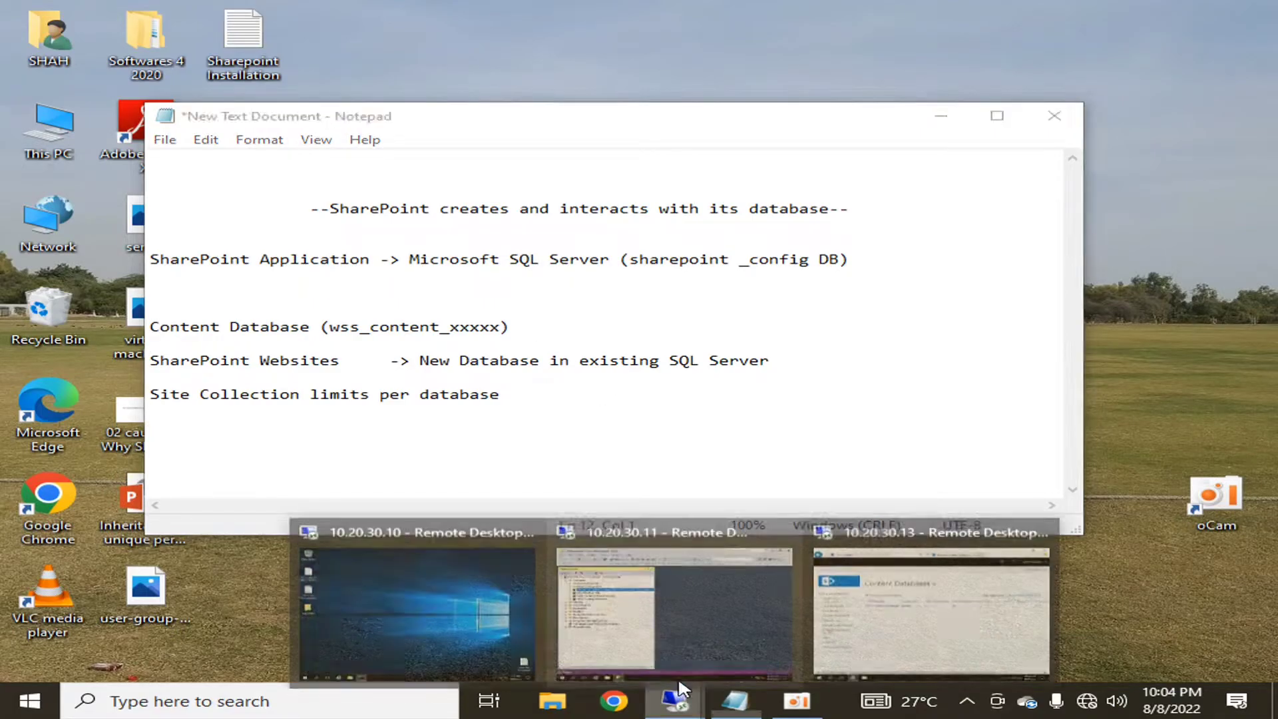
{"action": "left_click", "coordinate": [961, 584]}
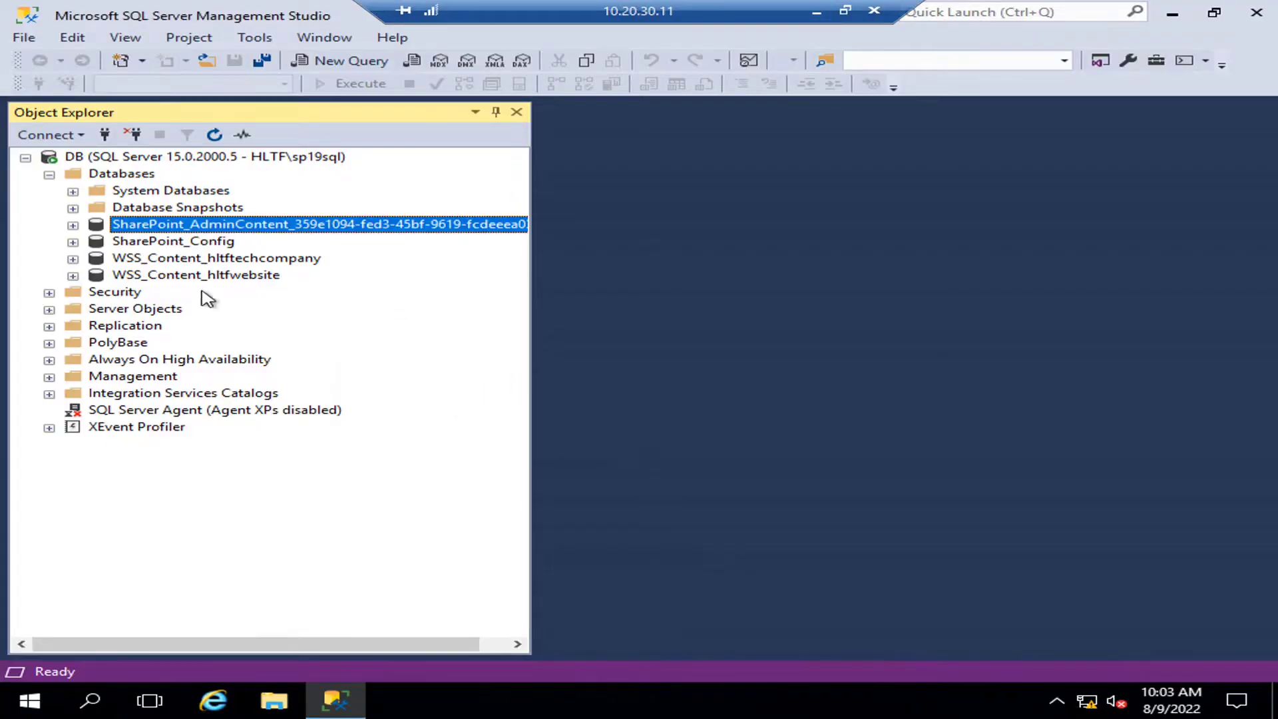
{"action": "left_click", "coordinate": [193, 260]}
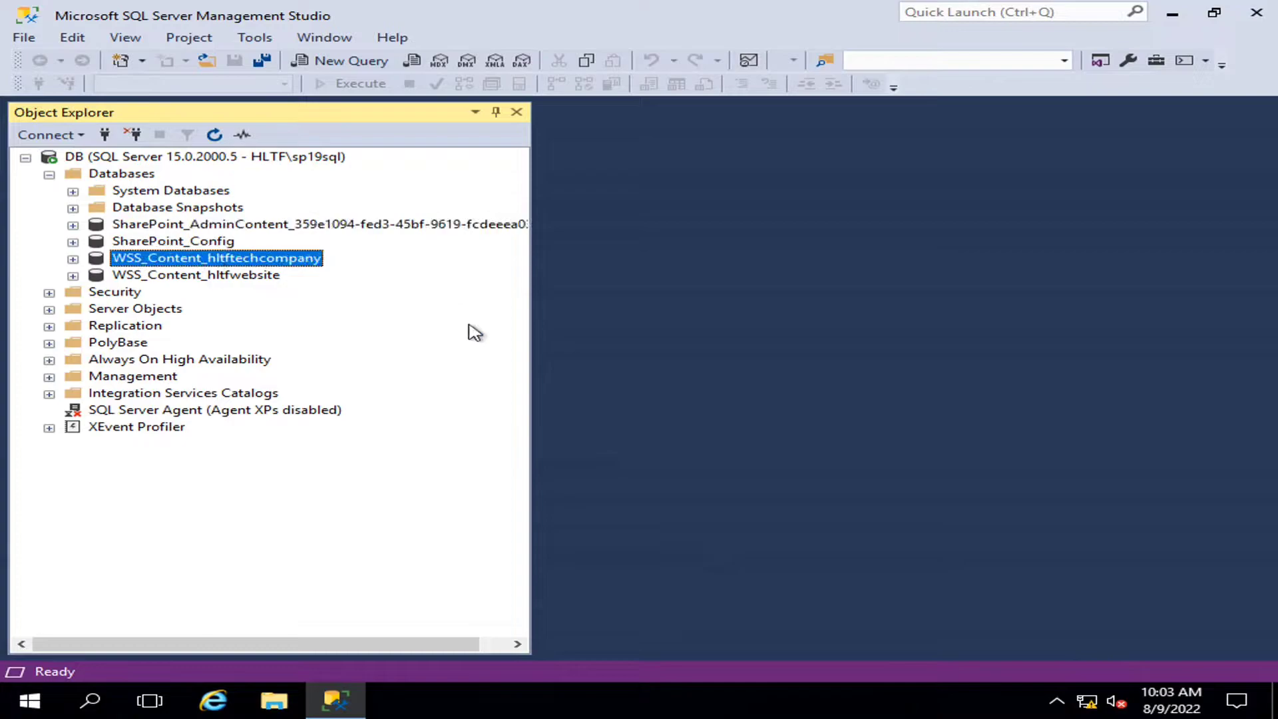
{"action": "left_click", "coordinate": [820, 12]}
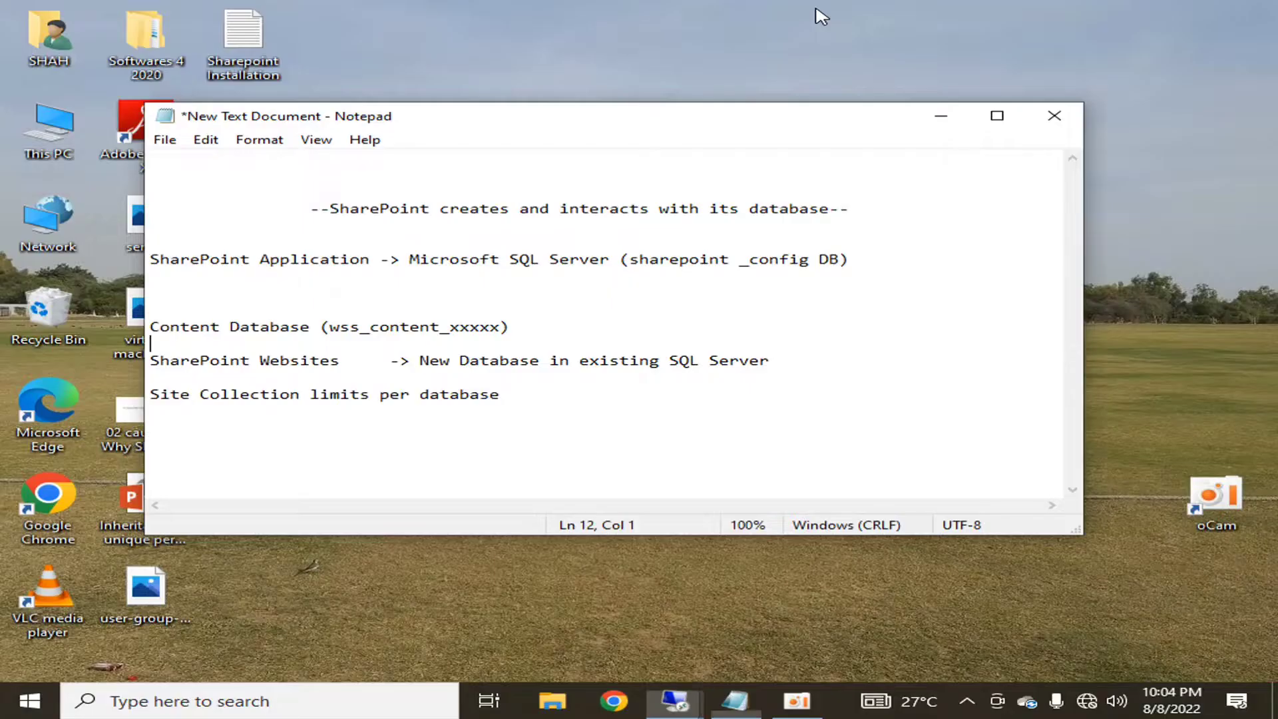
{"action": "mouse_move", "coordinate": [675, 700]}
{"action": "left_click", "coordinate": [933, 610]}
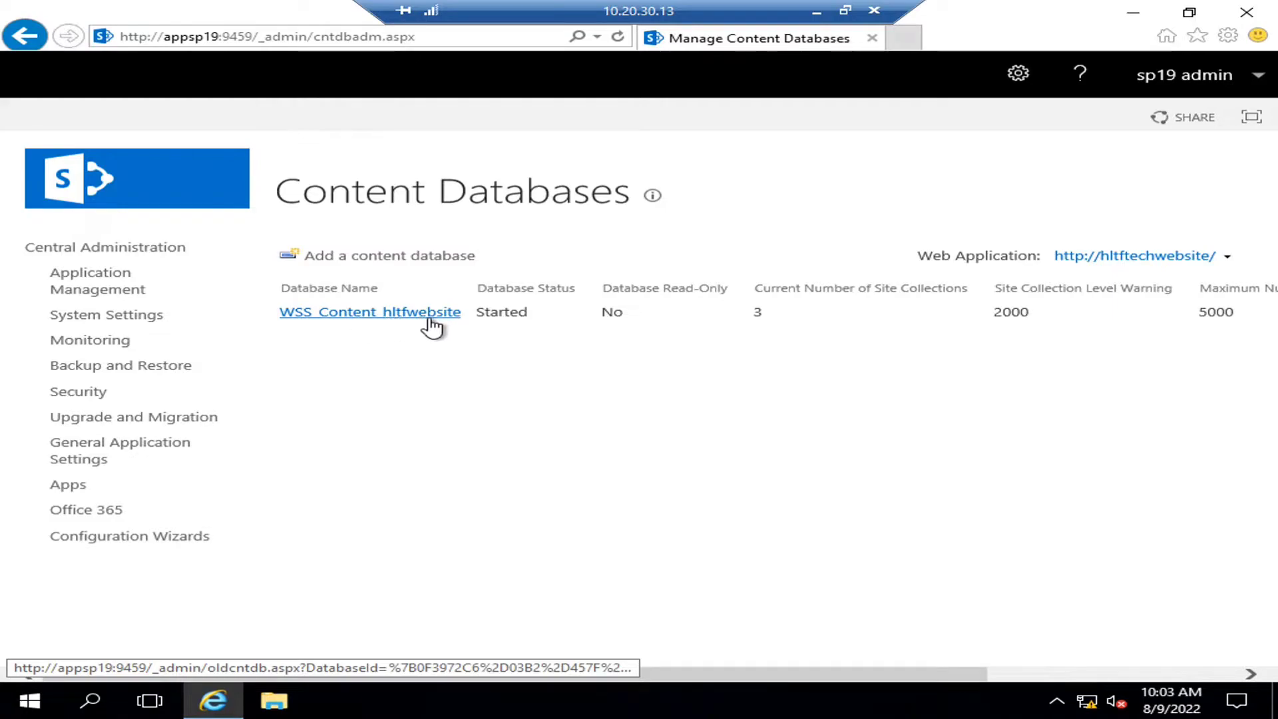
{"action": "left_click", "coordinate": [816, 14]}
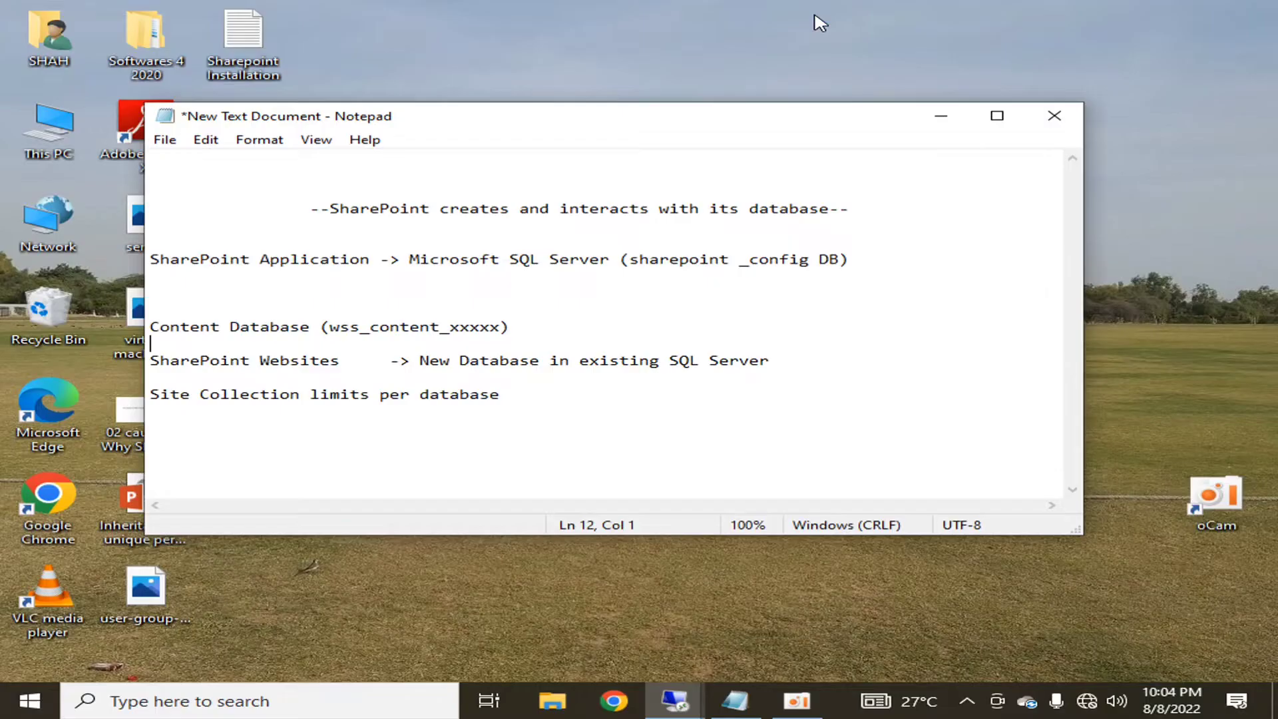
{"action": "mouse_move", "coordinate": [674, 701]}
{"action": "left_click", "coordinate": [766, 594]}
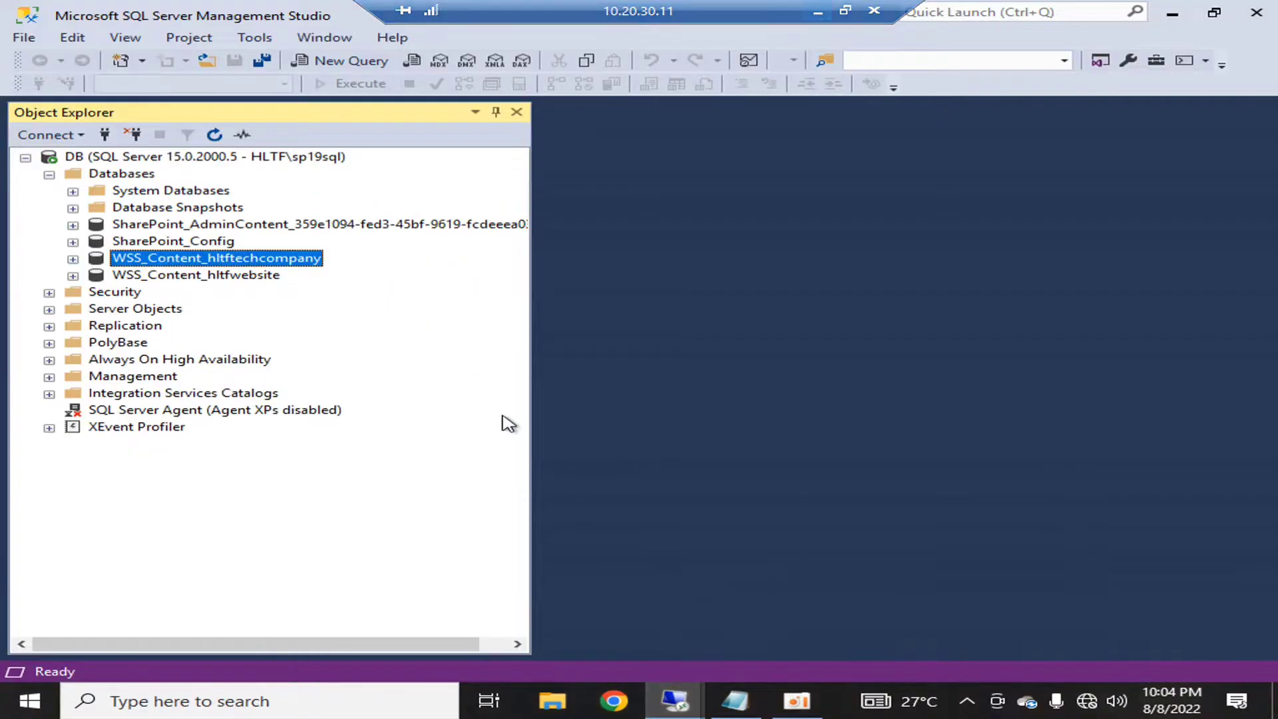
{"action": "left_click", "coordinate": [230, 275]}
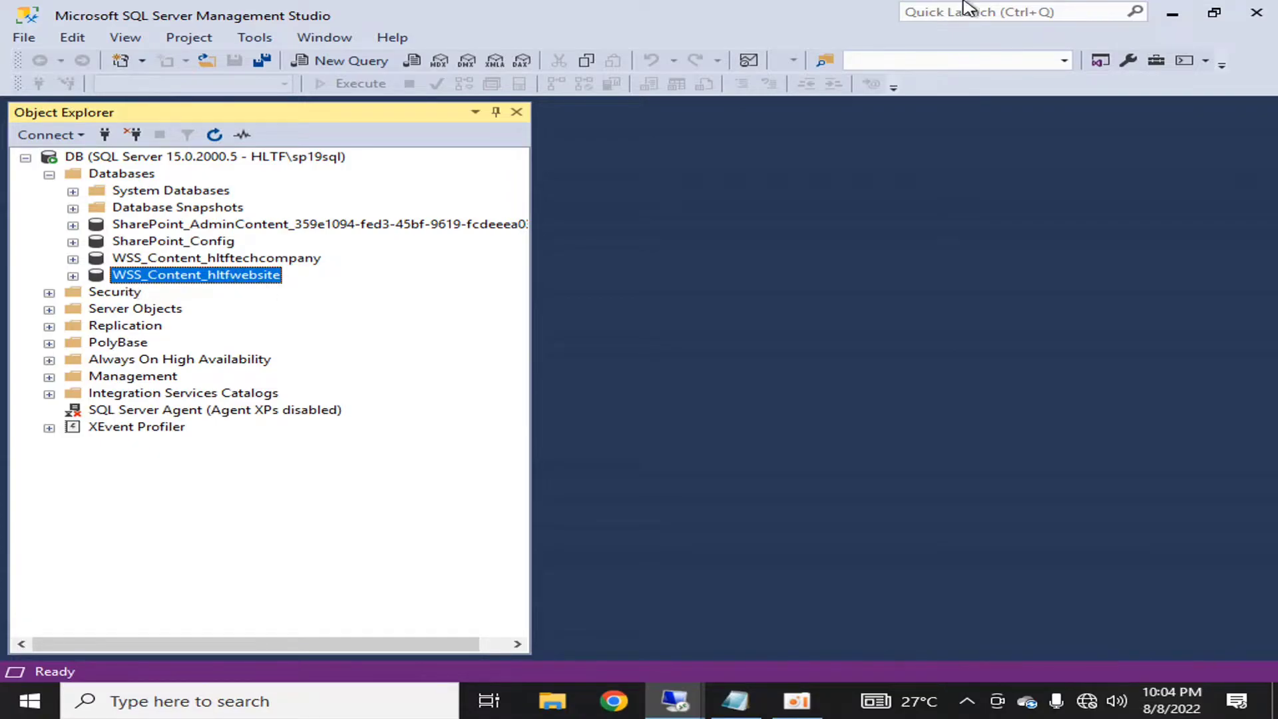
- Return to the SharePoint session's Central Administration home page
{"action": "left_click", "coordinate": [831, 13]}
{"action": "left_click", "coordinate": [675, 700]}
{"action": "left_click", "coordinate": [885, 622]}
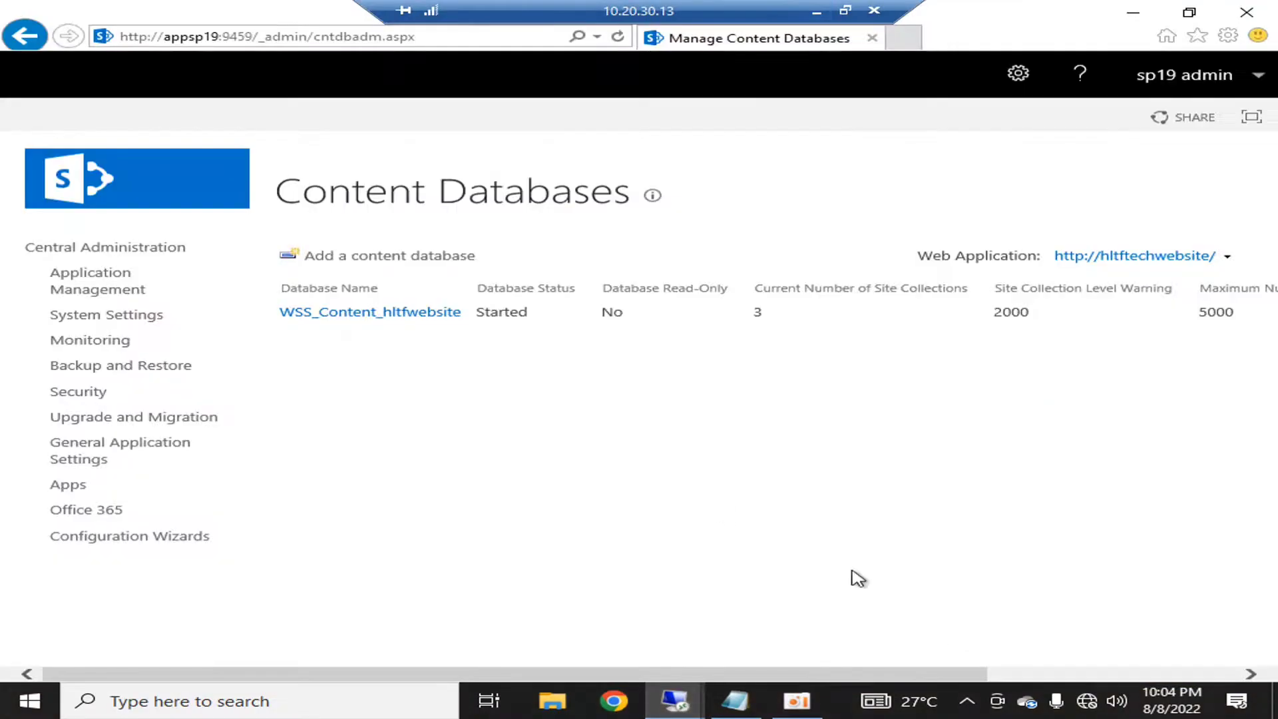
{"action": "left_click", "coordinate": [129, 253]}
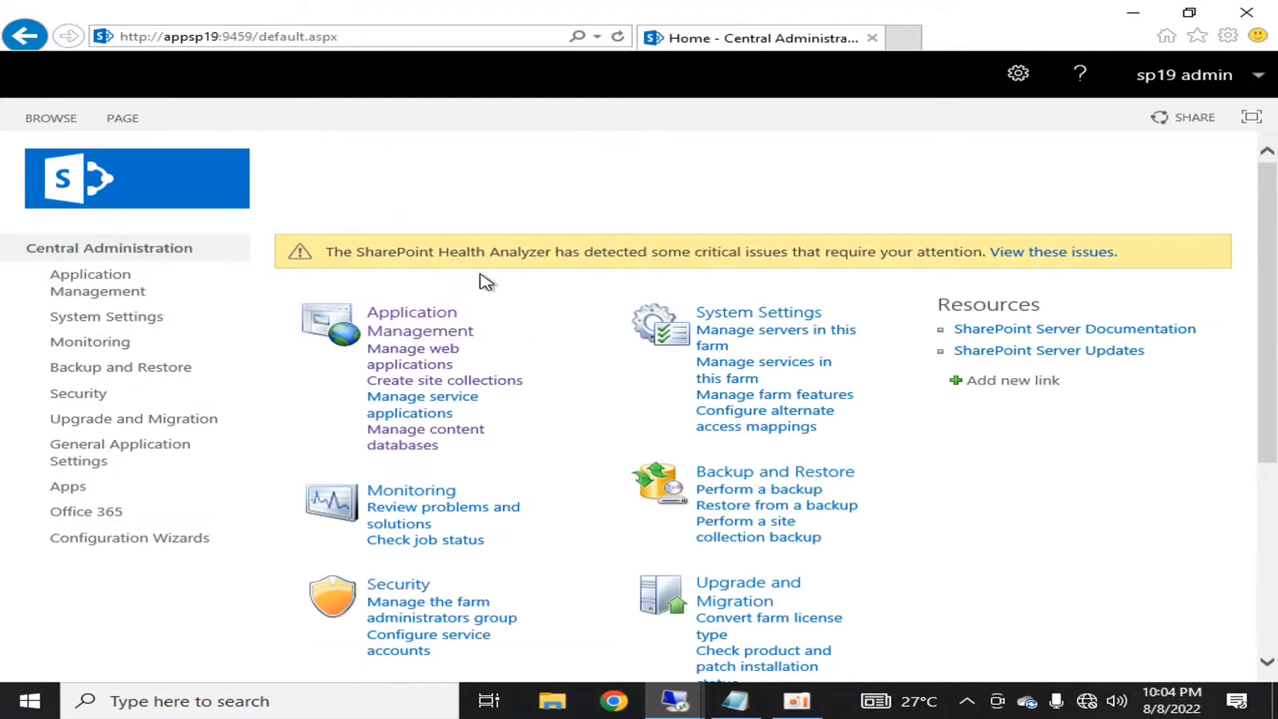
- Review the web applications (hltftechcompany) and content databases, then open Application Management
{"action": "left_click", "coordinate": [415, 354]}
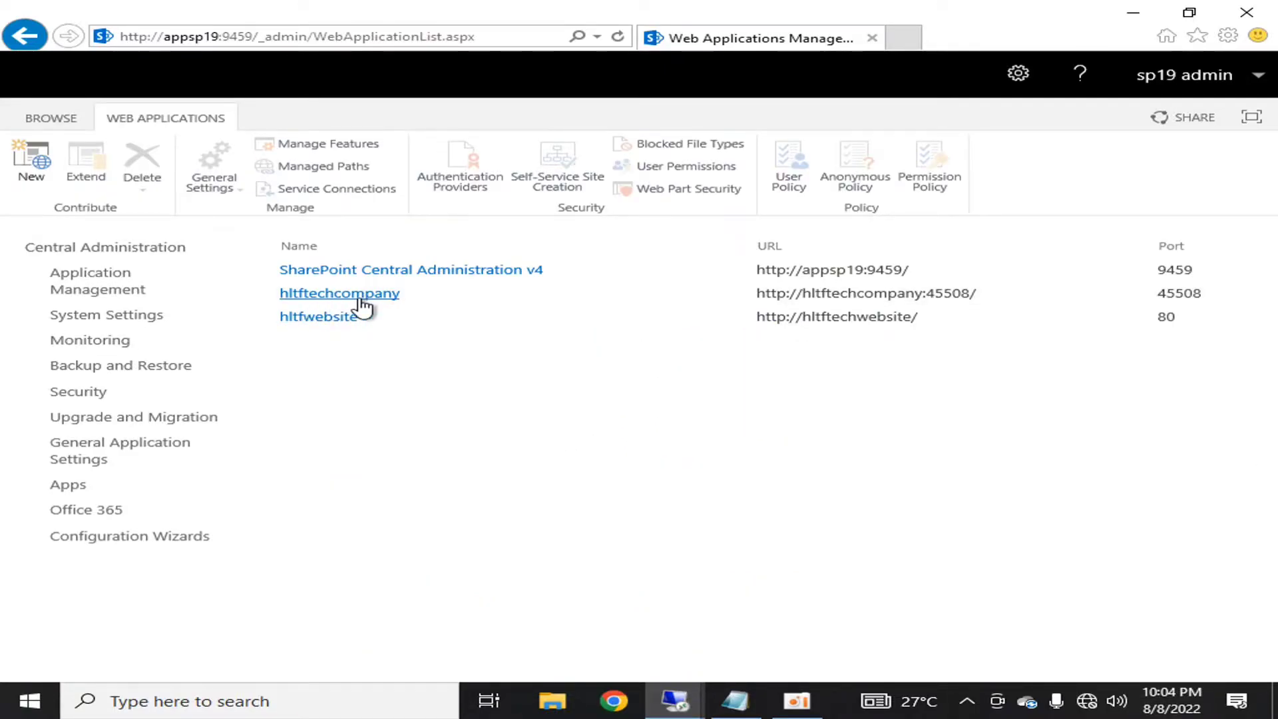
{"action": "left_click", "coordinate": [370, 300]}
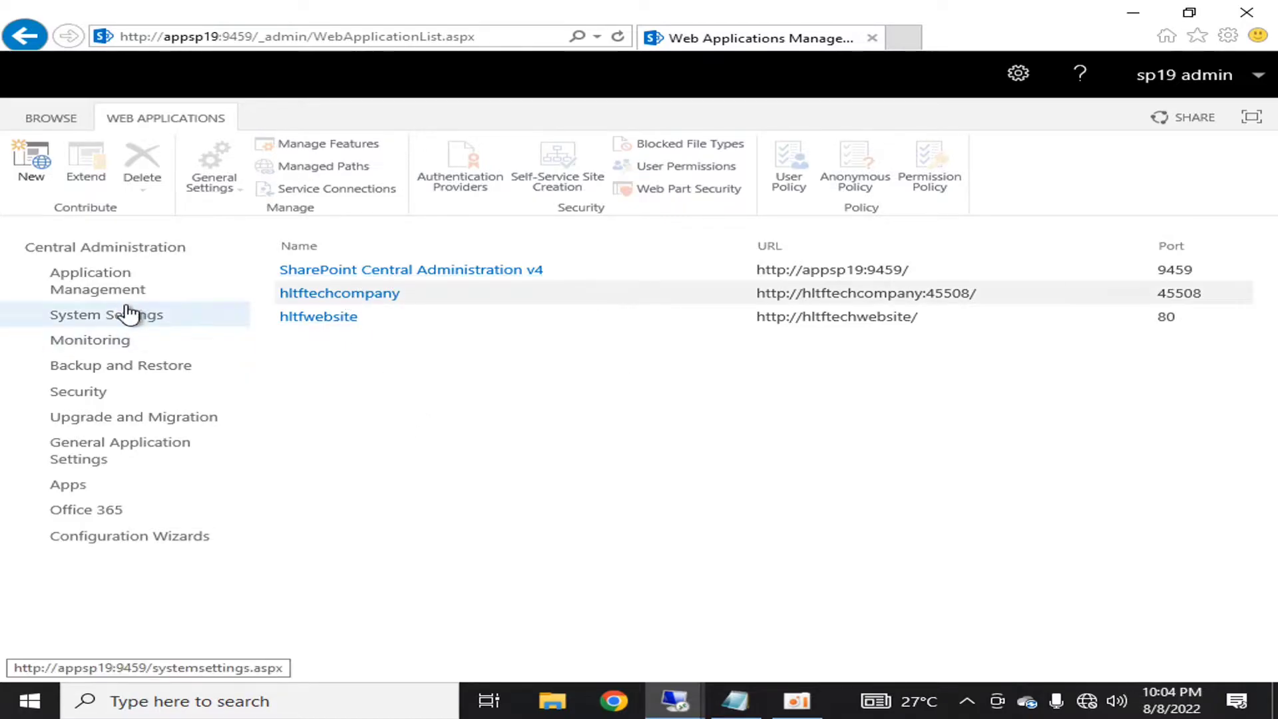
{"action": "left_click", "coordinate": [83, 246]}
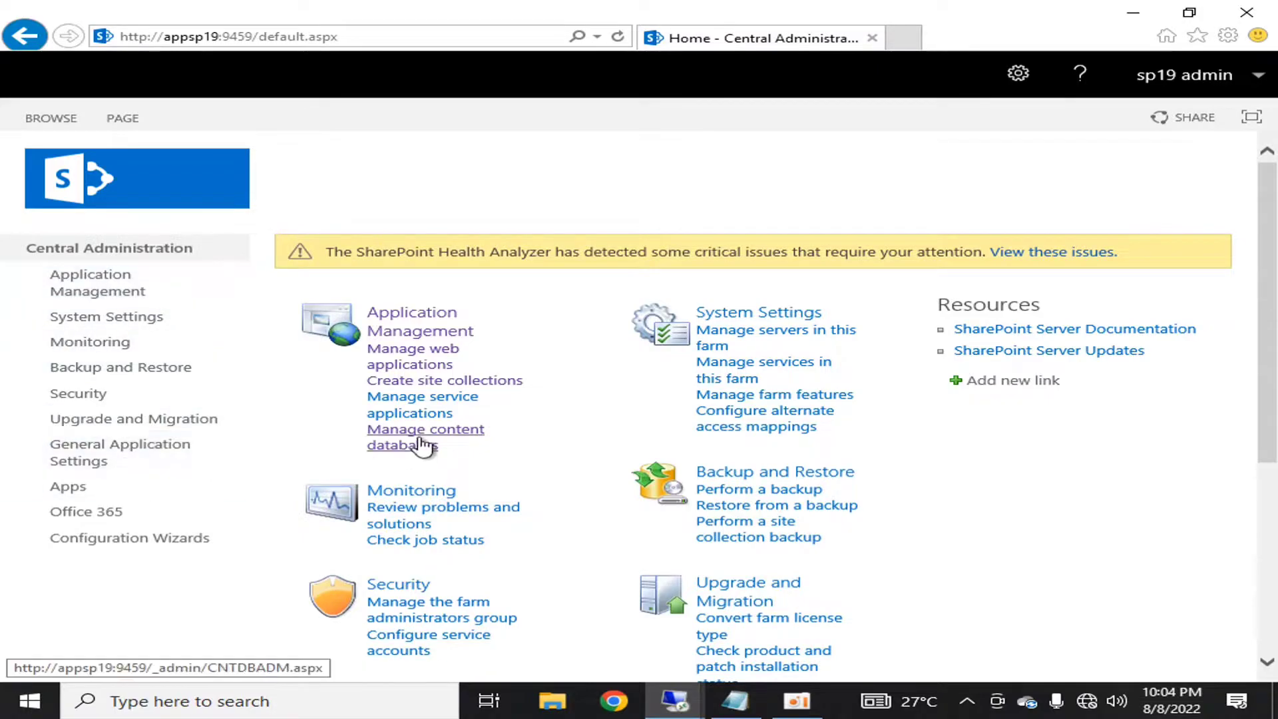
{"action": "left_click", "coordinate": [427, 442]}
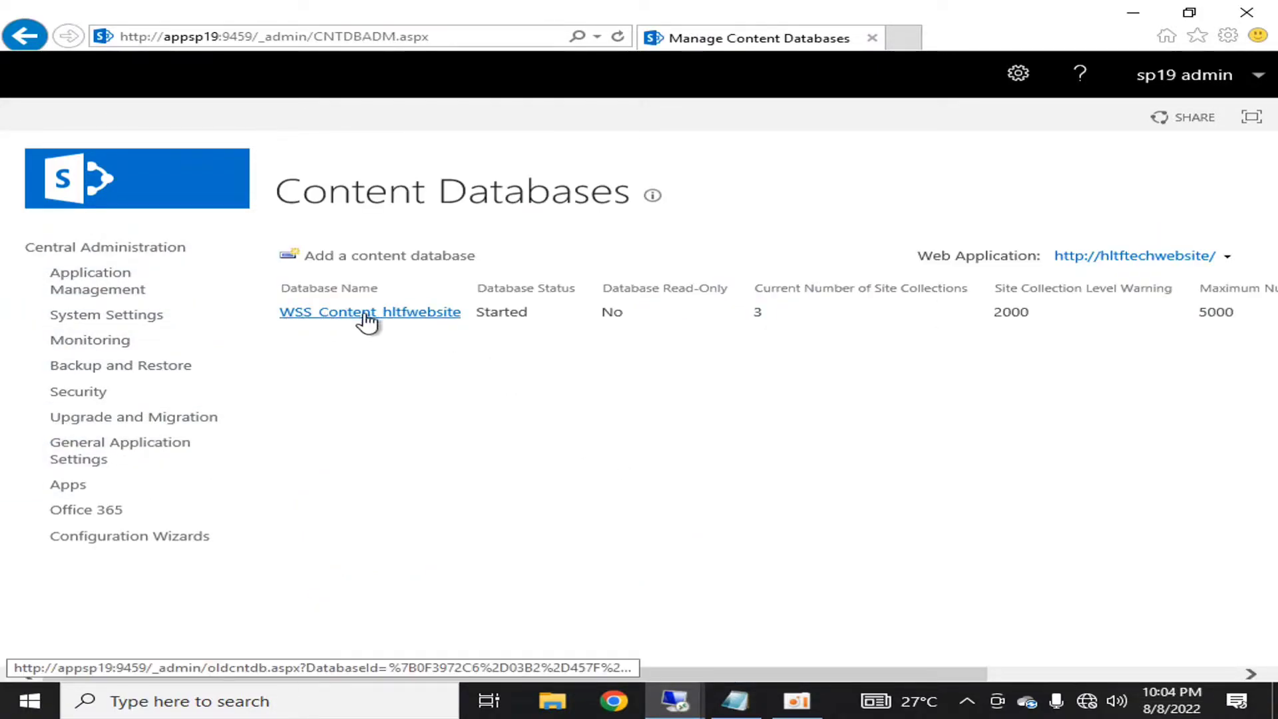
{"action": "left_click", "coordinate": [87, 253]}
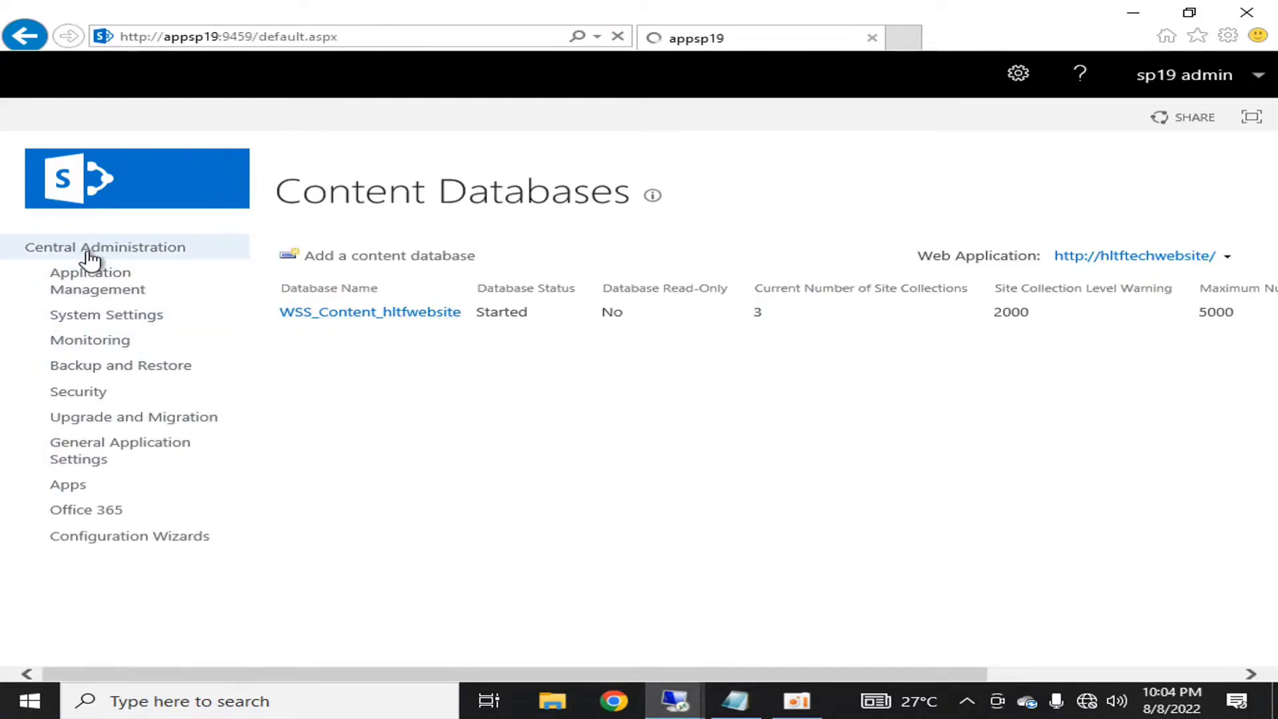
{"action": "left_click", "coordinate": [383, 328]}
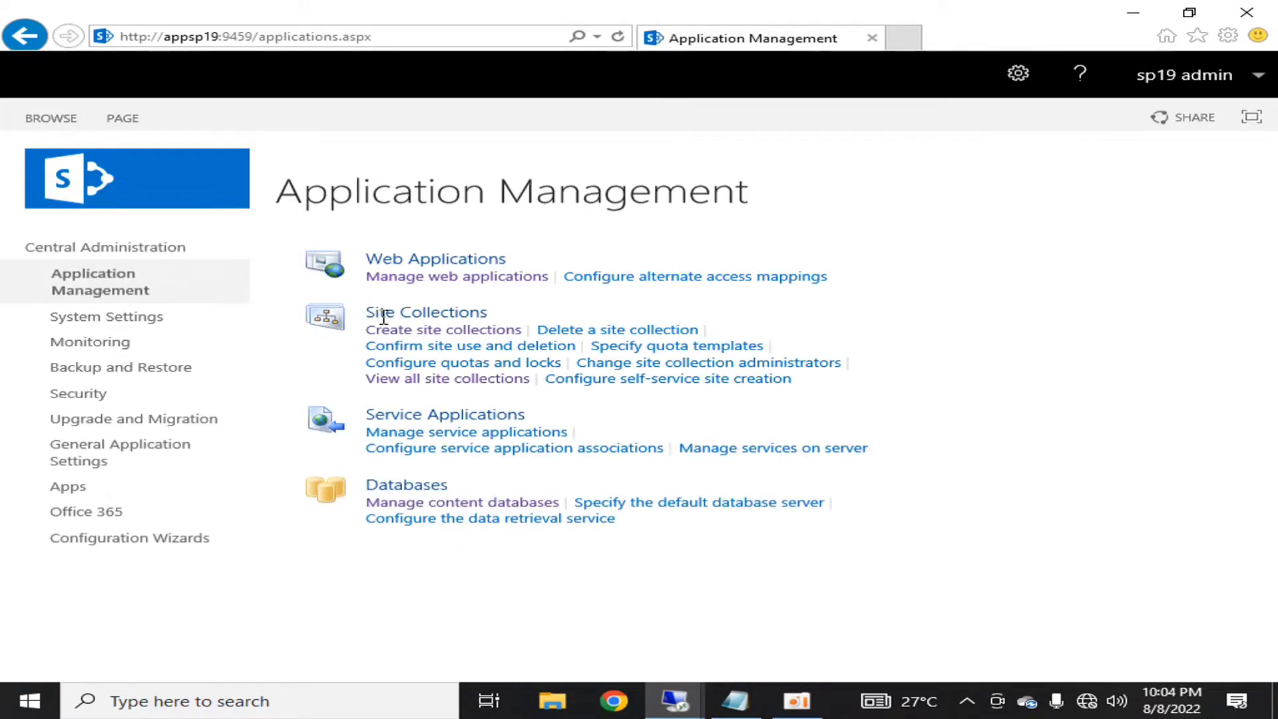
- List site collections for SharePoint Central Administration v4, revealing its SharePoint_AdminContent database
{"action": "left_click", "coordinate": [407, 378]}
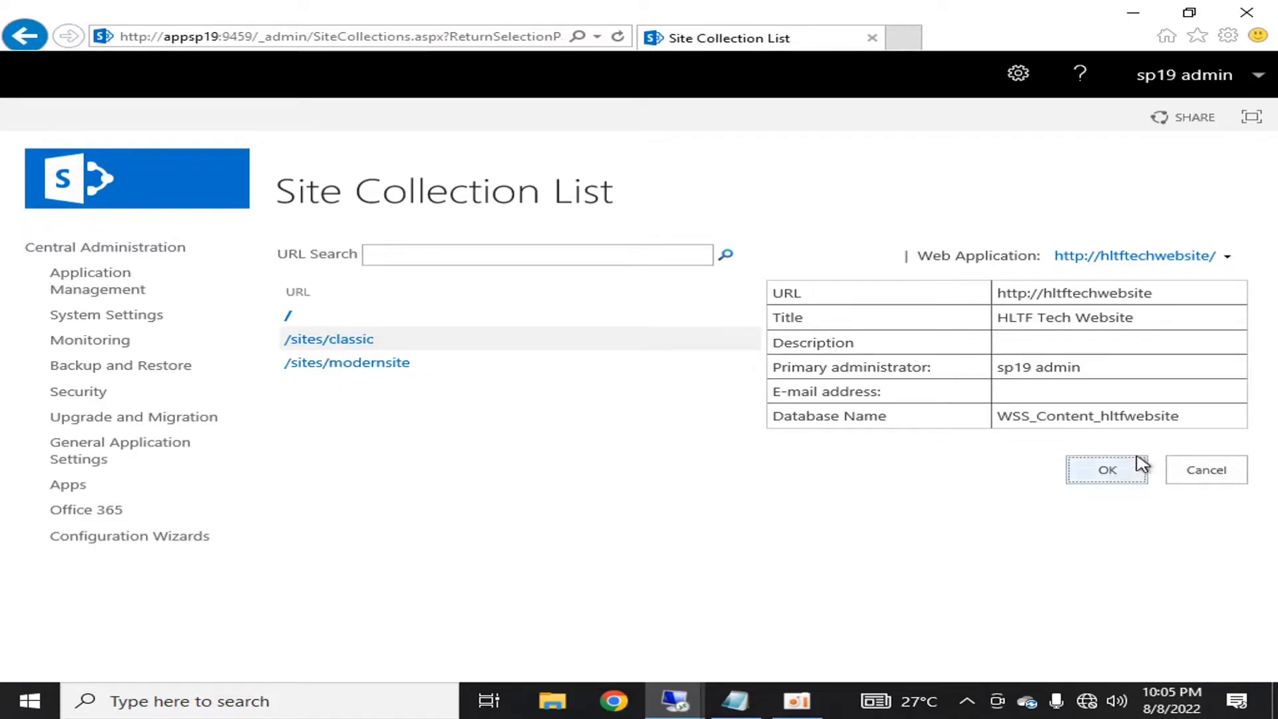
{"action": "left_click_drag", "start_coordinate": [998, 416], "coordinate": [1159, 416]}
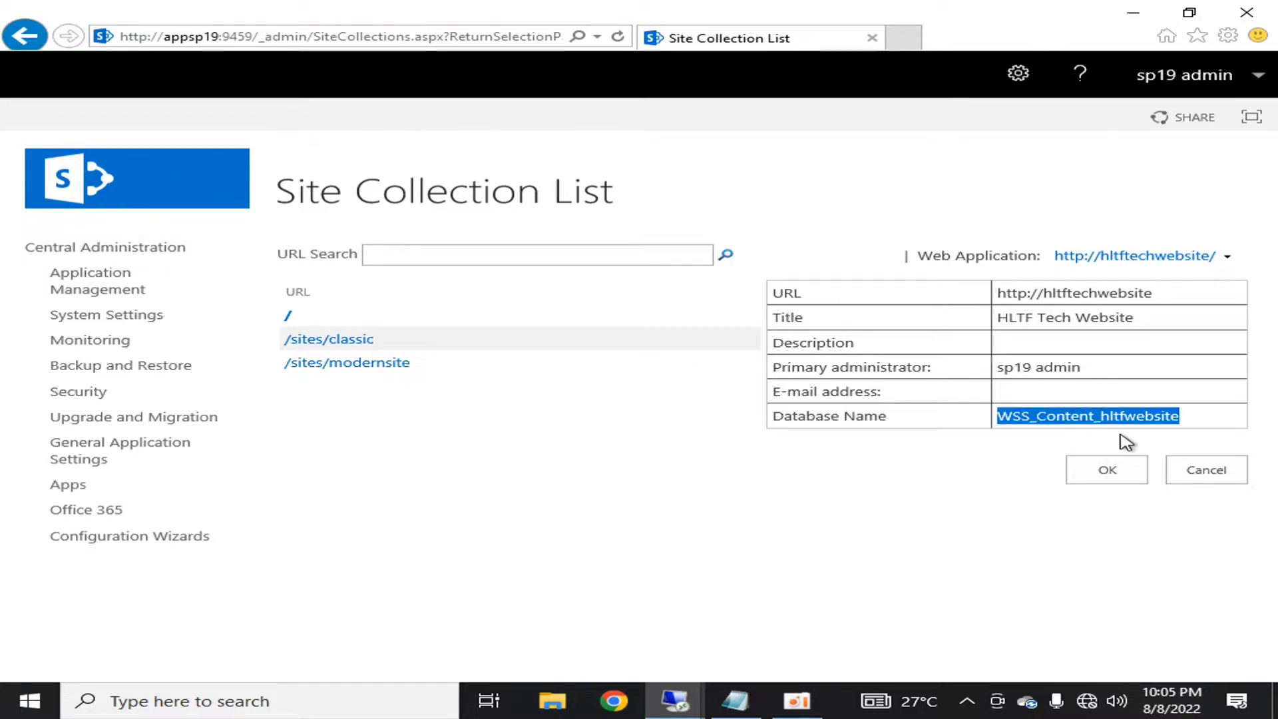
{"action": "left_click", "coordinate": [1227, 257]}
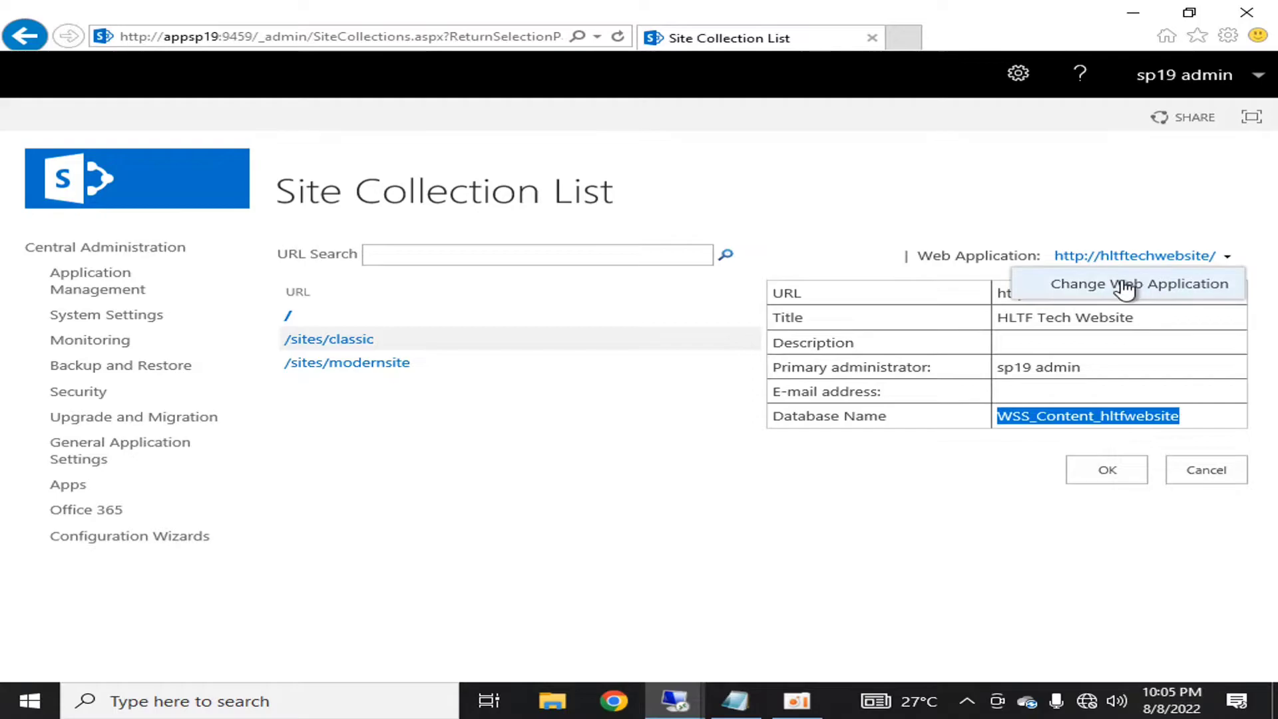
{"action": "left_click", "coordinate": [1125, 289]}
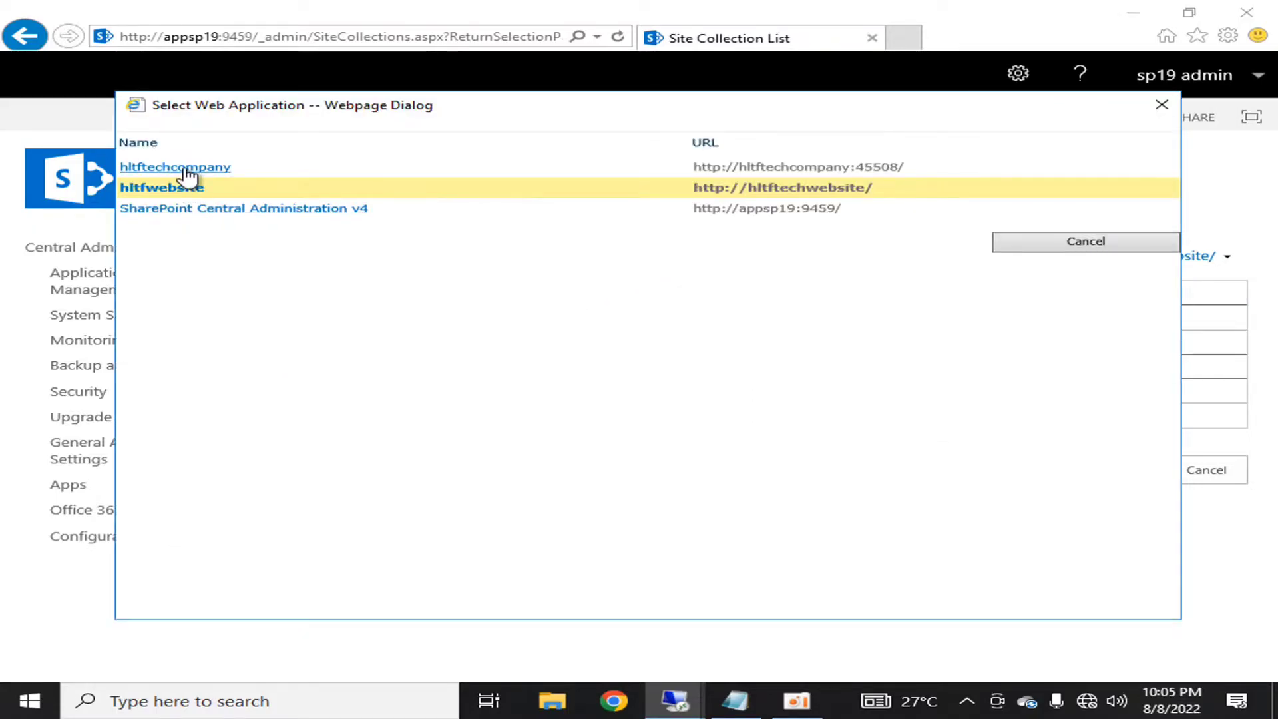
{"action": "left_click", "coordinate": [177, 211]}
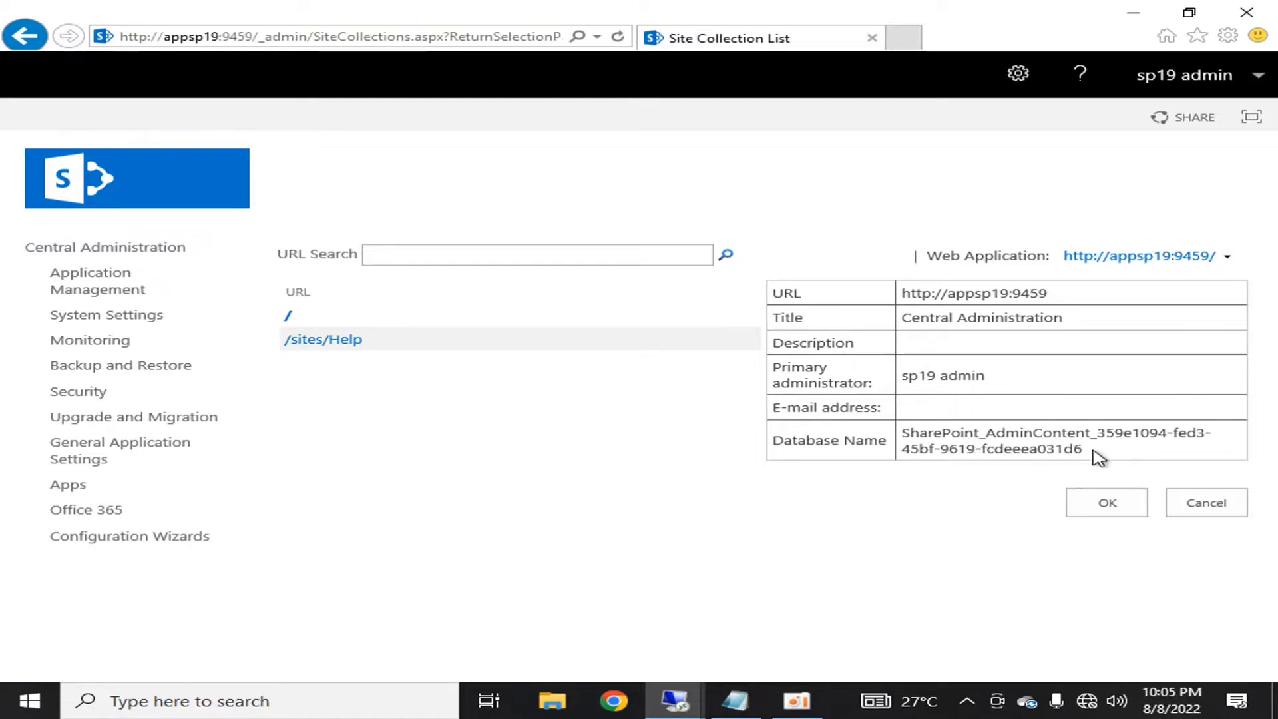
{"action": "left_click_drag", "start_coordinate": [1116, 451], "coordinate": [905, 432]}
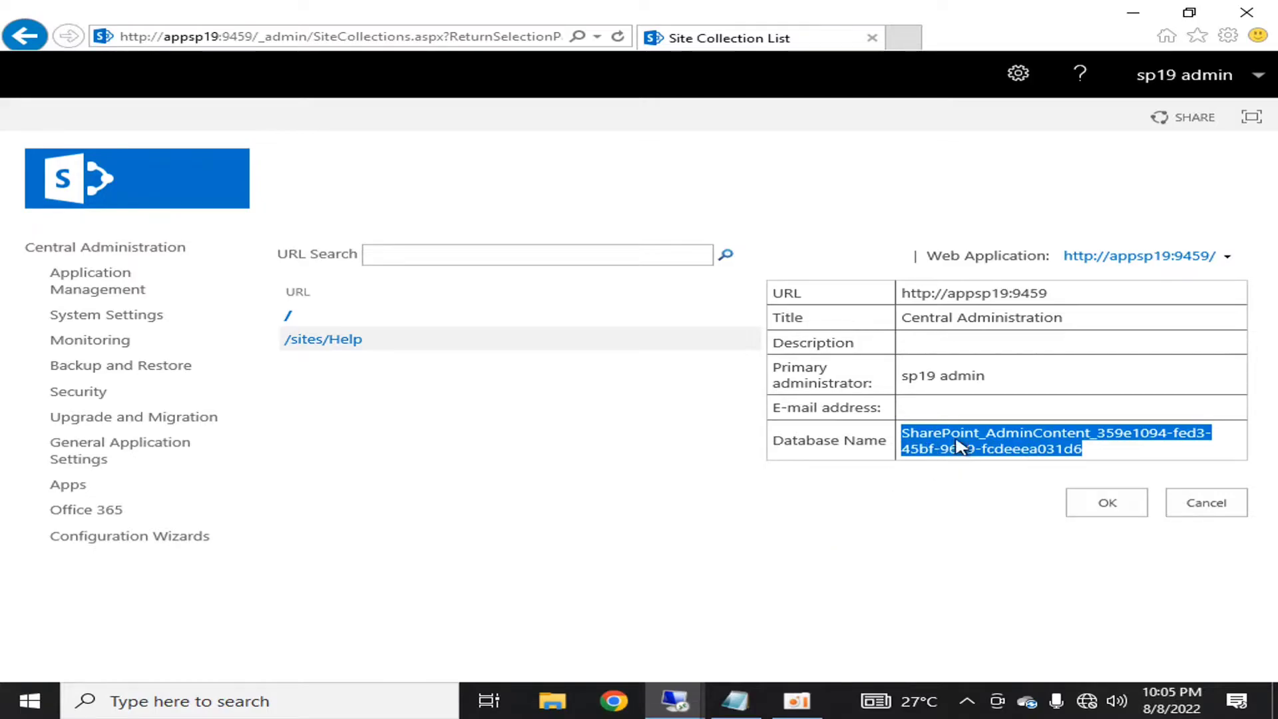
{"action": "mouse_move", "coordinate": [672, 699]}
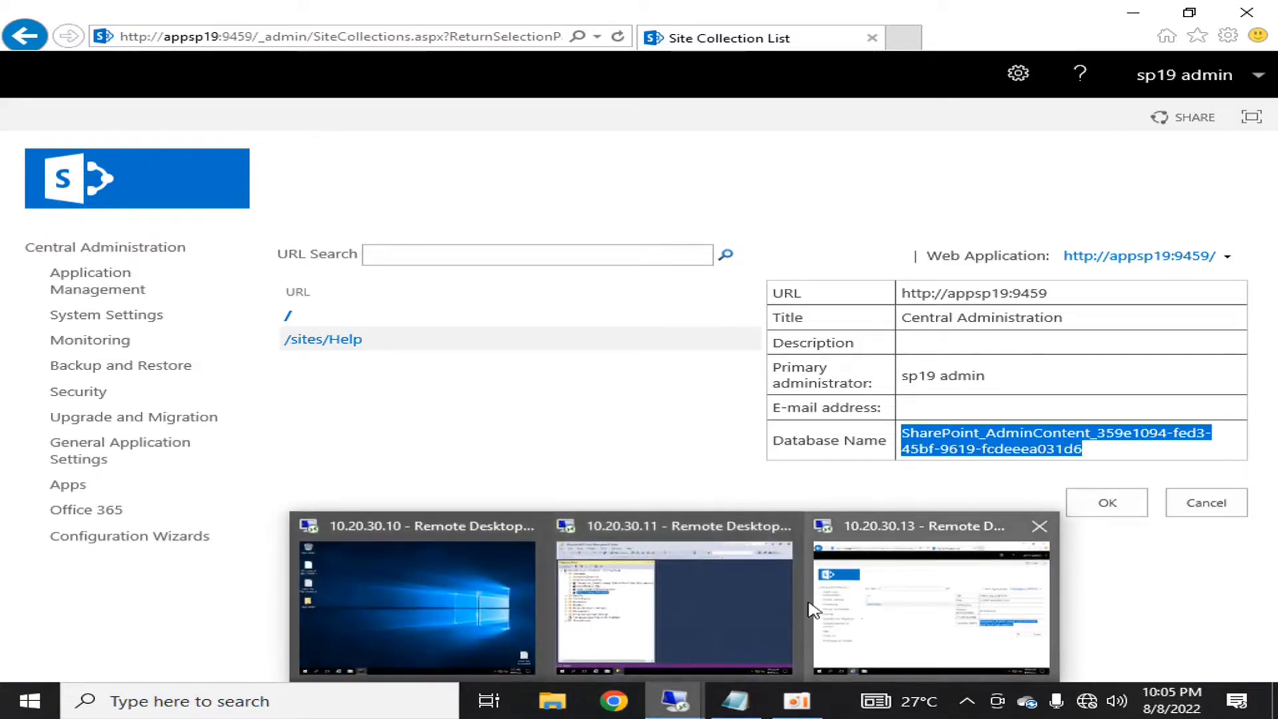
{"action": "left_click", "coordinate": [675, 607]}
{"action": "left_click", "coordinate": [418, 225]}
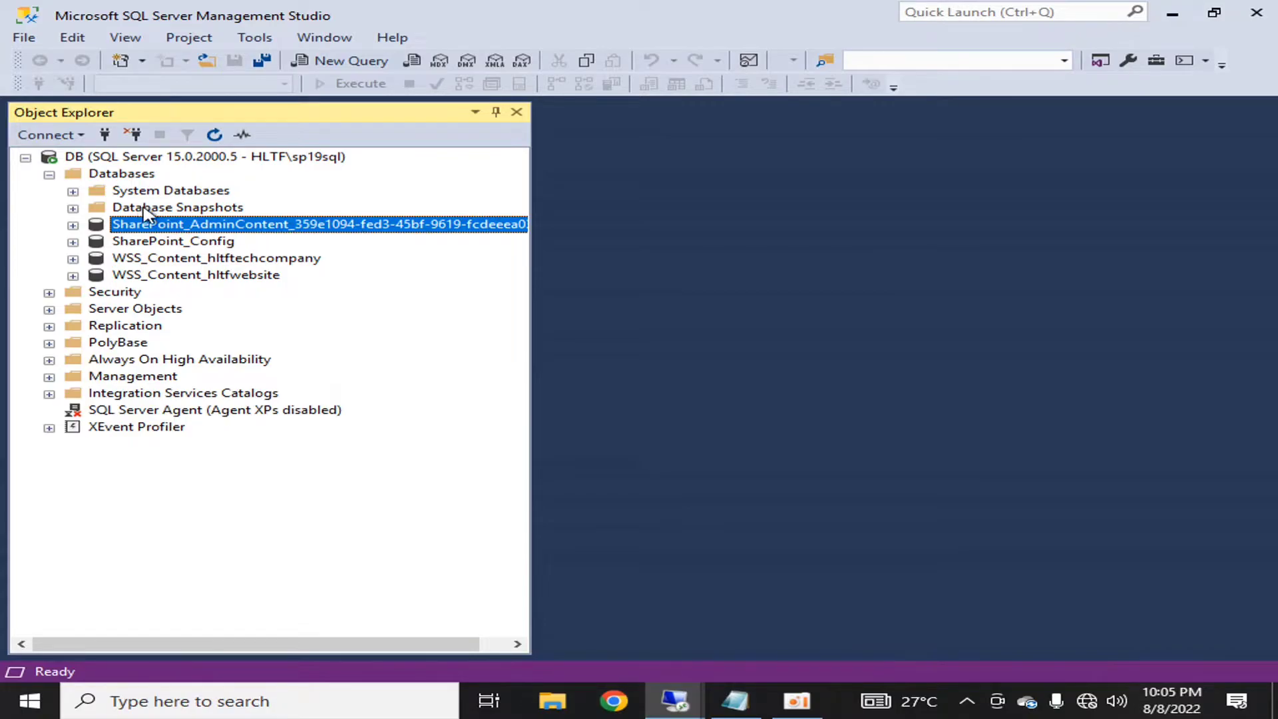
{"action": "left_click", "coordinate": [167, 243]}
{"action": "left_click", "coordinate": [171, 227]}
{"action": "left_click", "coordinate": [170, 240]}
{"action": "left_click", "coordinate": [171, 212]}
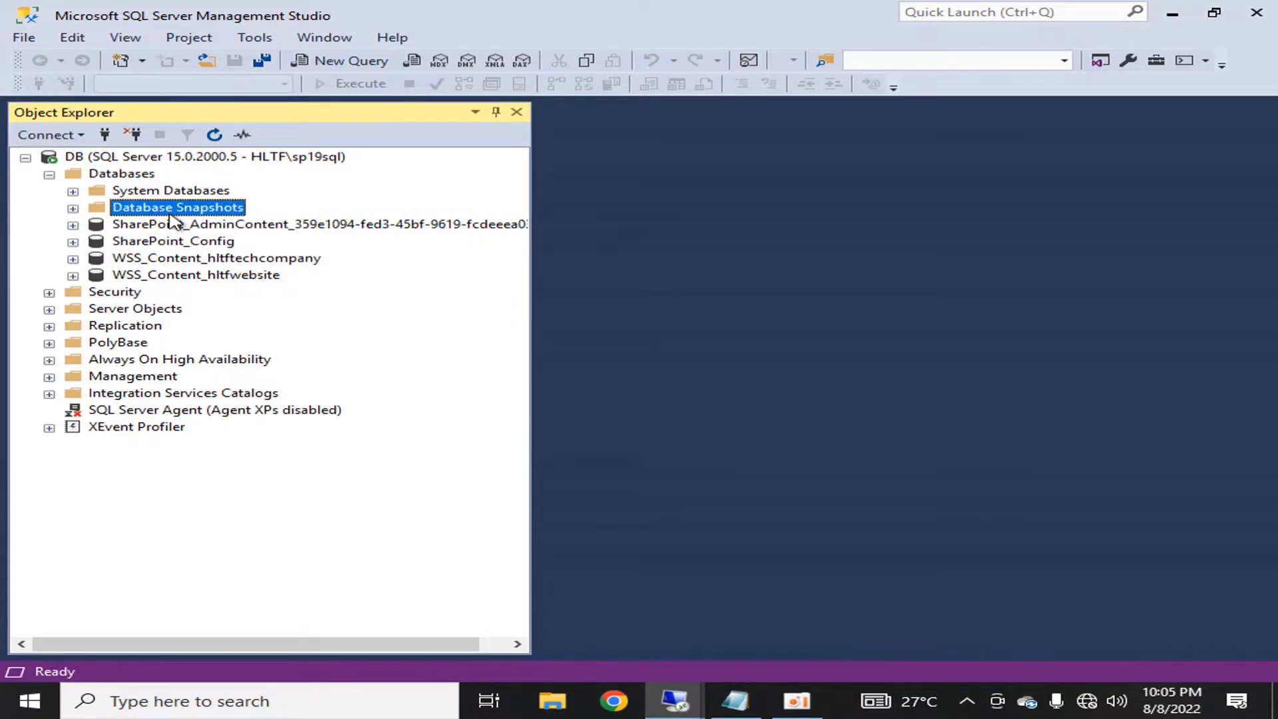
{"action": "left_click", "coordinate": [179, 241]}
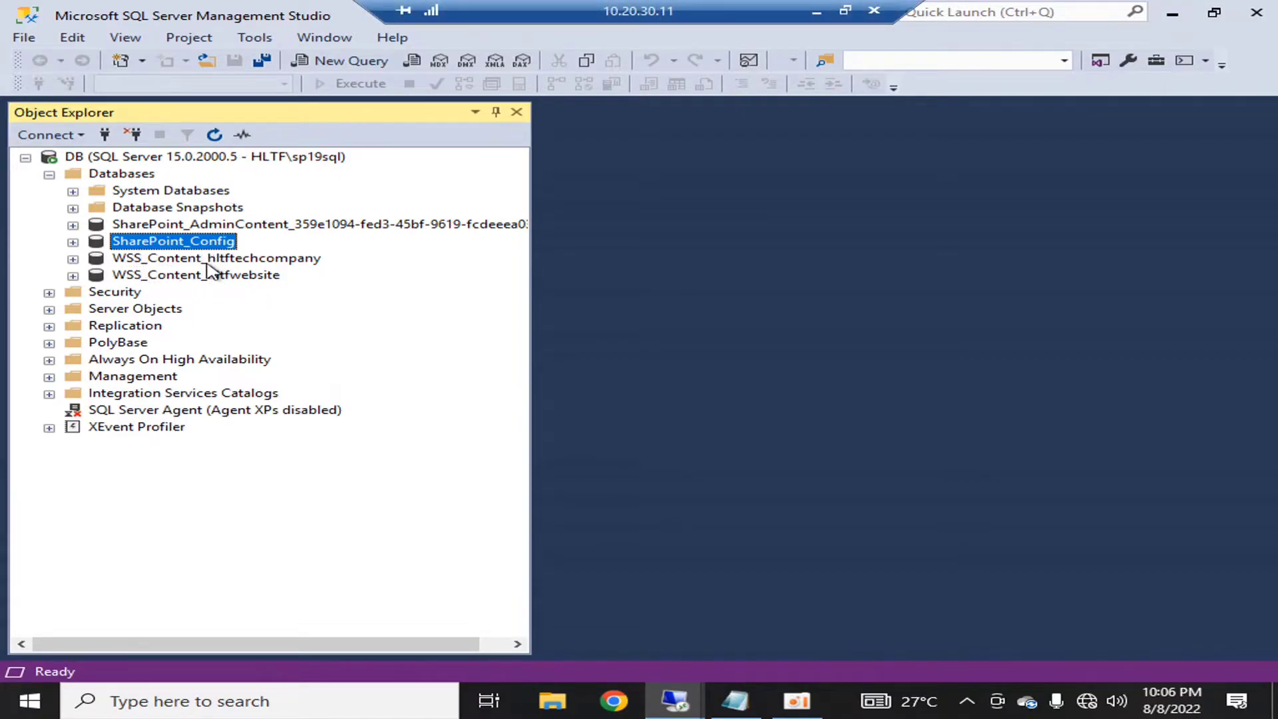
{"action": "left_click", "coordinate": [817, 11]}
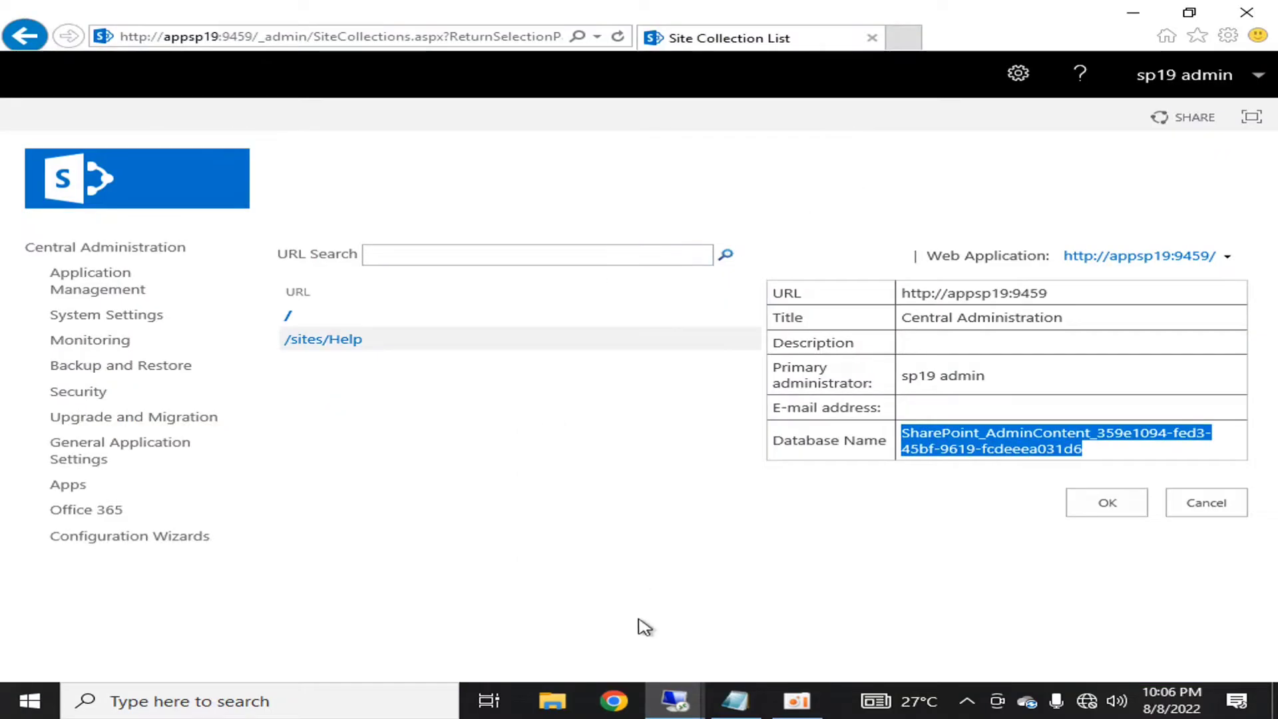
- In the Content Database line, highlight the wss_content_ prefix and the _xxxxx placeholder suffix
{"action": "left_click", "coordinate": [735, 700]}
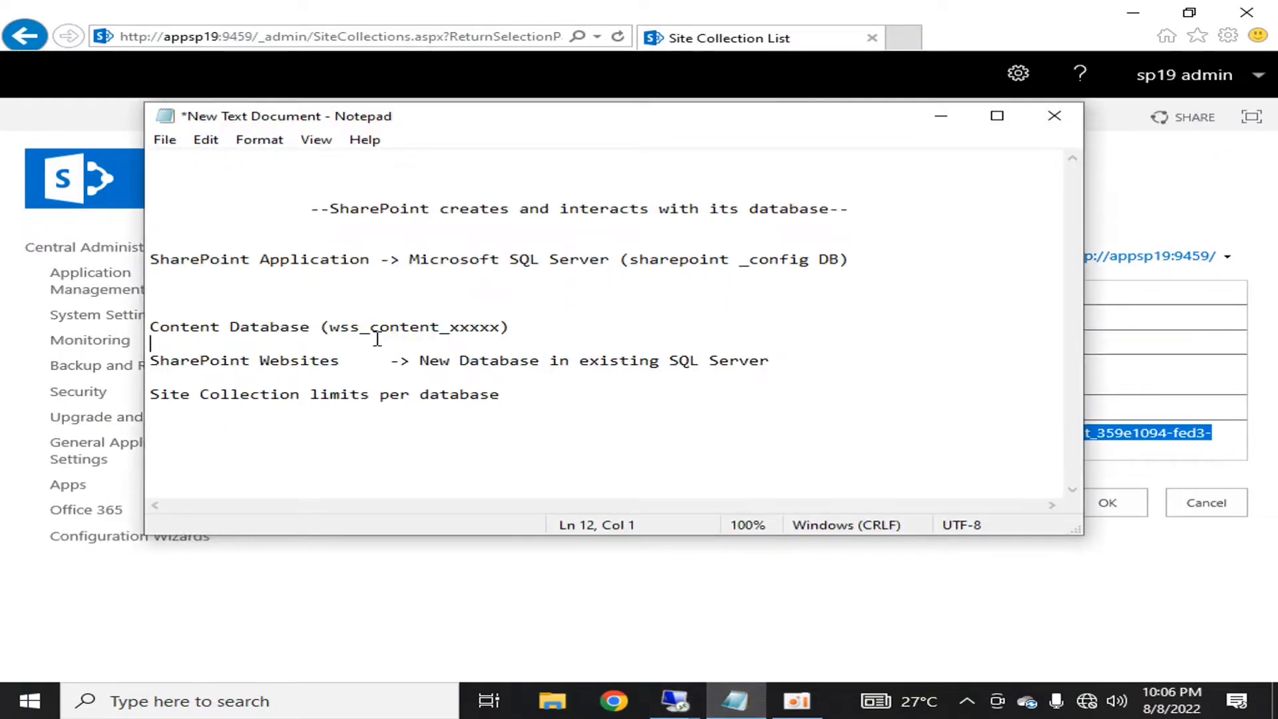
{"action": "left_click_drag", "start_coordinate": [334, 333], "coordinate": [548, 324]}
{"action": "left_click_drag", "start_coordinate": [450, 328], "coordinate": [490, 330]}
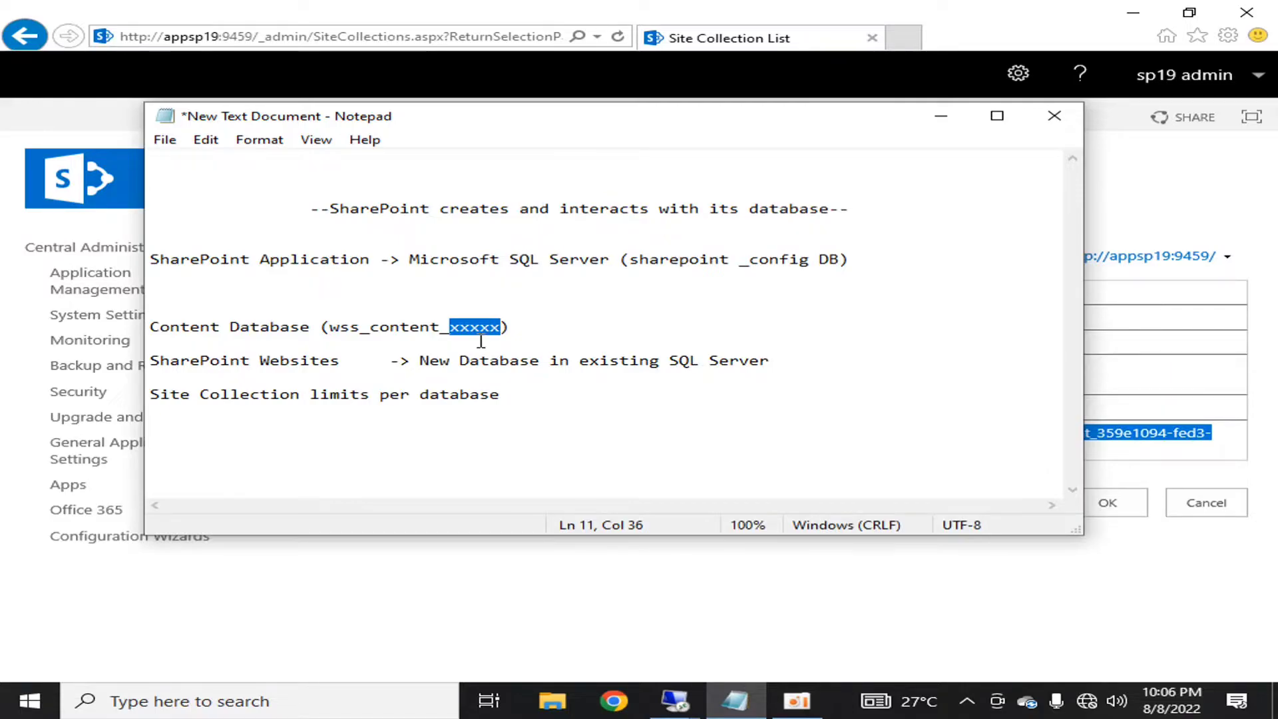
{"action": "left_click_drag", "start_coordinate": [450, 336], "coordinate": [329, 330]}
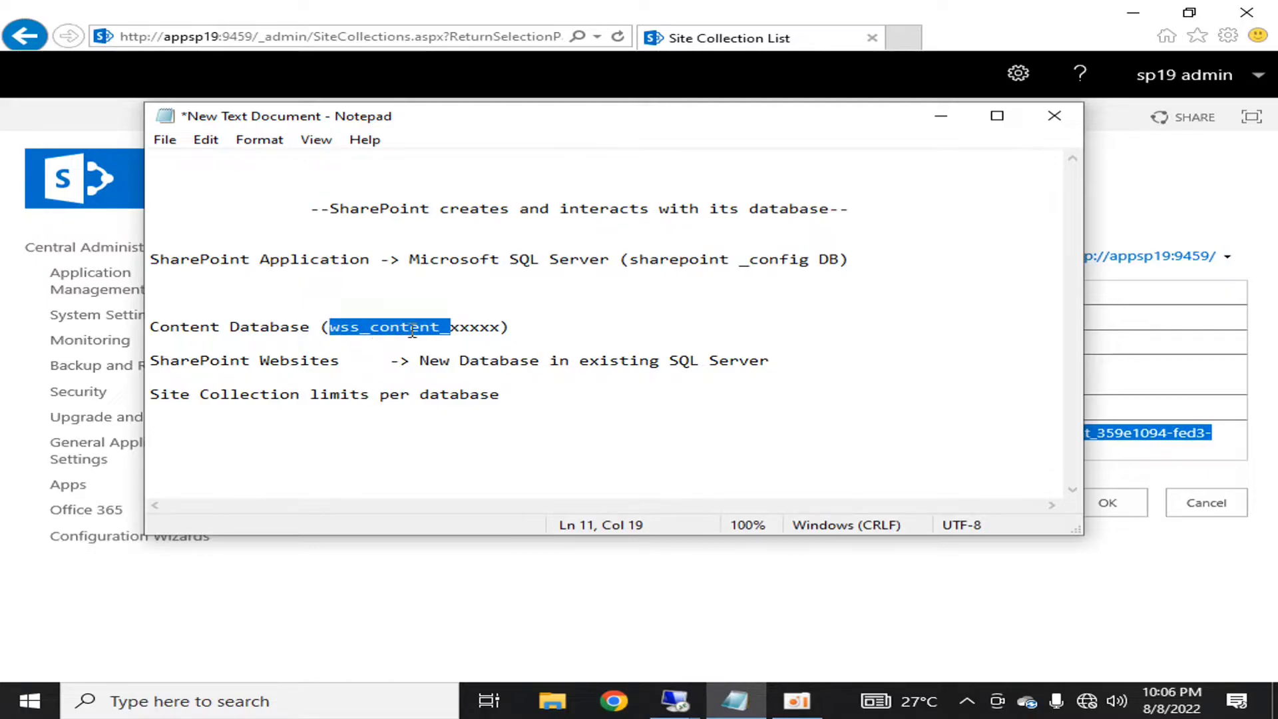
{"action": "left_click", "coordinate": [452, 338]}
{"action": "left_click_drag", "start_coordinate": [445, 331], "coordinate": [501, 330]}
{"action": "left_click", "coordinate": [532, 360]}
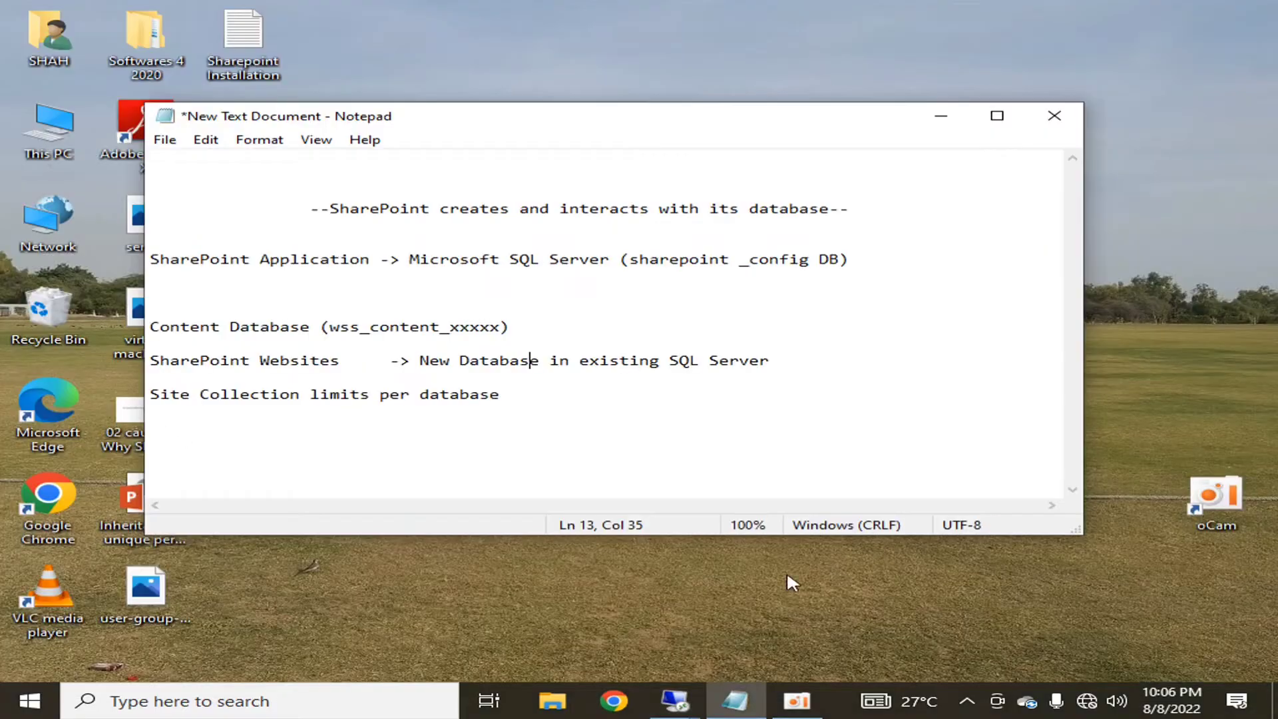
- On the SharePoint server, switch the web application to hltftechcompany and highlight its WSS_Content_hltftechcompany database
{"action": "left_click", "coordinate": [675, 699]}
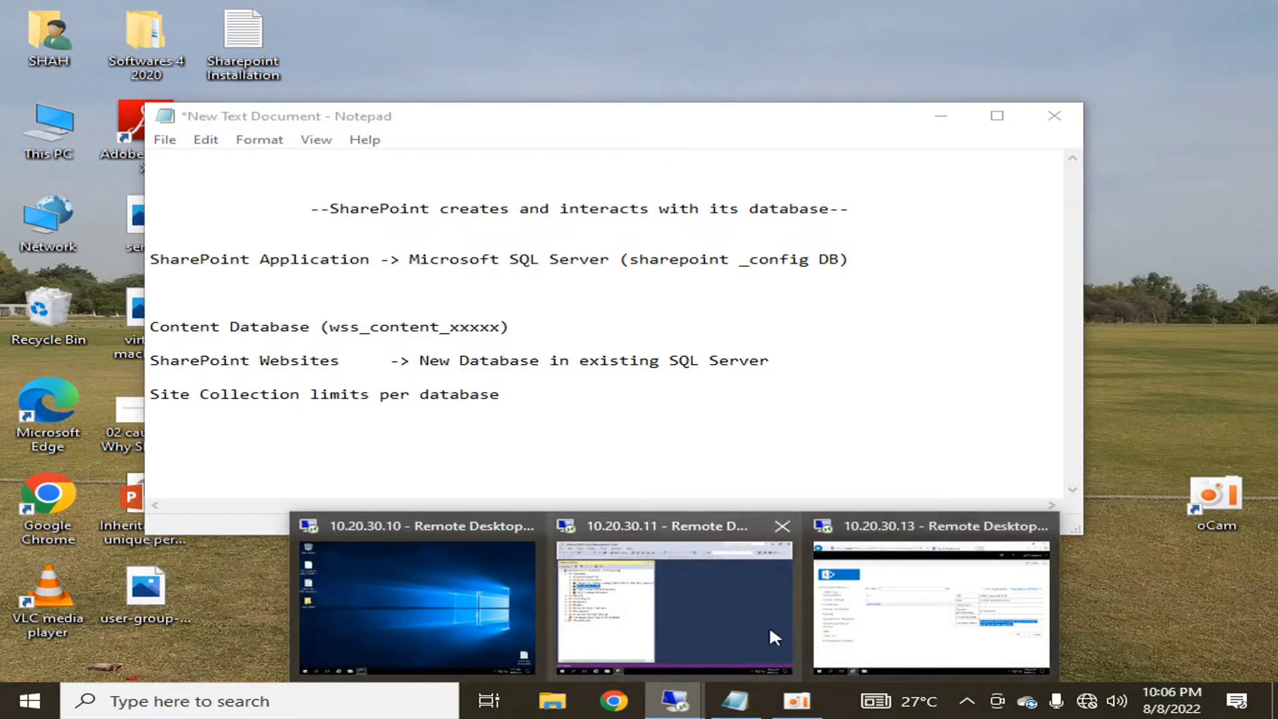
{"action": "left_click", "coordinate": [973, 644]}
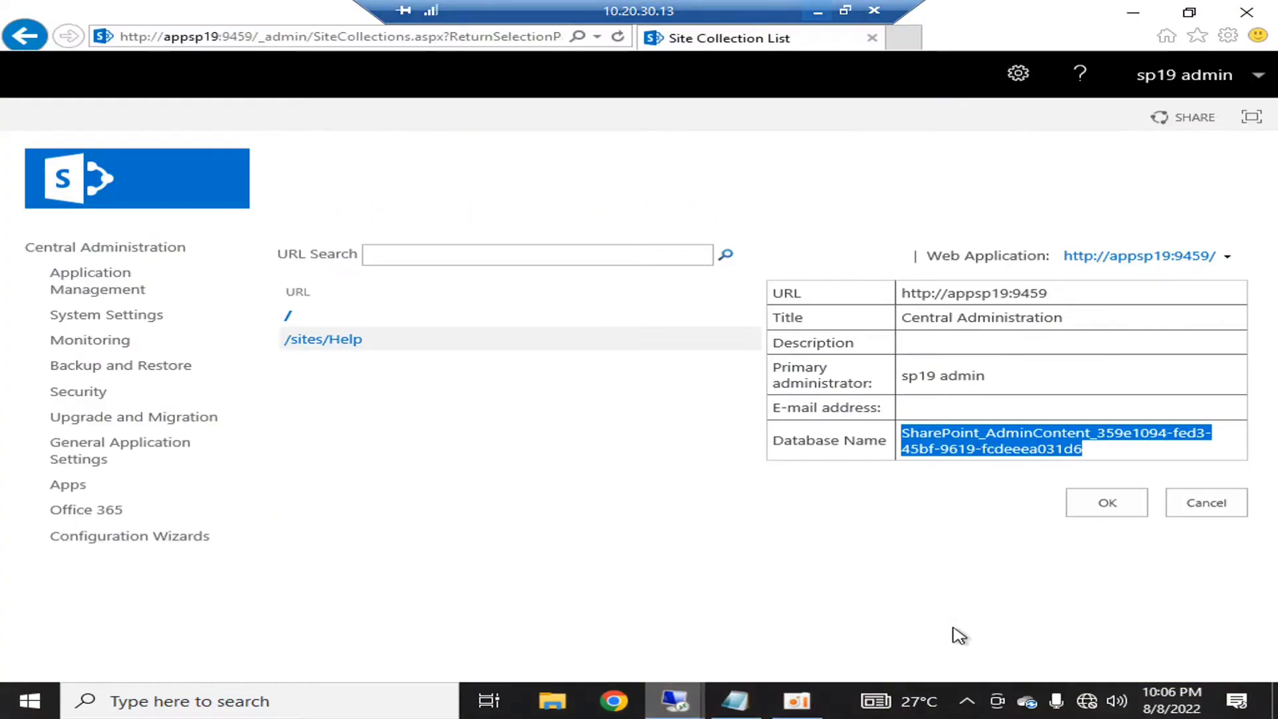
{"action": "left_click", "coordinate": [1229, 260]}
{"action": "left_click", "coordinate": [1044, 285]}
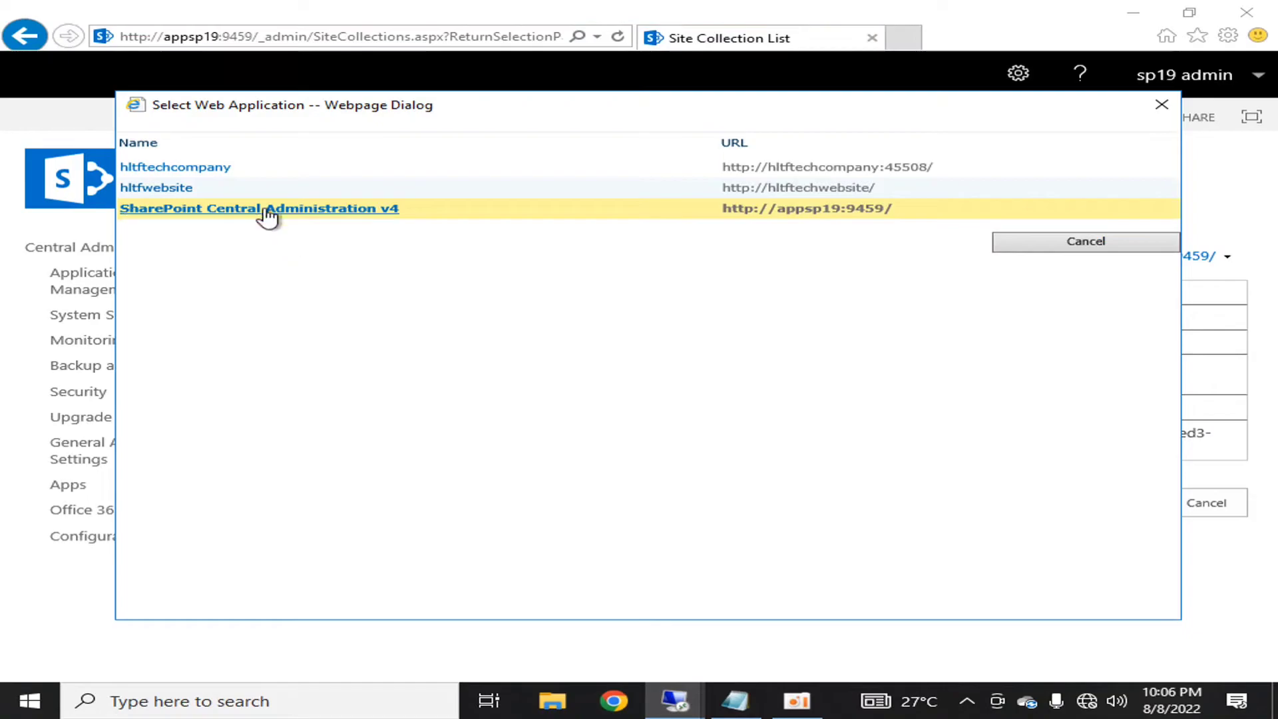
{"action": "left_click", "coordinate": [206, 171]}
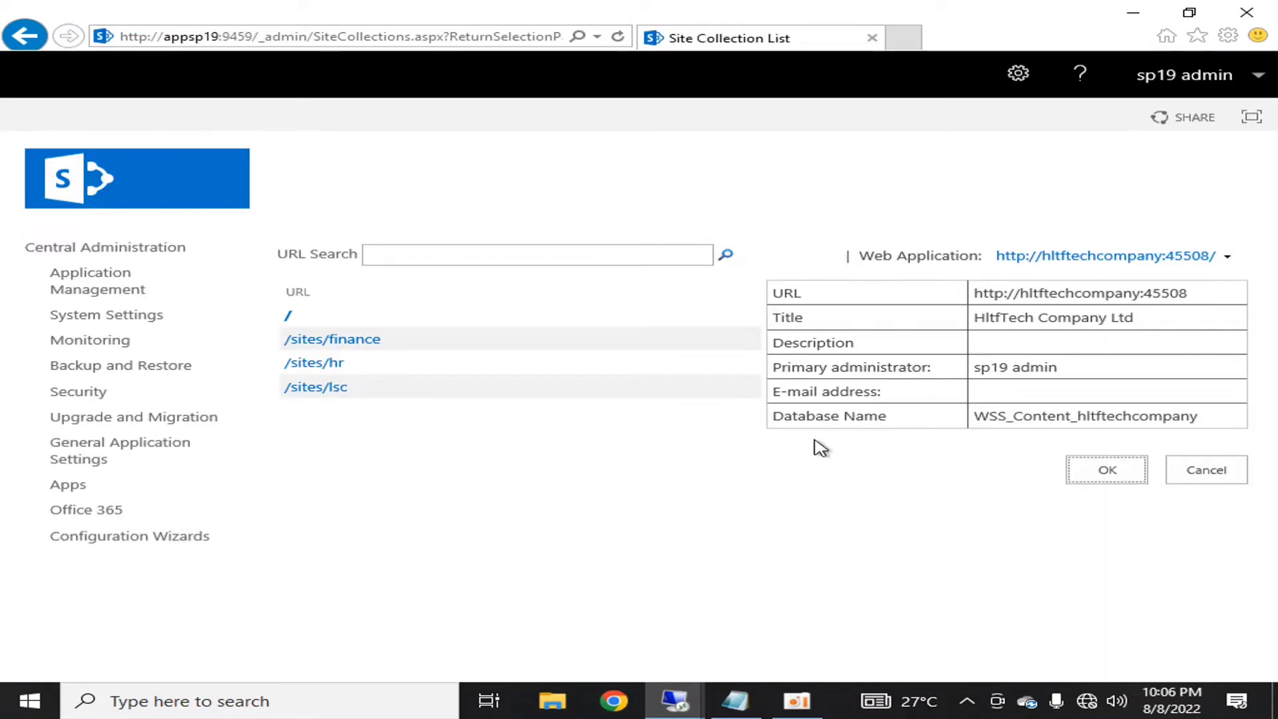
{"action": "left_click_drag", "start_coordinate": [976, 418], "coordinate": [1199, 416]}
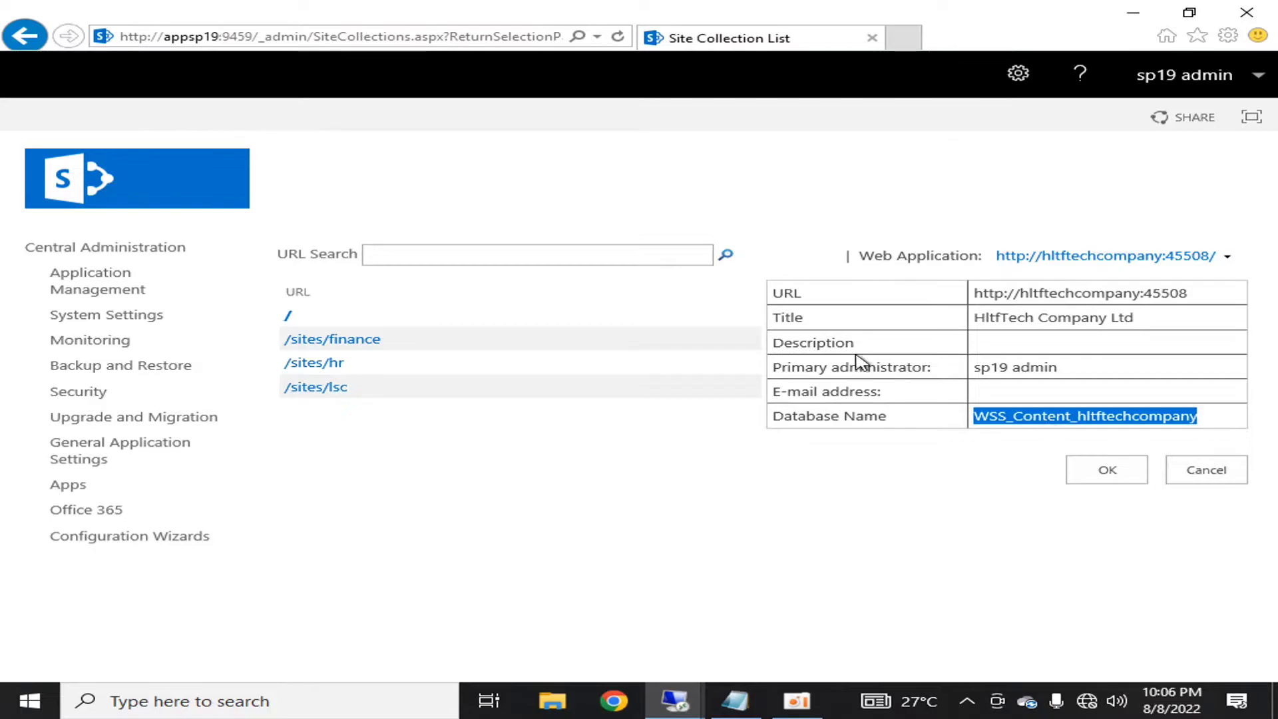
- Show the WSS_Content_hltftechcompany database in the SQL Server session
{"action": "mouse_move", "coordinate": [723, 8]}
{"action": "left_click", "coordinate": [817, 10]}
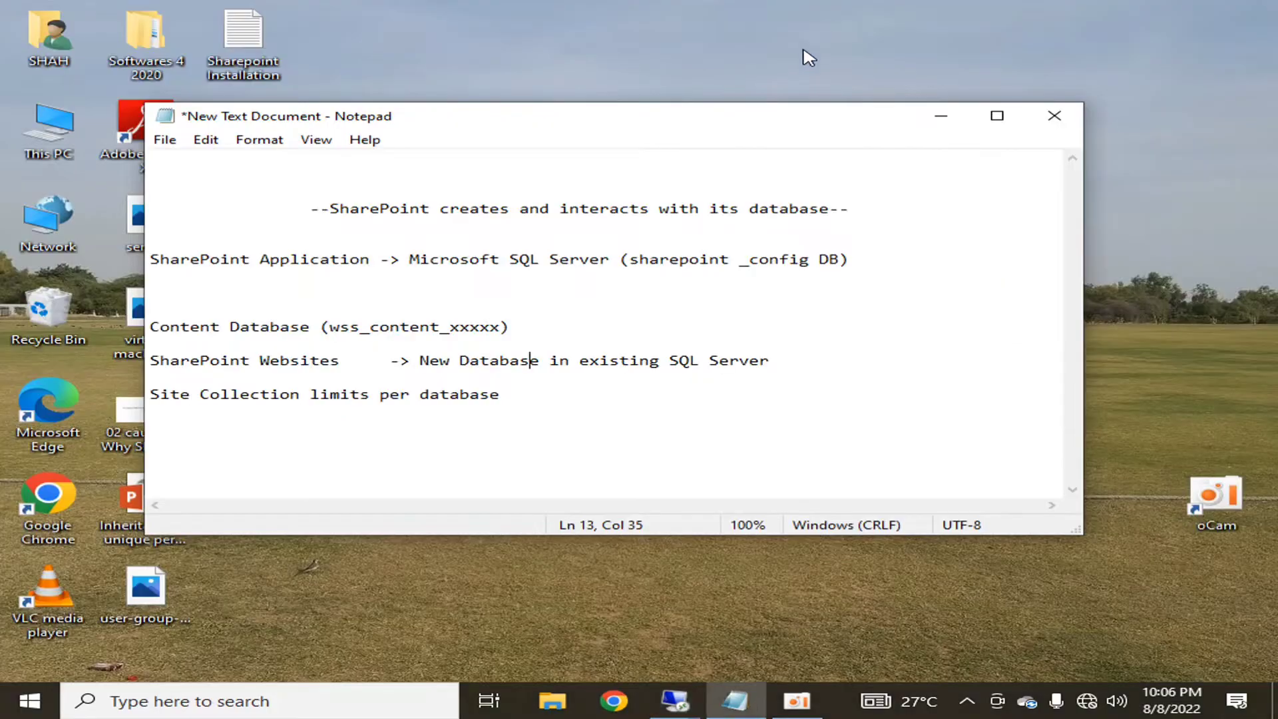
{"action": "mouse_move", "coordinate": [675, 699]}
{"action": "left_click", "coordinate": [745, 610]}
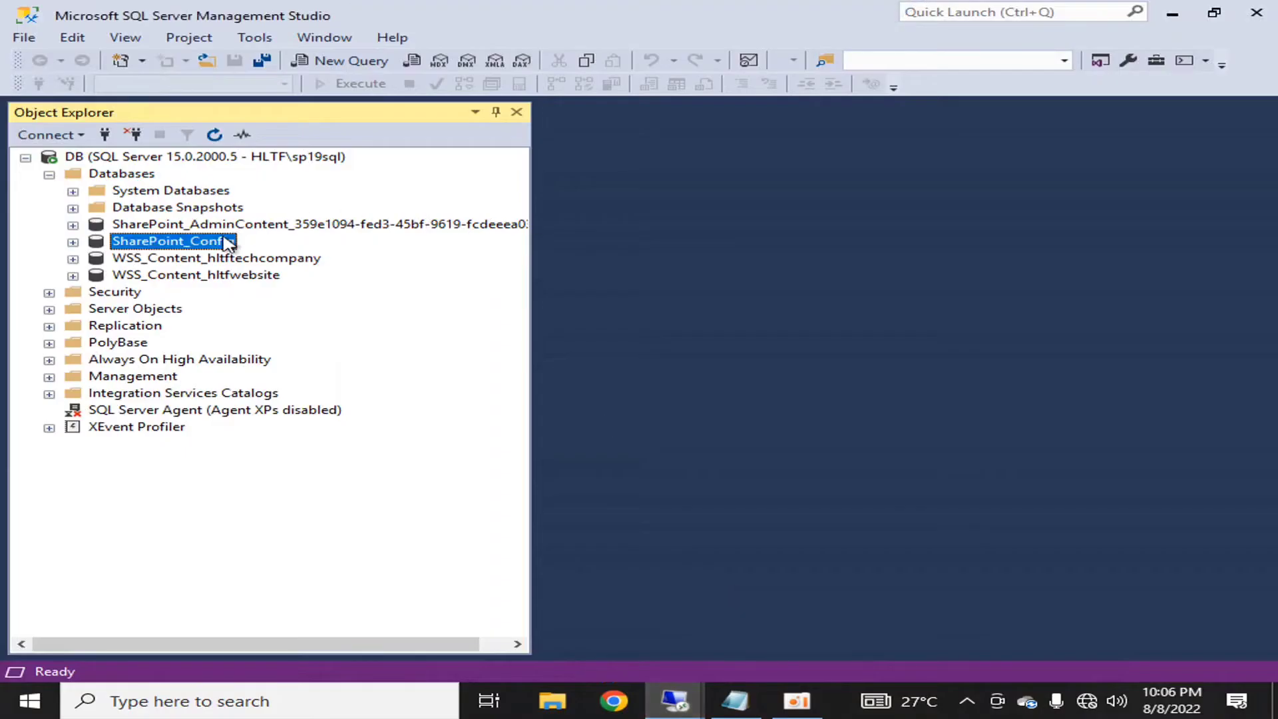
{"action": "left_click", "coordinate": [235, 264]}
{"action": "mouse_move", "coordinate": [620, 7]}
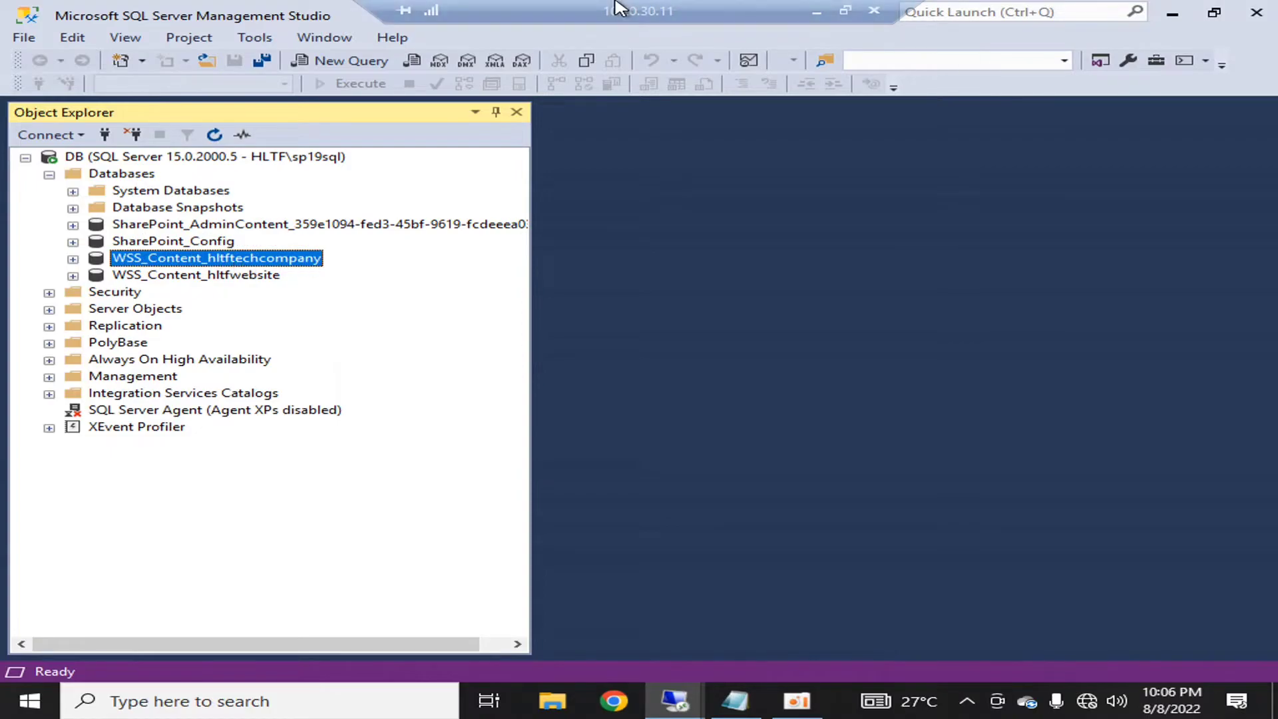
{"action": "left_click", "coordinate": [826, 10]}
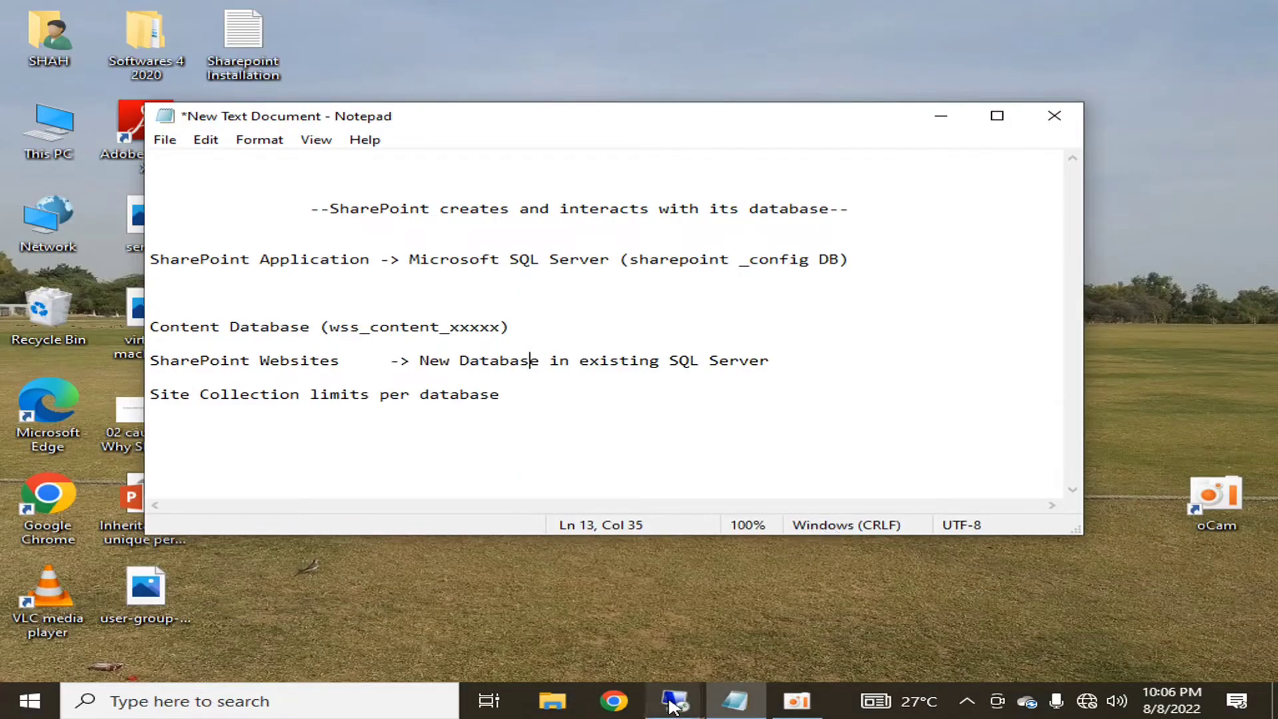
- Back on the SharePoint server, clear the highlight and close the site collection list
{"action": "mouse_move", "coordinate": [675, 699]}
{"action": "left_click", "coordinate": [958, 609]}
{"action": "left_click", "coordinate": [975, 527]}
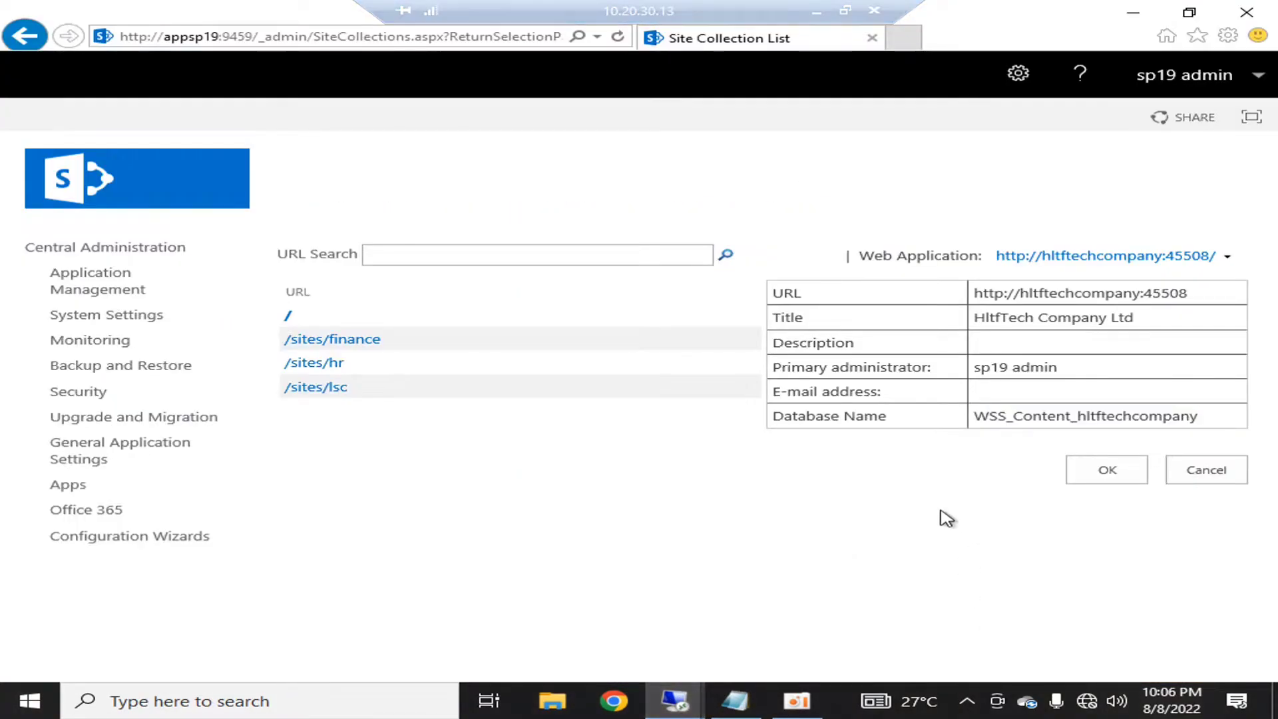
{"action": "left_click", "coordinate": [1108, 474]}
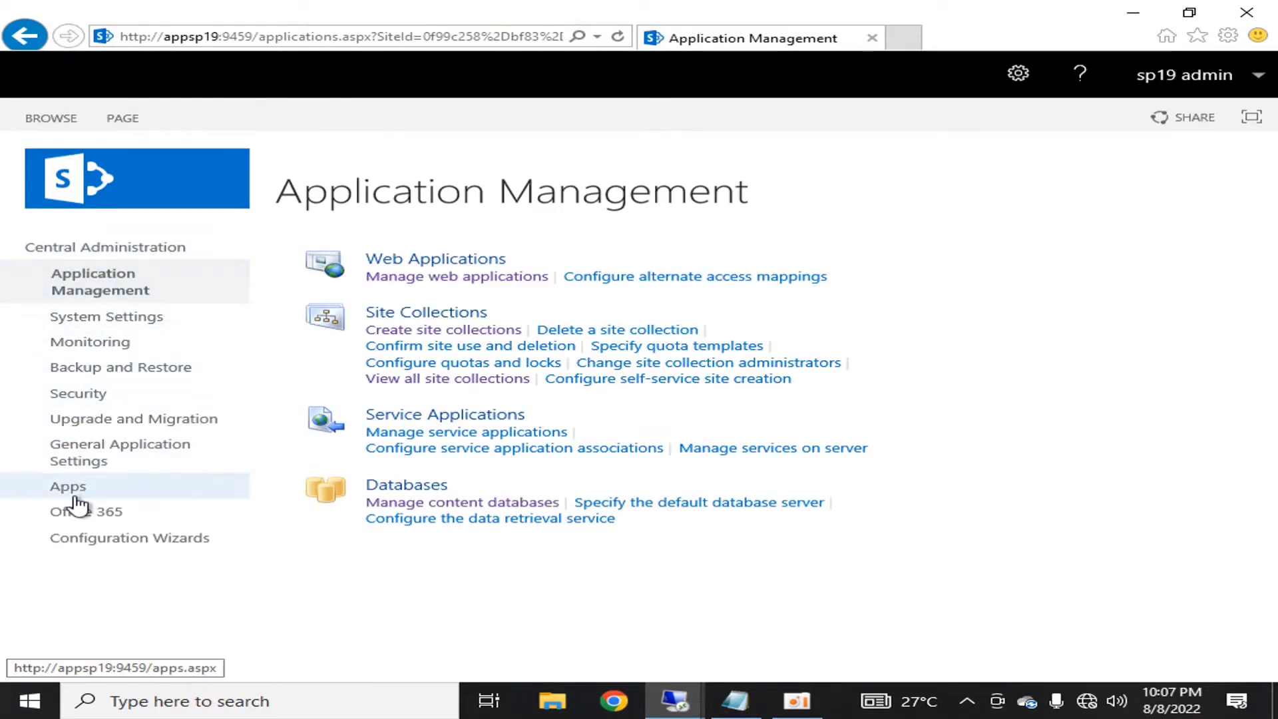
- Highlight the 'Site Collection limits per database' note, then go to the Central Administration home page
{"action": "left_click", "coordinate": [817, 12]}
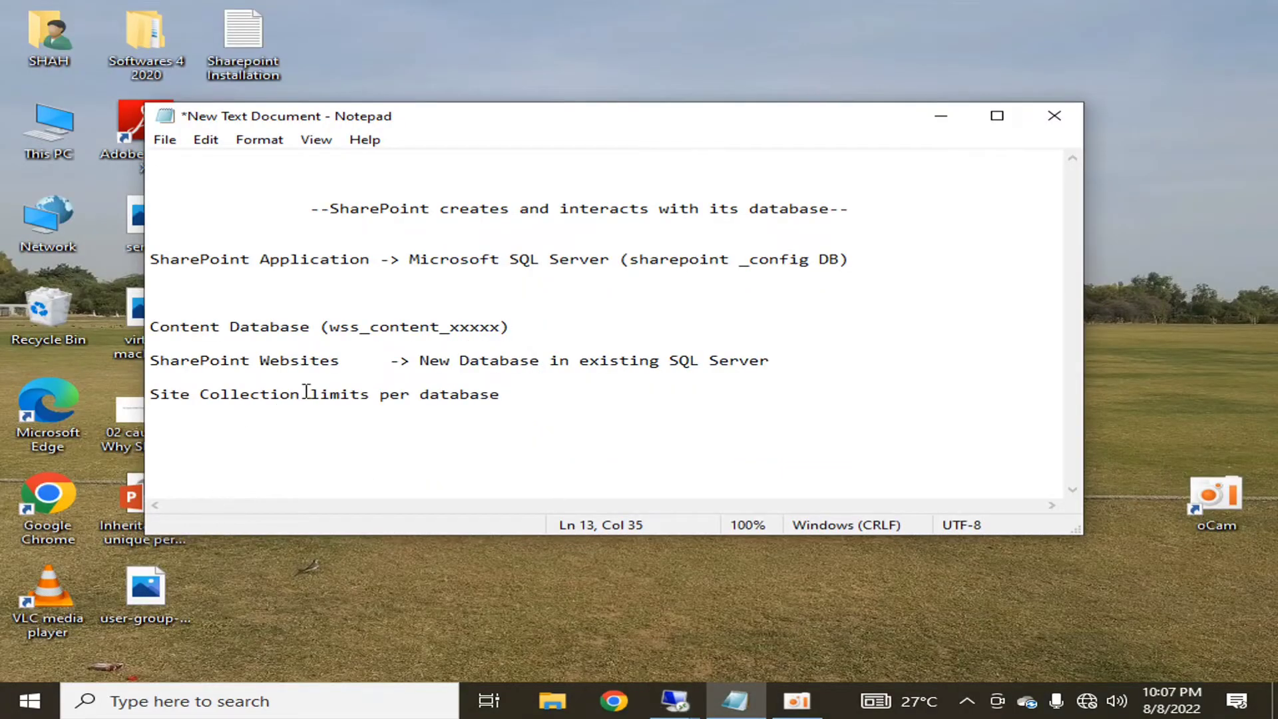
{"action": "left_click_drag", "start_coordinate": [499, 391], "coordinate": [155, 399]}
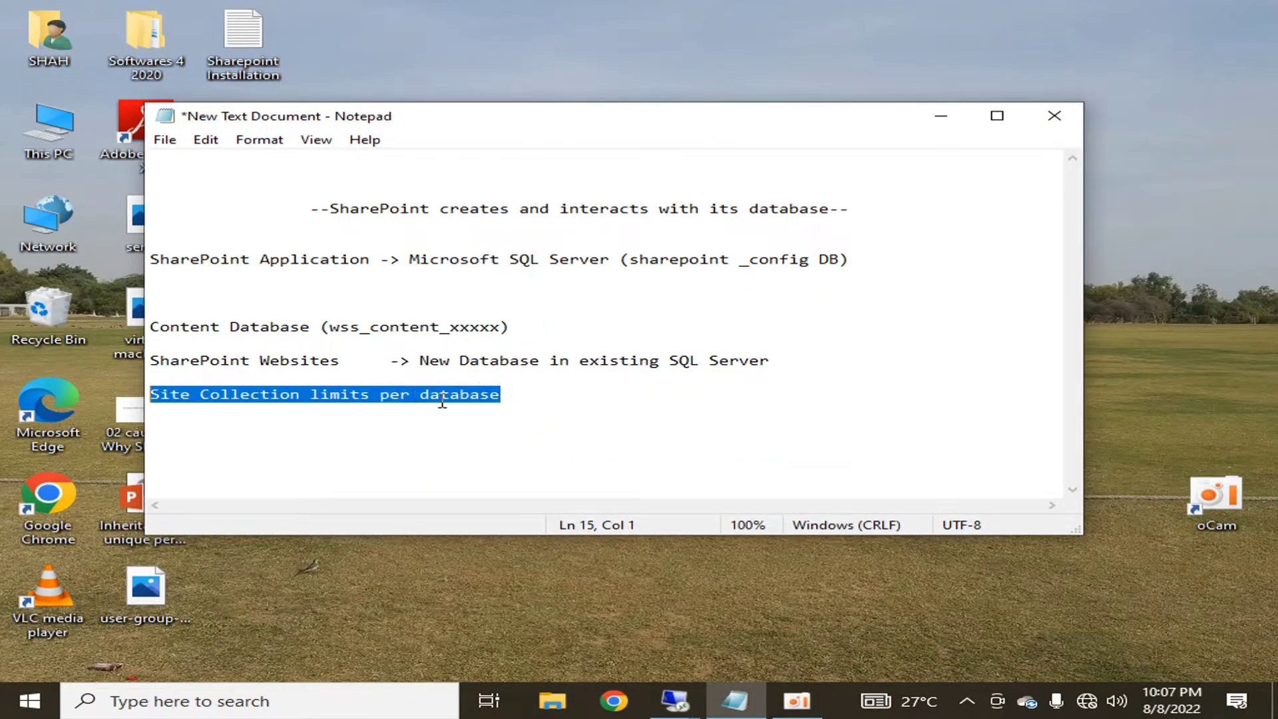
{"action": "left_click", "coordinate": [674, 699]}
{"action": "left_click", "coordinate": [884, 624]}
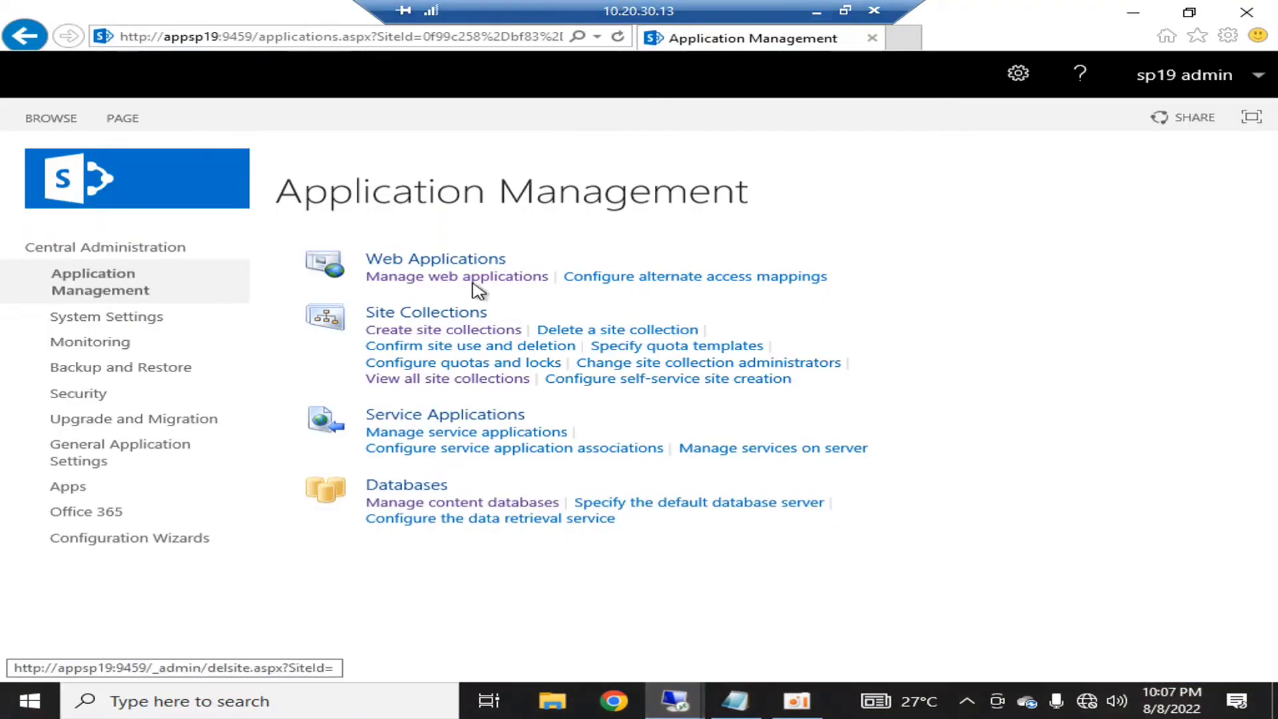
{"action": "left_click", "coordinate": [188, 252]}
- Open Manage Content Databases for hltftechcompany and highlight its 2000 site collection warning level
{"action": "left_click", "coordinate": [419, 431]}
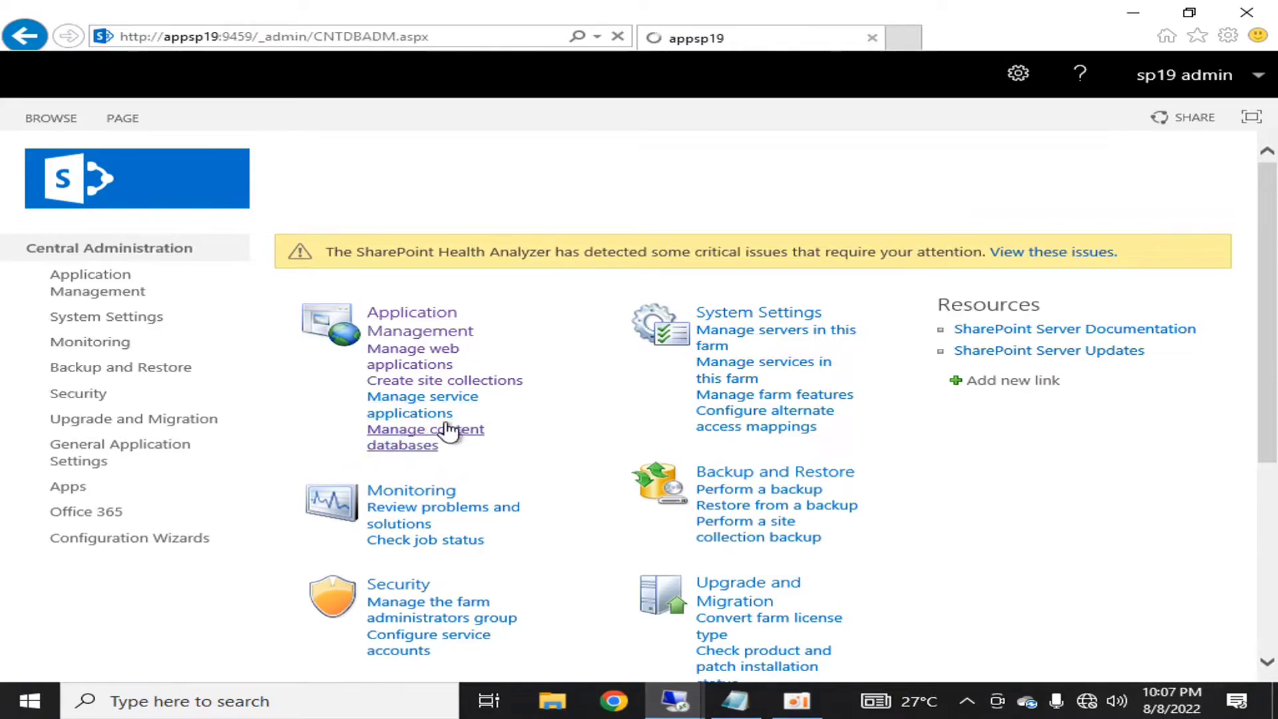
{"action": "left_click_drag", "start_coordinate": [603, 674], "coordinate": [869, 676]}
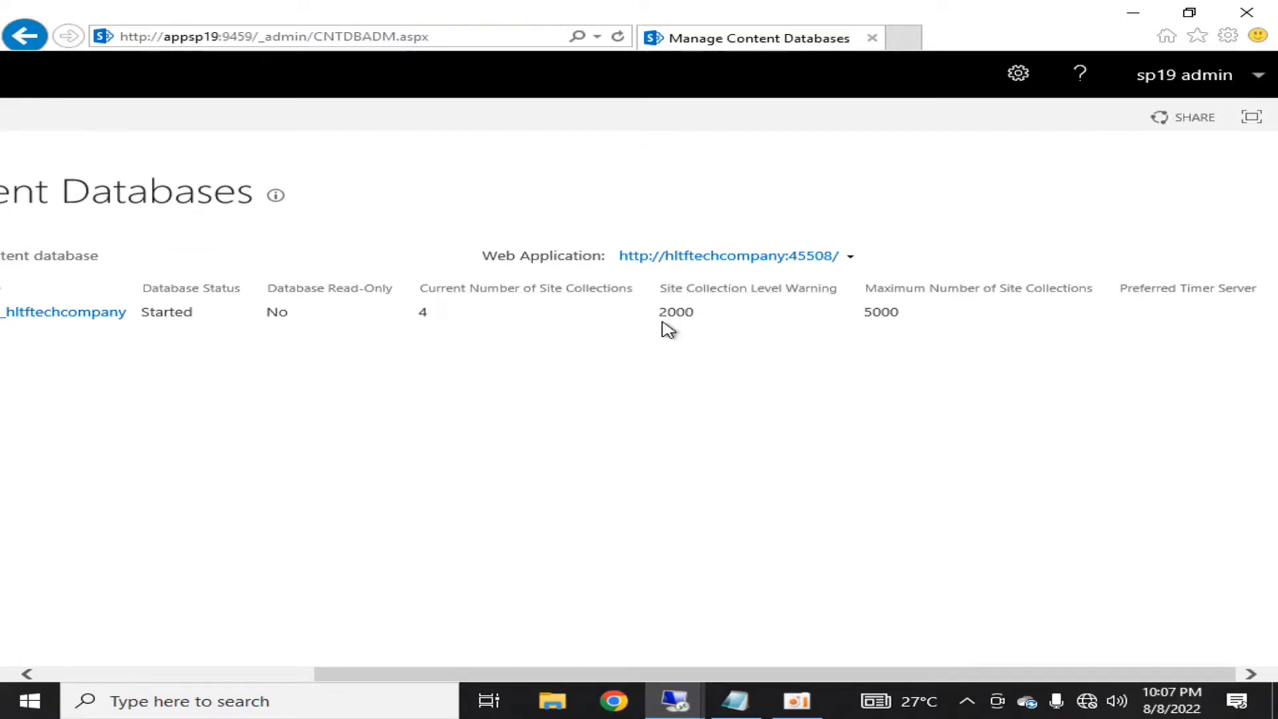
{"action": "left_click_drag", "start_coordinate": [667, 312], "coordinate": [695, 312]}
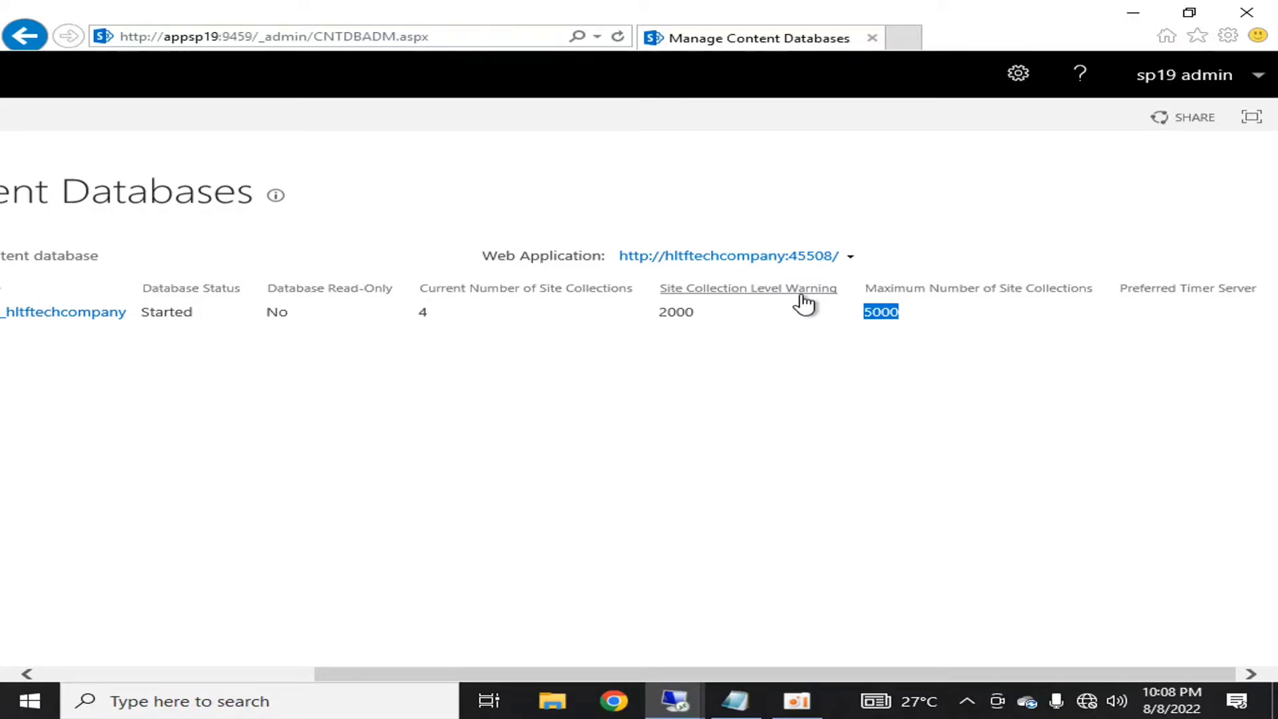
{"action": "left_click", "coordinate": [727, 605]}
{"action": "left_click_drag", "start_coordinate": [742, 674], "coordinate": [454, 690]}
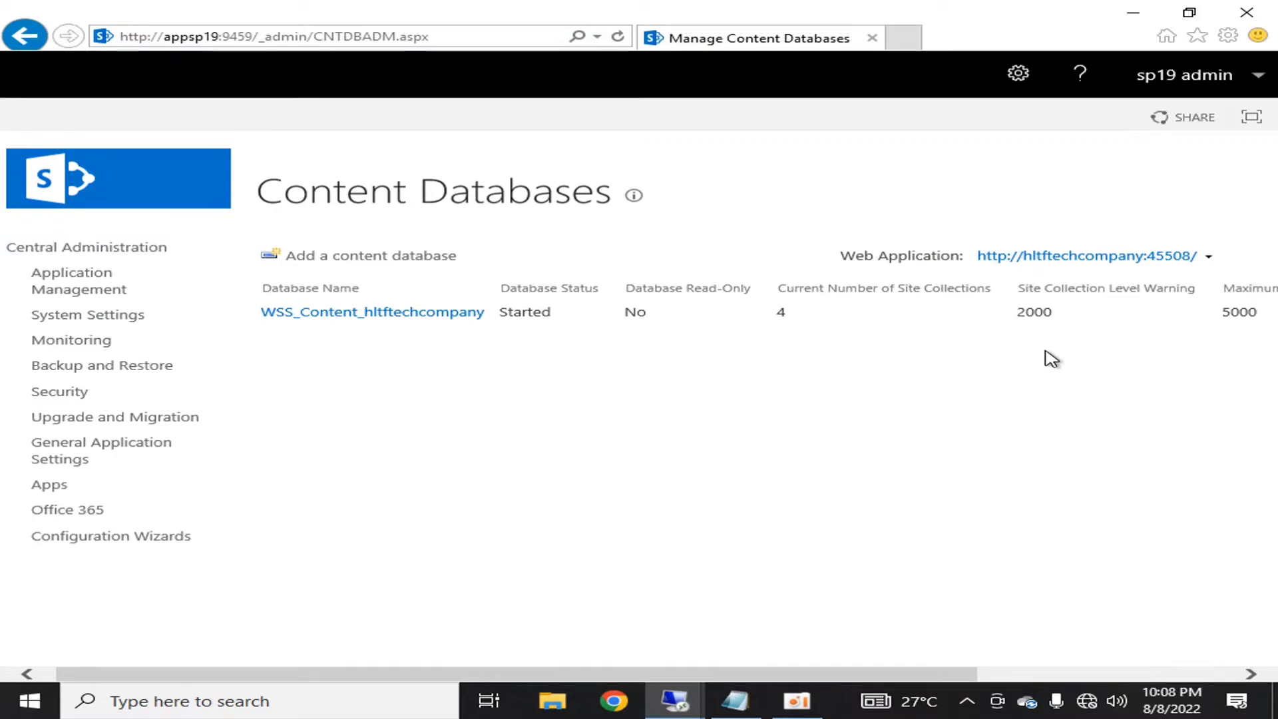
{"action": "left_click_drag", "start_coordinate": [1260, 311], "coordinate": [1201, 314]}
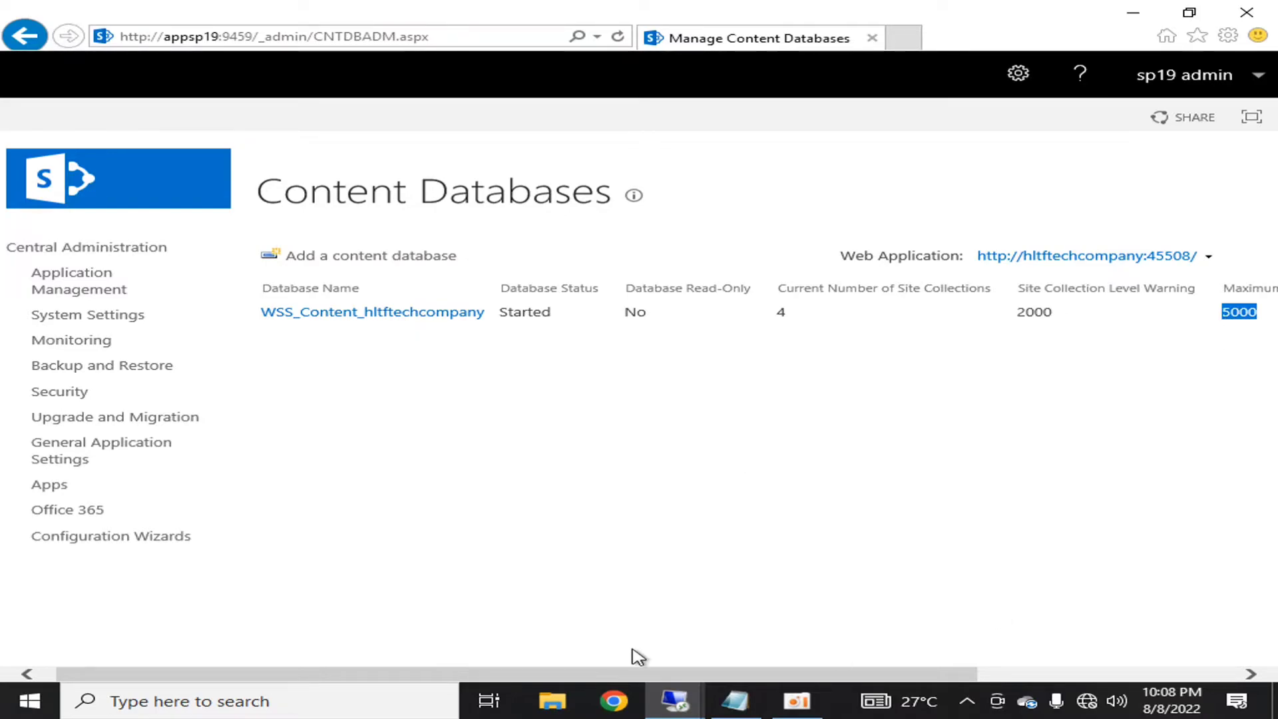
{"action": "left_click_drag", "start_coordinate": [684, 675], "coordinate": [765, 674]}
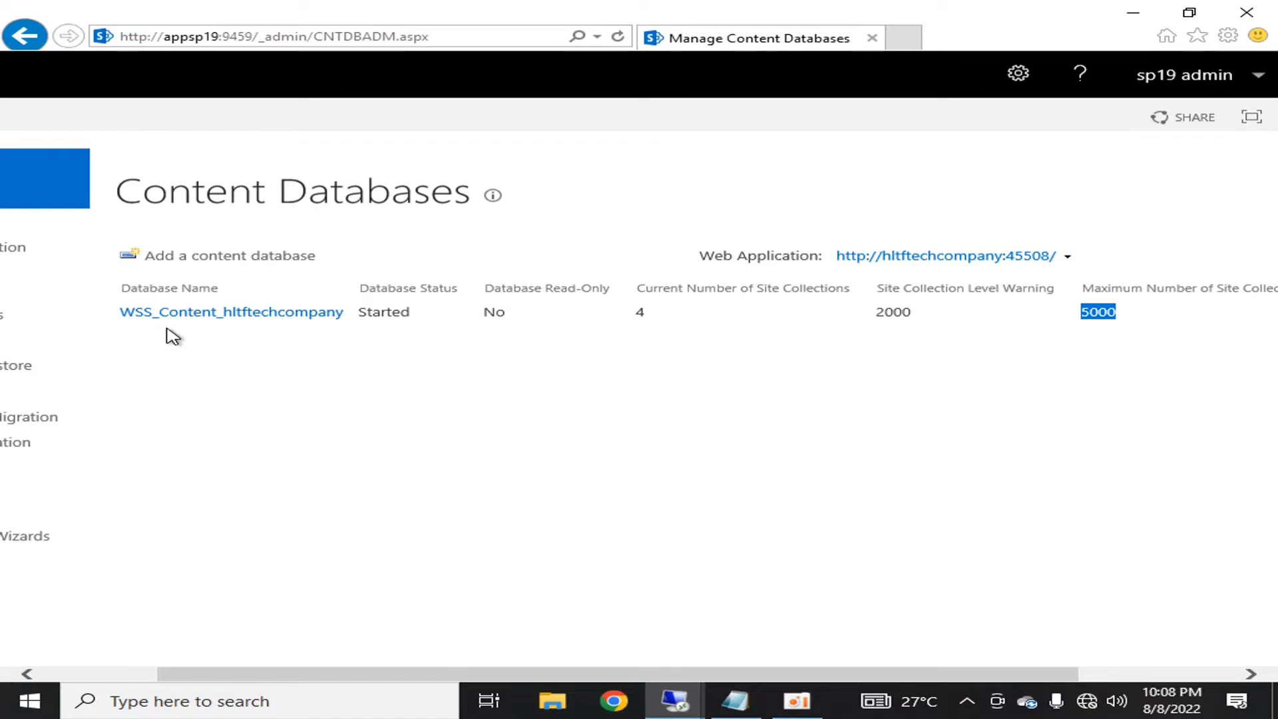
{"action": "left_click", "coordinate": [1084, 324]}
{"action": "left_click_drag", "start_coordinate": [1080, 313], "coordinate": [1118, 313]}
- Add the line '5000 x 10 GB = 50000 GB' below the limits note and highlight the result
{"action": "left_click", "coordinate": [738, 701]}
{"action": "left_click", "coordinate": [596, 397]}
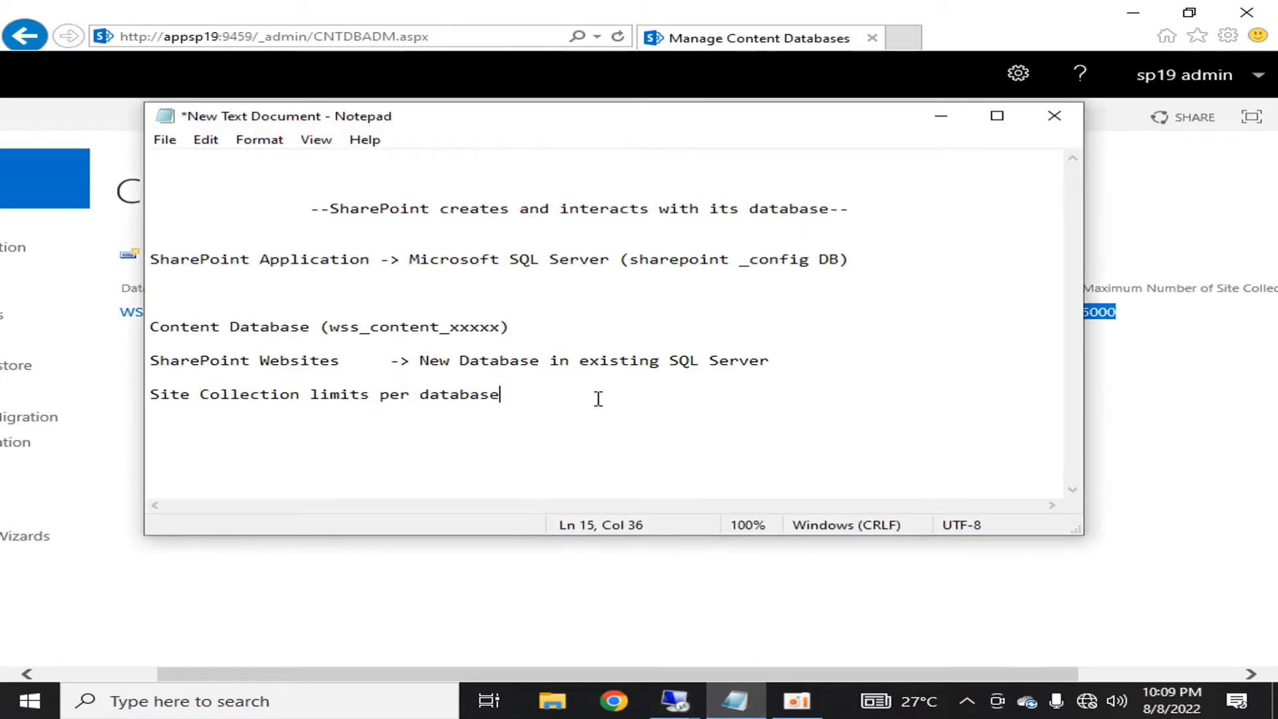
{"action": "key", "text": "Return"}
{"action": "key", "text": "Return"}
{"action": "key", "text": "Return"}
{"action": "type", "text": "5000 x 10 GB = "}
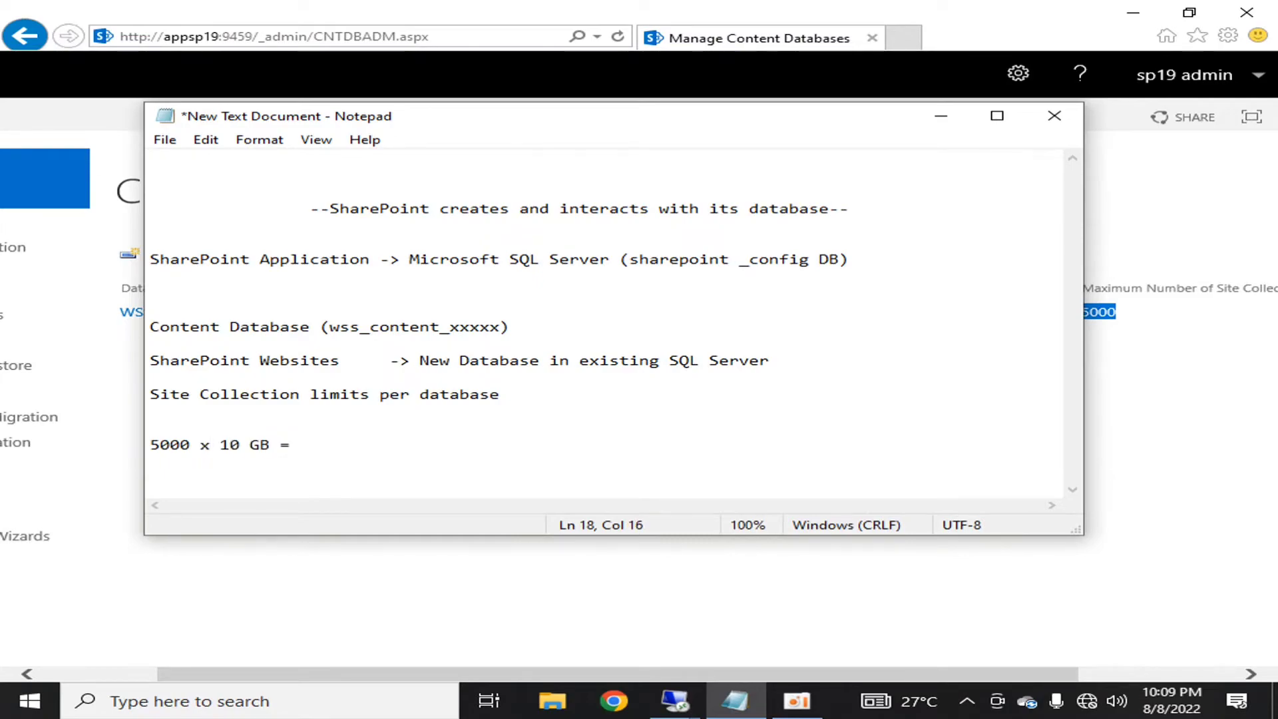
{"action": "type", "text": "50000 GB"}
{"action": "key", "text": "shift+Left"}
{"action": "key", "text": "shift+Left"}
{"action": "key", "text": "shift+Left"}
{"action": "key", "text": "shift+Left"}
{"action": "key", "text": "shift+Left"}
{"action": "key", "text": "shift+Left"}
{"action": "key", "text": "shift+Left"}
{"action": "key", "text": "shift+Left"}
{"action": "key", "text": "shift+Left"}
{"action": "key", "text": "shift+Right"}
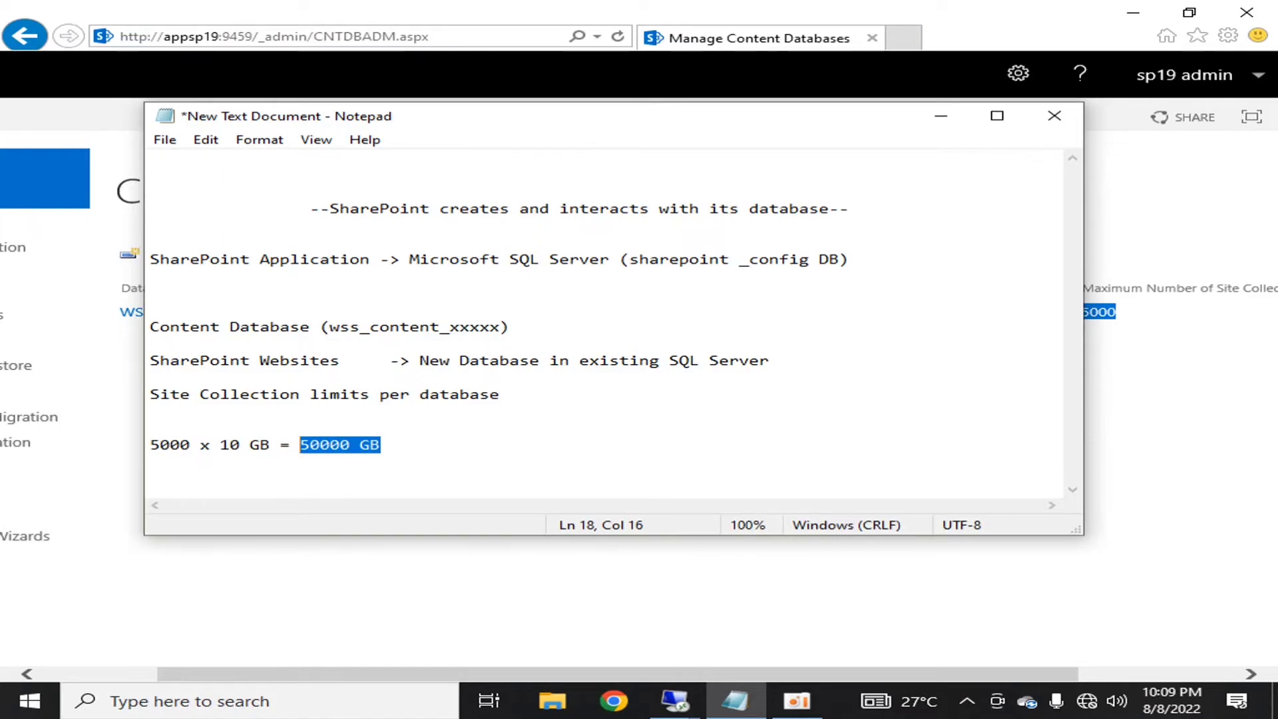
{"action": "left_click", "coordinate": [398, 445]}
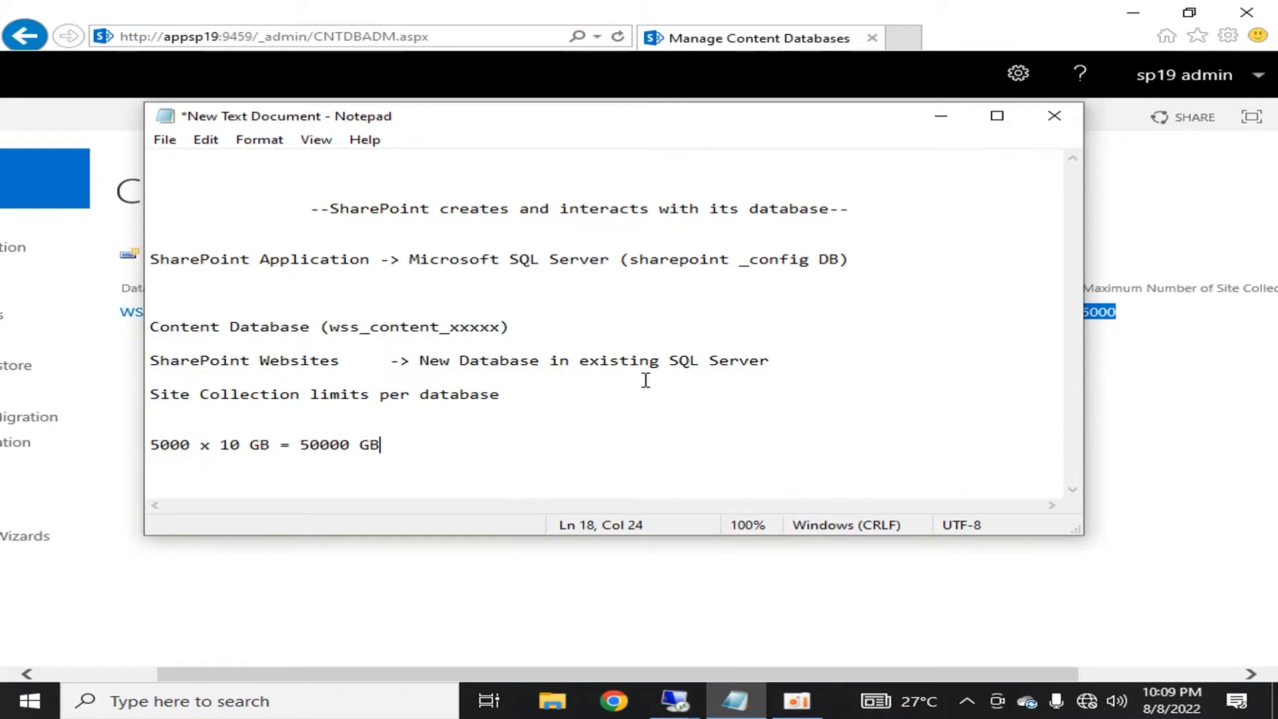
- Select the calculation line, then minimize Notepad to reveal the hltftechcompany Content Databases page
{"action": "key", "text": "shift+Home"}
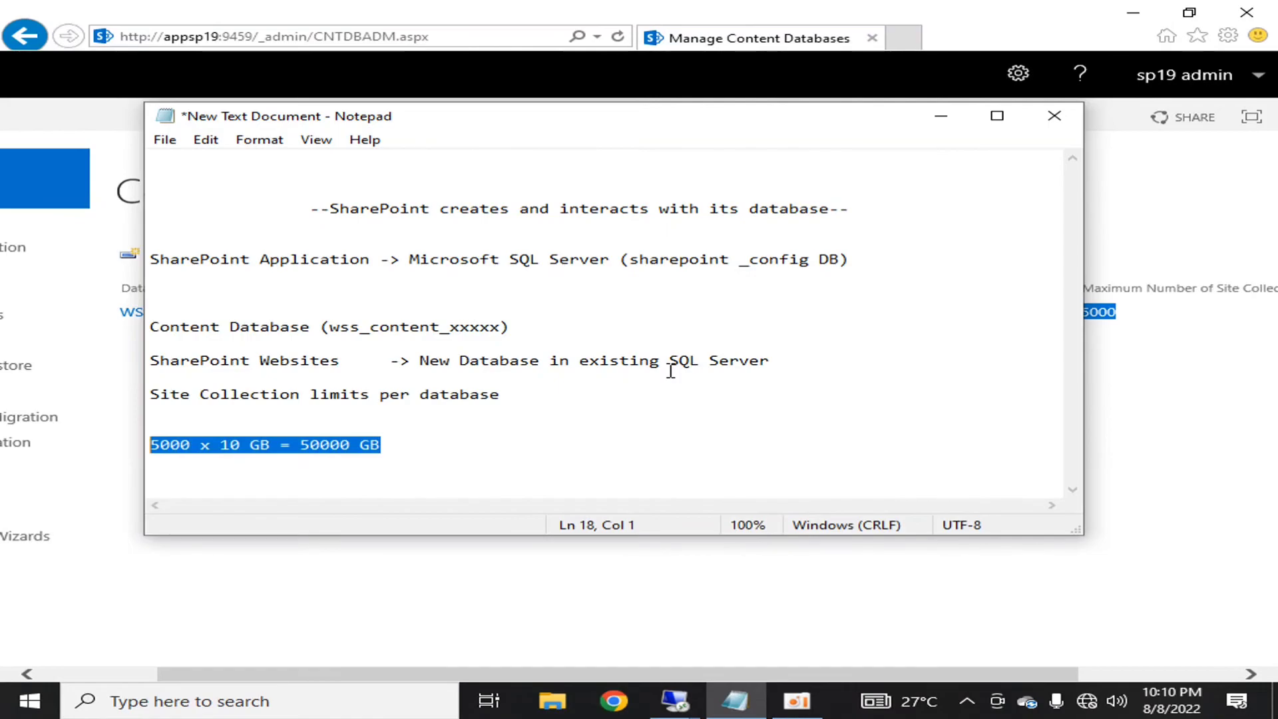
{"action": "left_click", "coordinate": [938, 120]}
{"action": "left_click", "coordinate": [359, 410]}
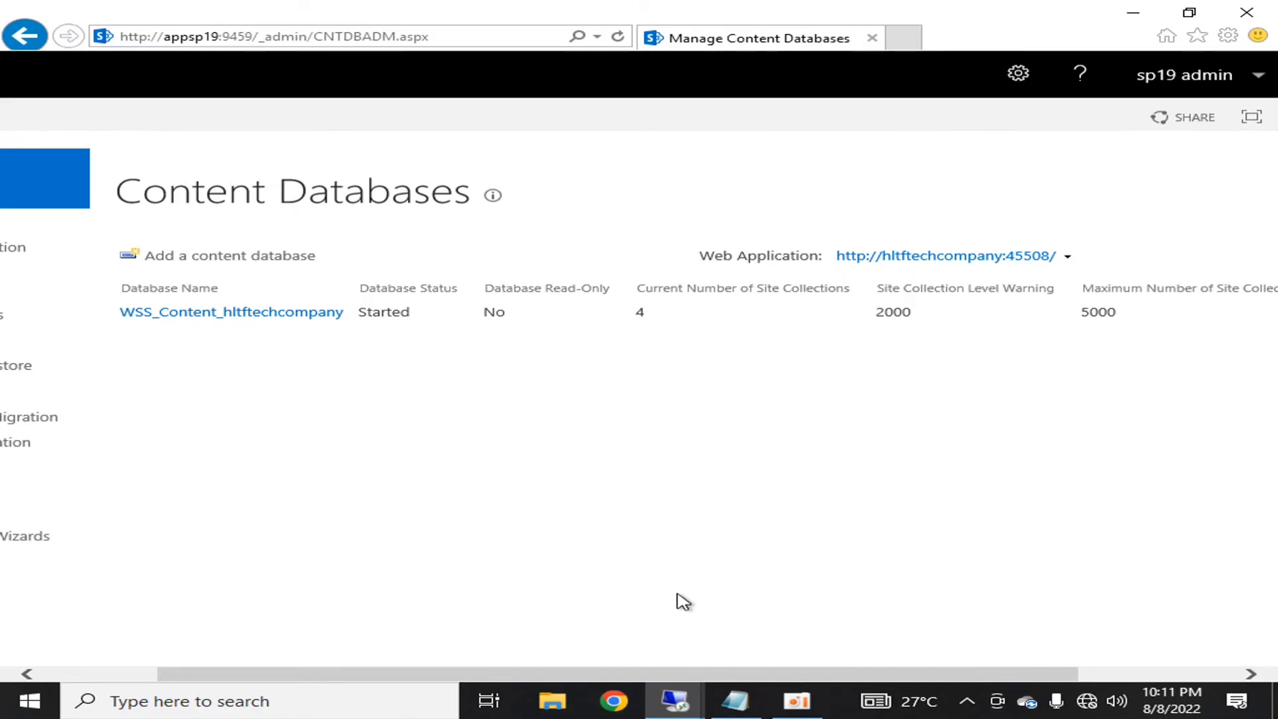
{"action": "left_click", "coordinate": [745, 701]}
{"action": "left_click", "coordinate": [396, 461]}
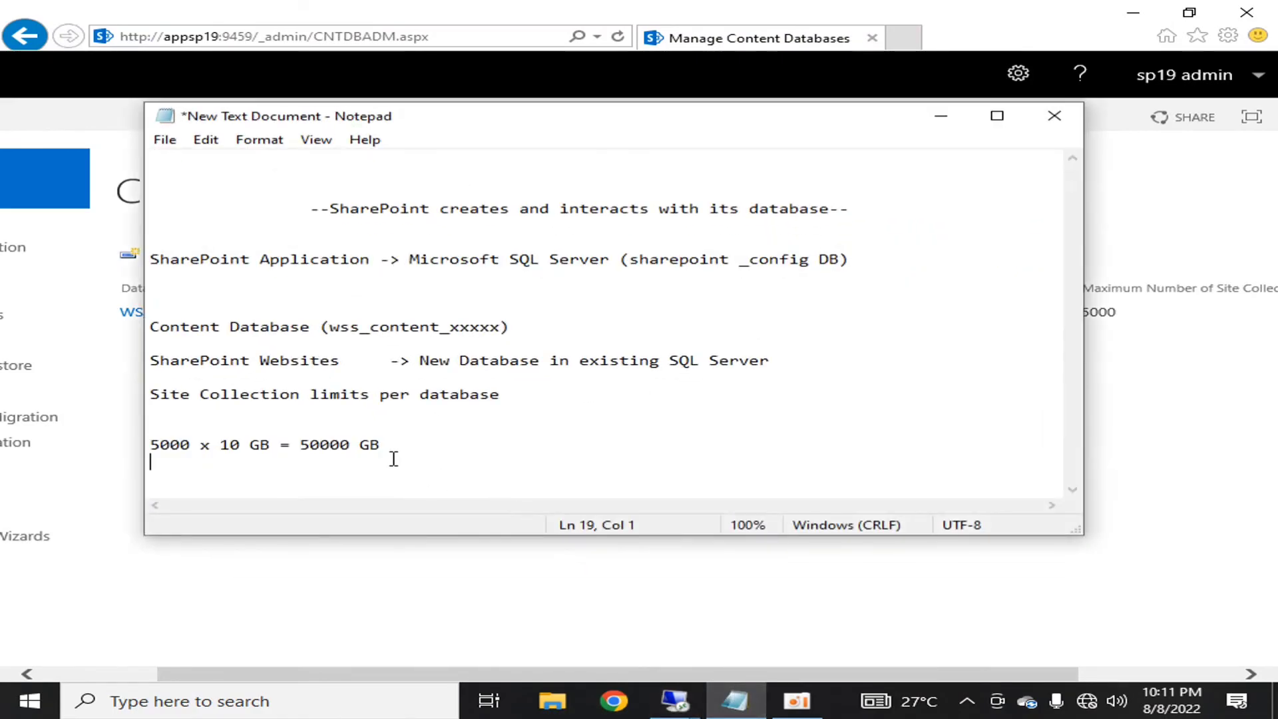
{"action": "left_click", "coordinate": [612, 440]}
{"action": "key", "text": "Up"}
{"action": "key", "text": "Up"}
{"action": "key", "text": "Left"}
{"action": "key", "text": "Left"}
{"action": "key", "text": "shift+Home"}
{"action": "key", "text": "shift+Up"}
{"action": "key", "text": "shift+Up"}
{"action": "key", "text": "shift+Up"}
{"action": "key", "text": "shift+Up"}
{"action": "key", "text": "shift+Up"}
{"action": "key", "text": "shift+Up"}
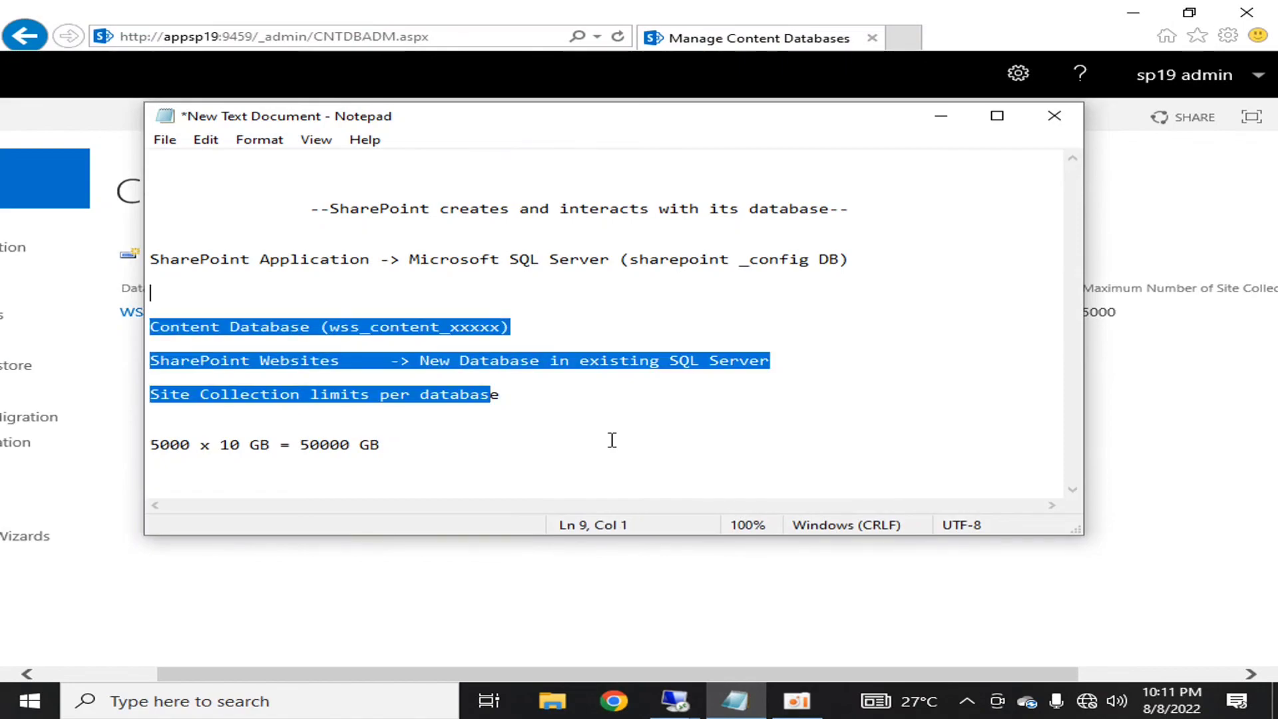
{"action": "key", "text": "shift+Up"}
{"action": "key", "text": "shift+Up"}
{"action": "key", "text": "shift+Up"}
{"action": "key", "text": "shift+Up"}
{"action": "key", "text": "shift+Up"}
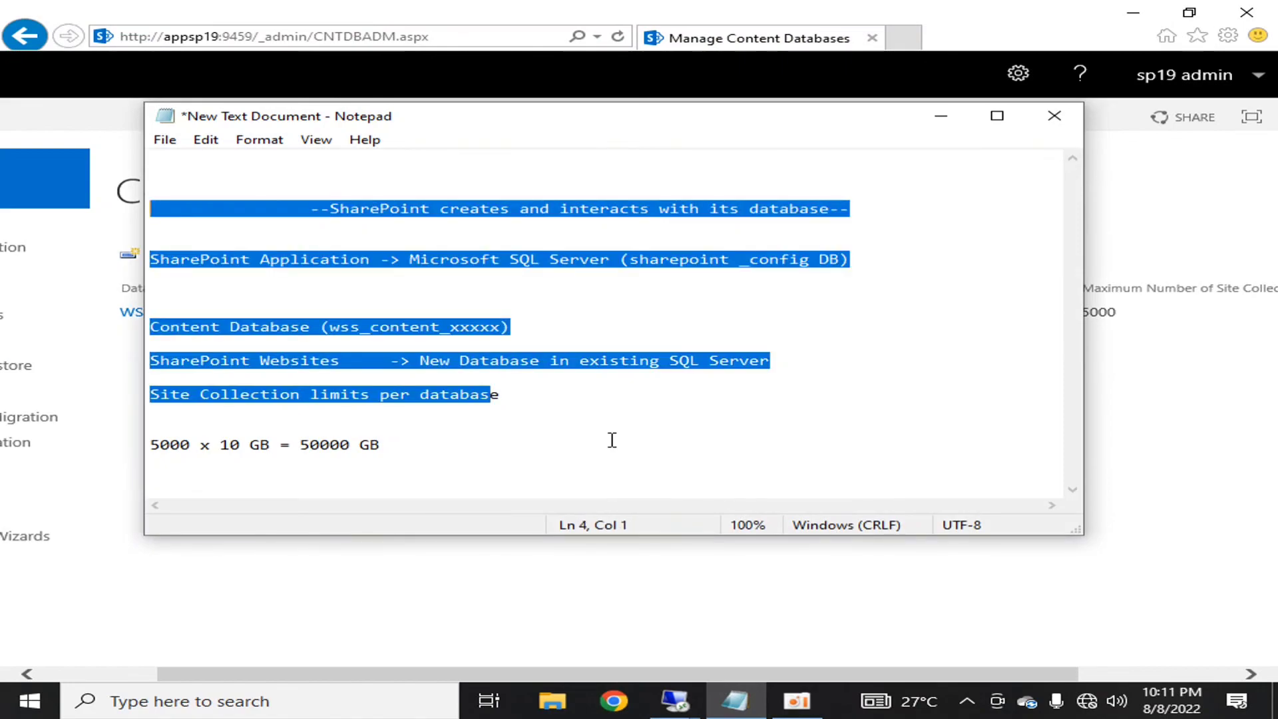
{"action": "left_click", "coordinate": [941, 117]}
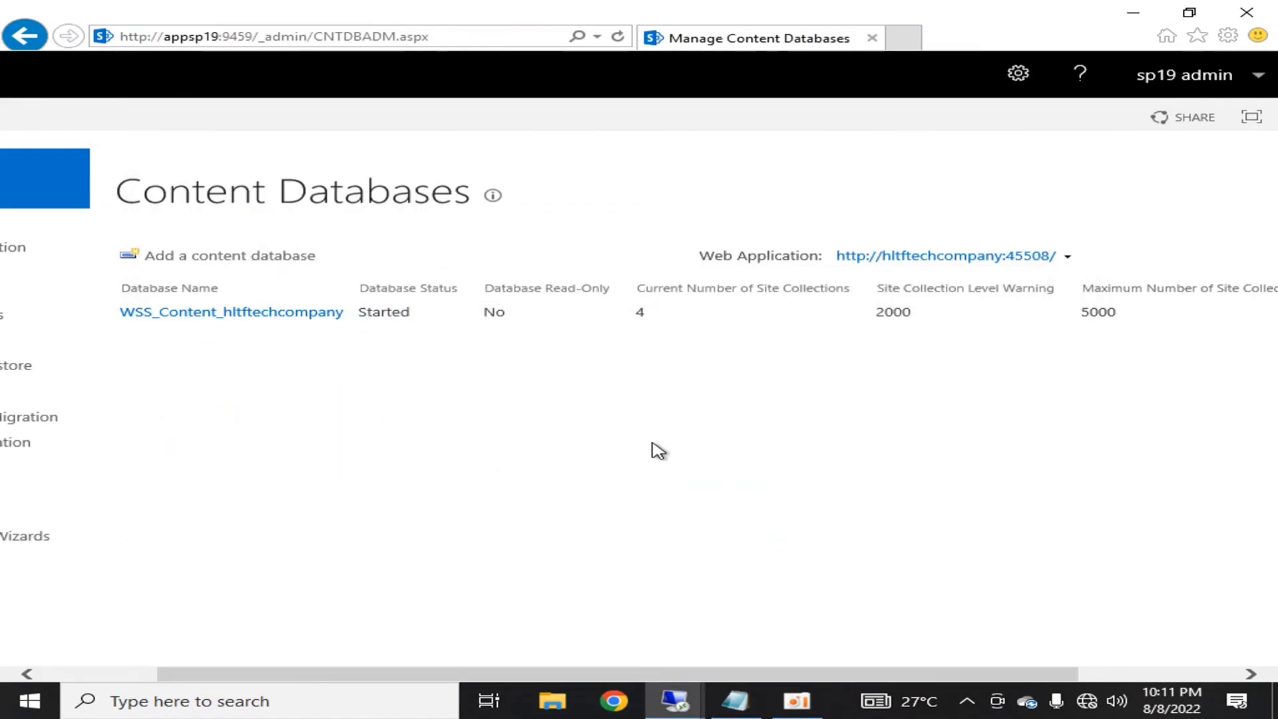